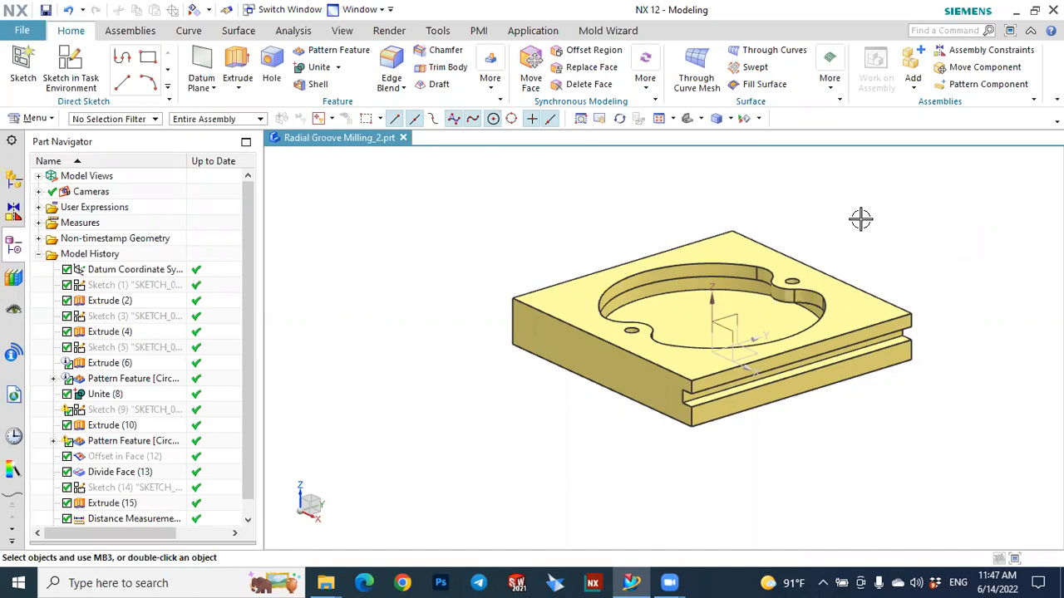
mouse_move(843, 226)
middle_mouse_down()
mouse_move(868, 229)
mouse_move(822, 223)
mouse_move(834, 224)
middle_mouse_up()
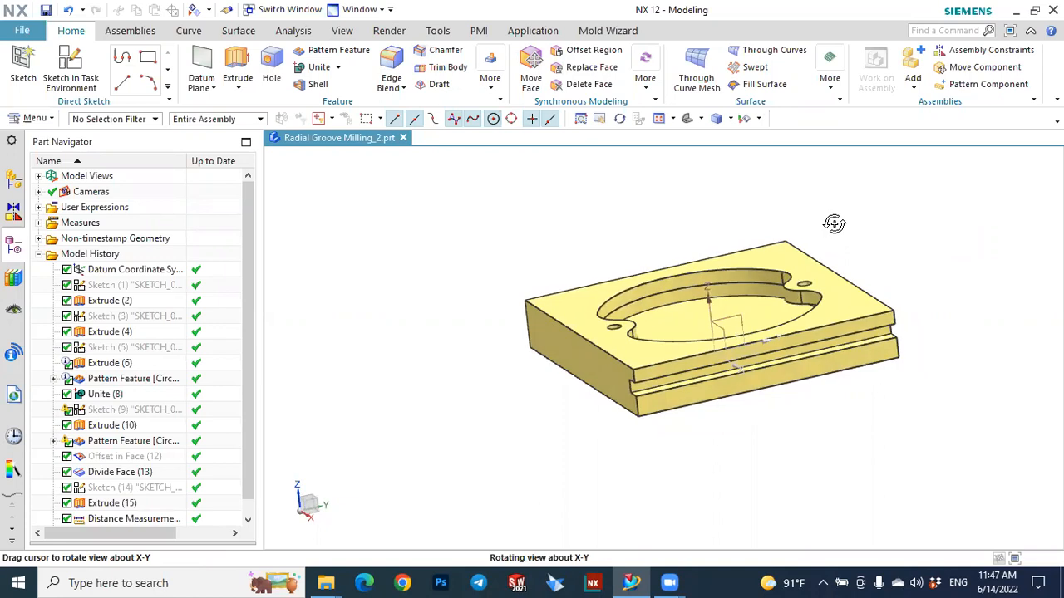
mouse_move(834, 224)
middle_mouse_down()
mouse_move(873, 225)
mouse_move(806, 230)
mouse_move(842, 222)
middle_mouse_up()
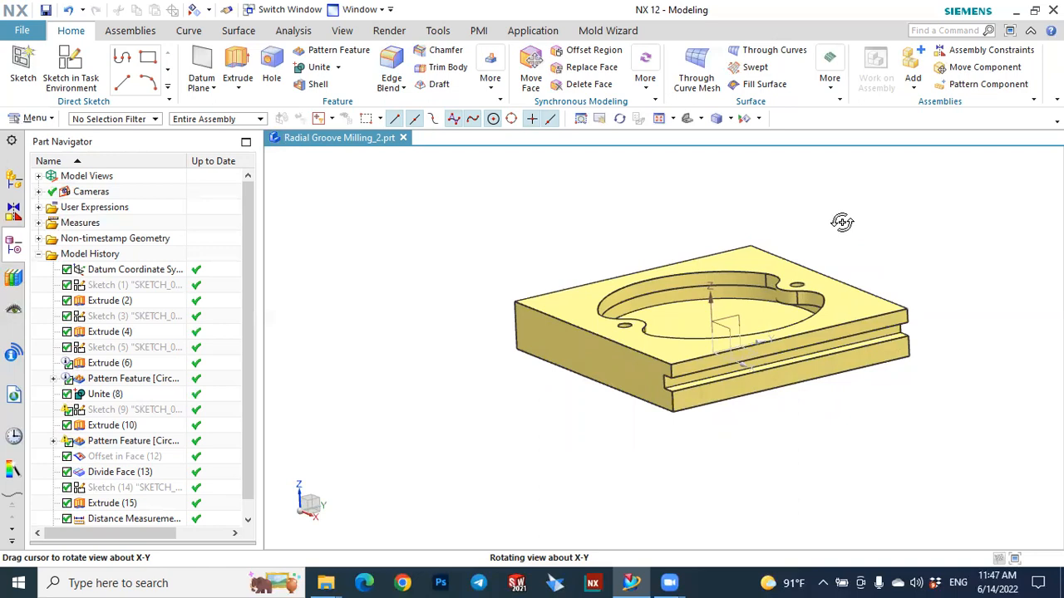
middle_click_drag(842, 222, 842, 222)
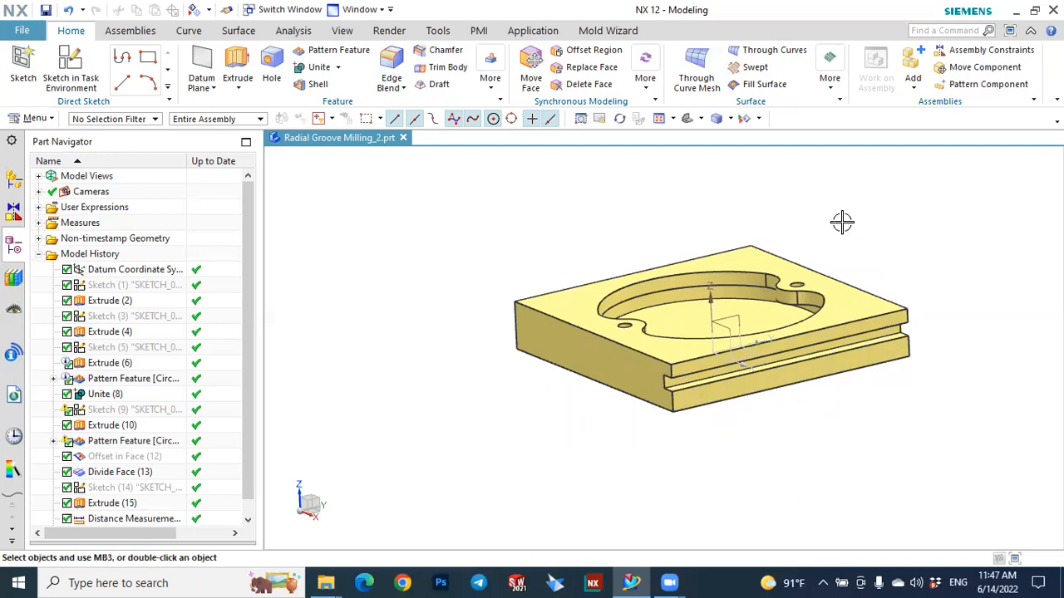
mouse_move(833, 221)
middle_mouse_down()
mouse_move(850, 233)
mouse_move(810, 226)
mouse_move(831, 224)
middle_mouse_up()
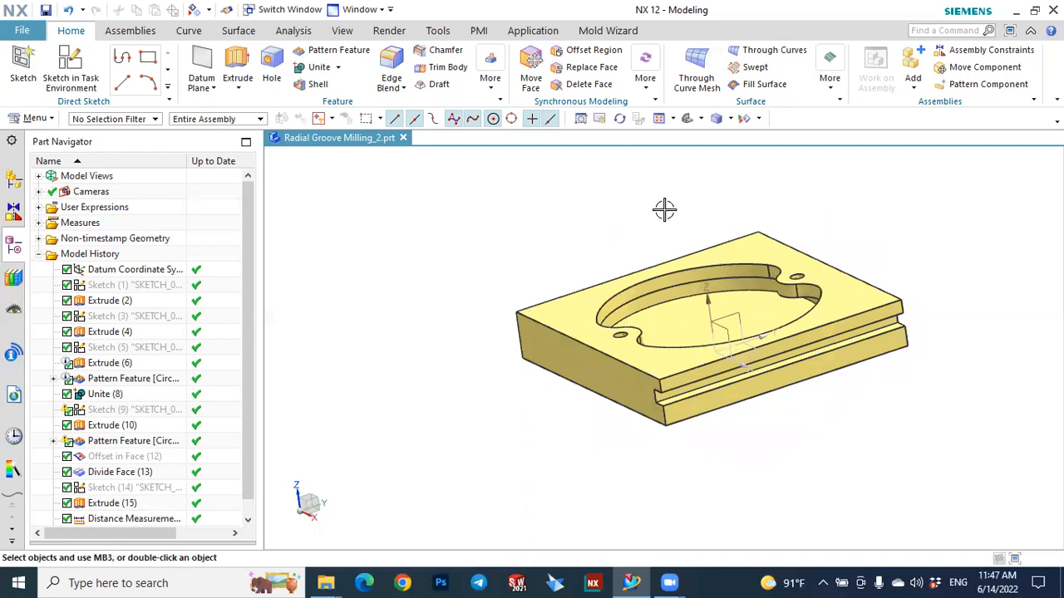
- Switch to the Manufacturing application and show the Operation Navigator in Geometry View
left_click(533, 31)
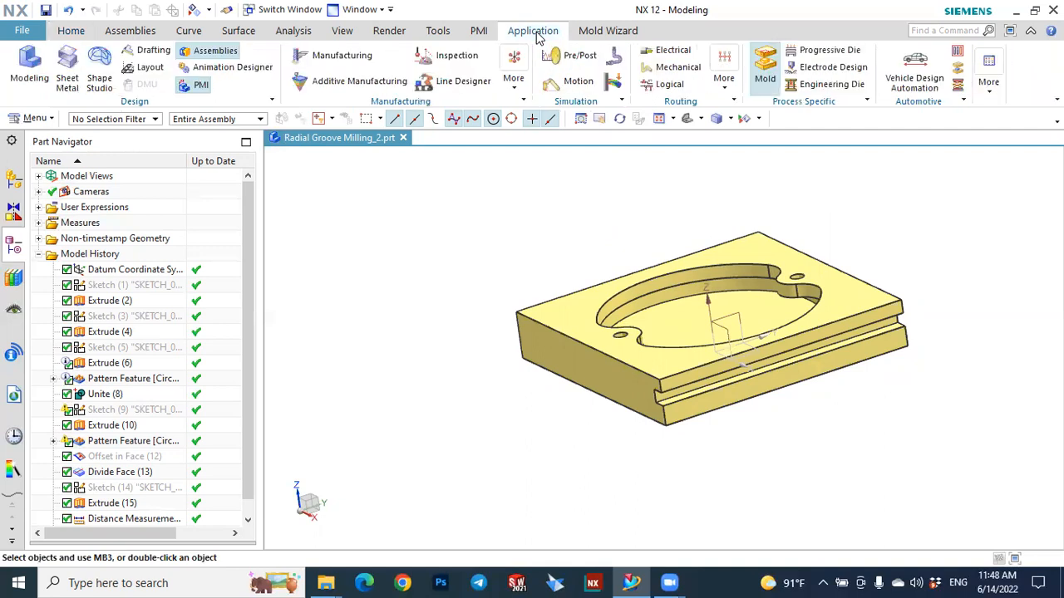
left_click(323, 63)
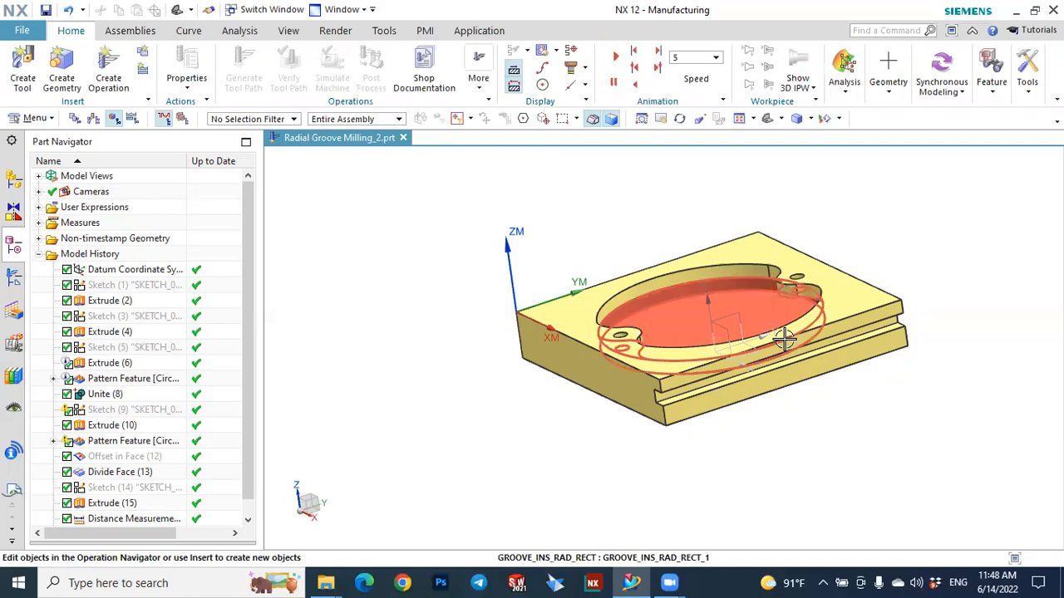
mouse_move(945, 449)
middle_mouse_down()
mouse_move(900, 446)
mouse_move(938, 457)
middle_mouse_up()
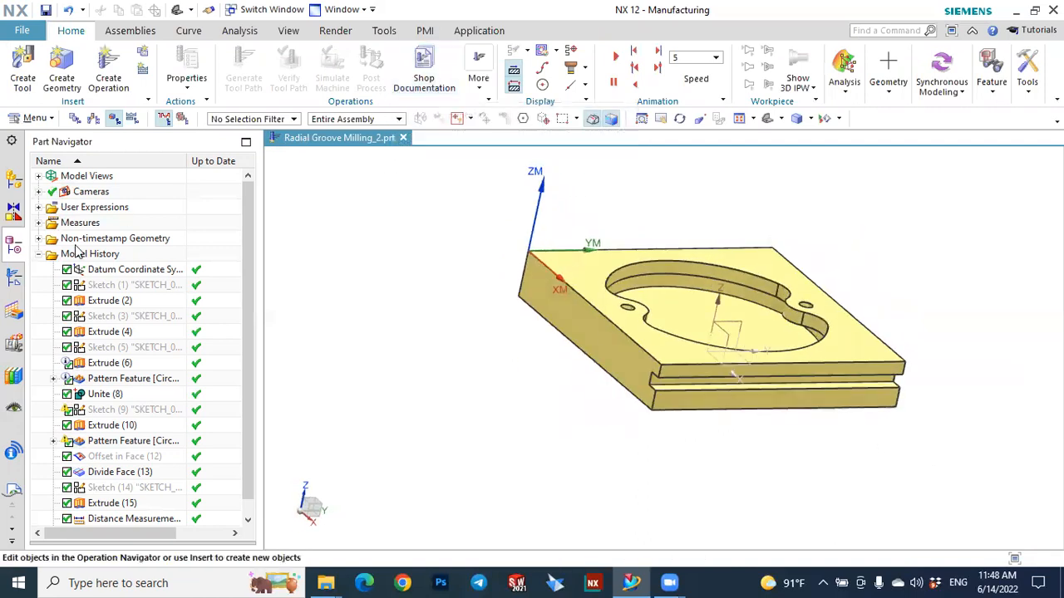
left_click(13, 280)
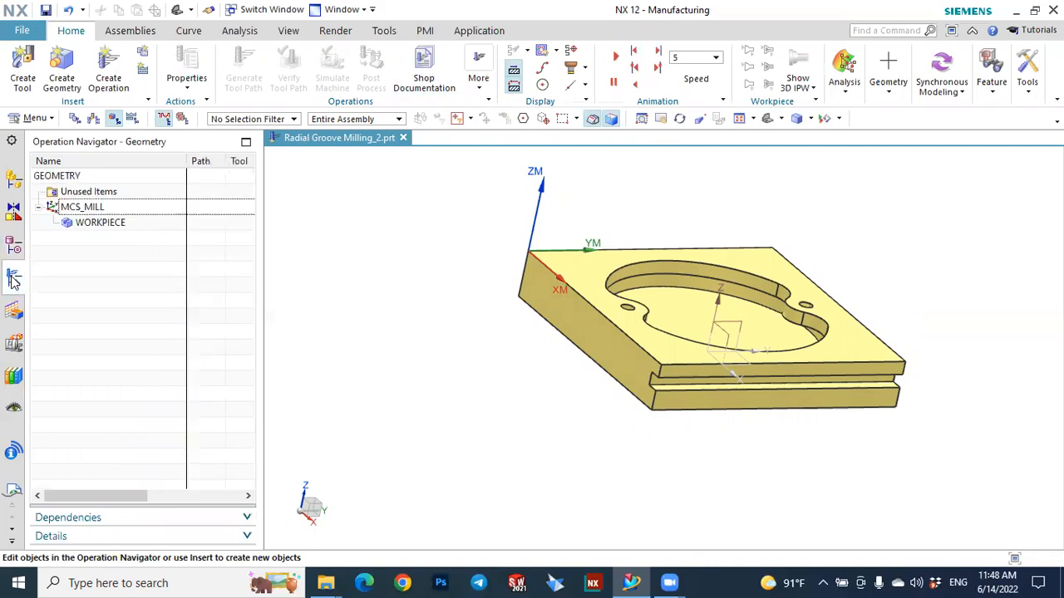
middle_click_drag(573, 414, 552, 405)
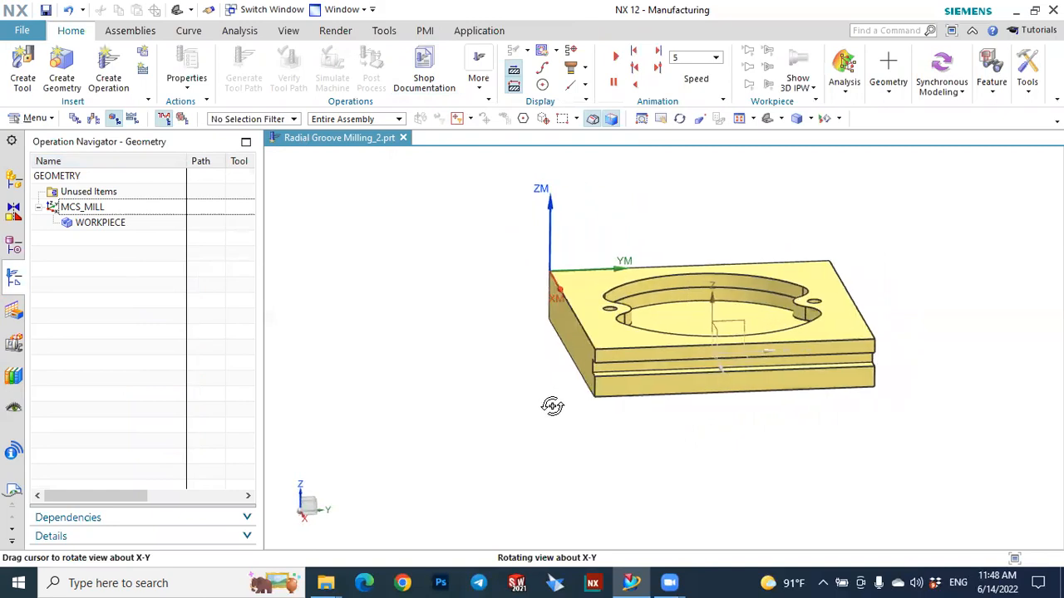
middle_click_drag(552, 406, 552, 407)
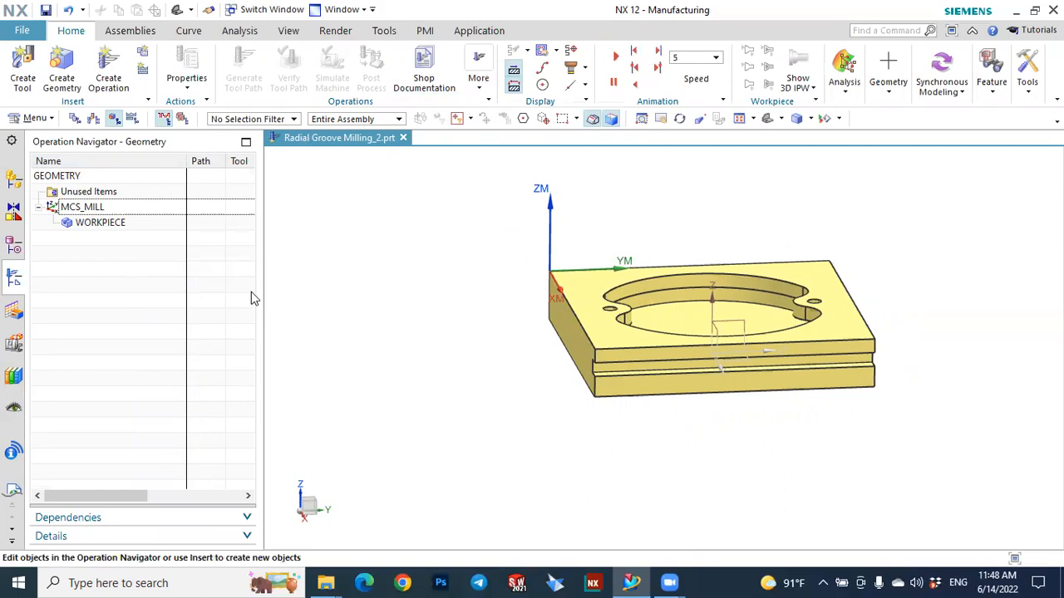
left_click(115, 122)
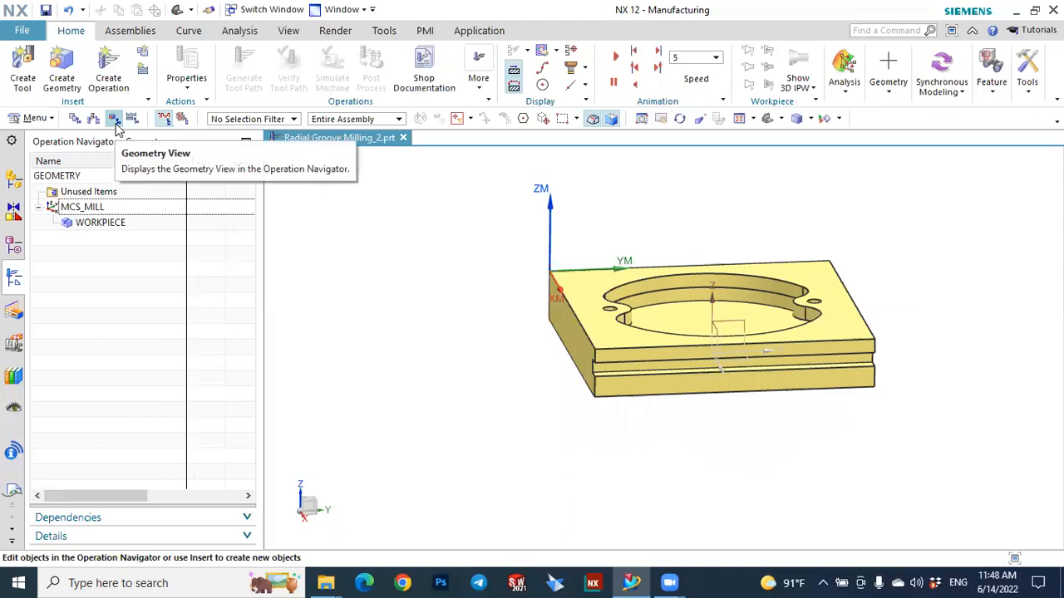
- Open the WORKPIECE definition and specify the grooved plate's solid body as the part geometry
right_click(97, 223)
left_click(90, 224)
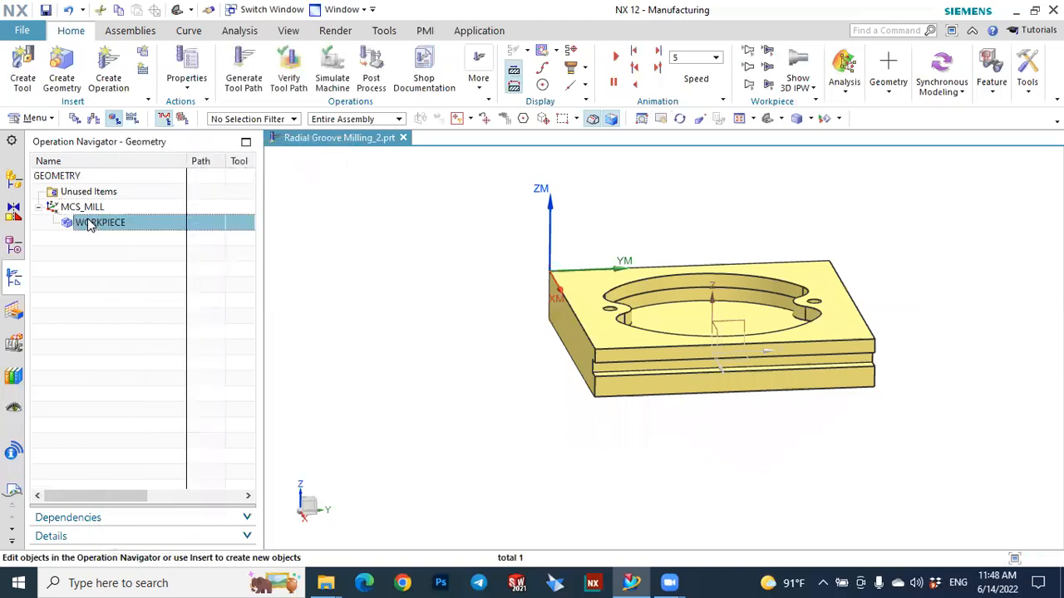
left_click(108, 286)
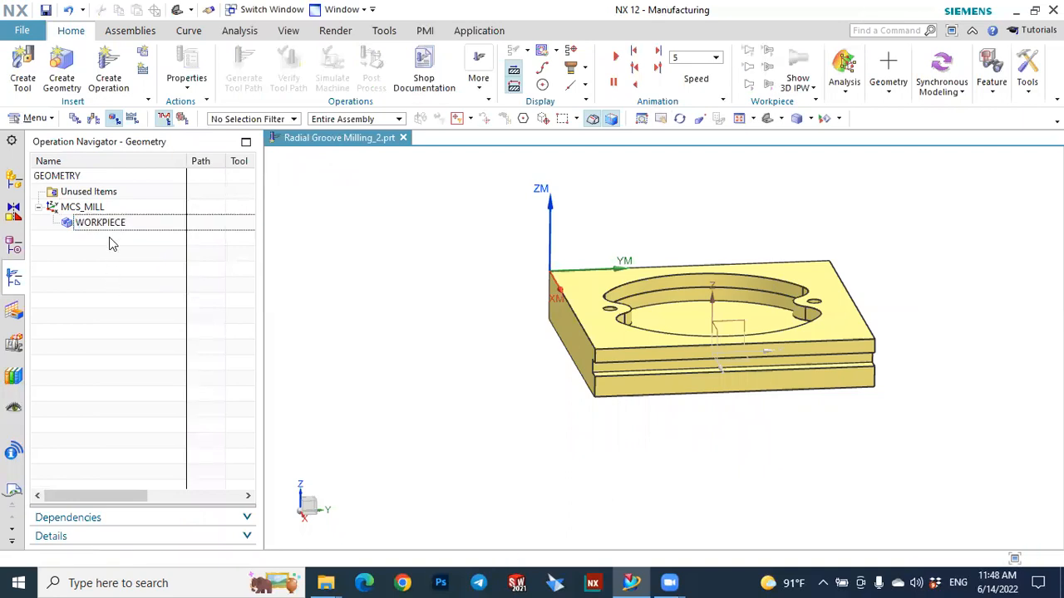
double_click(111, 229)
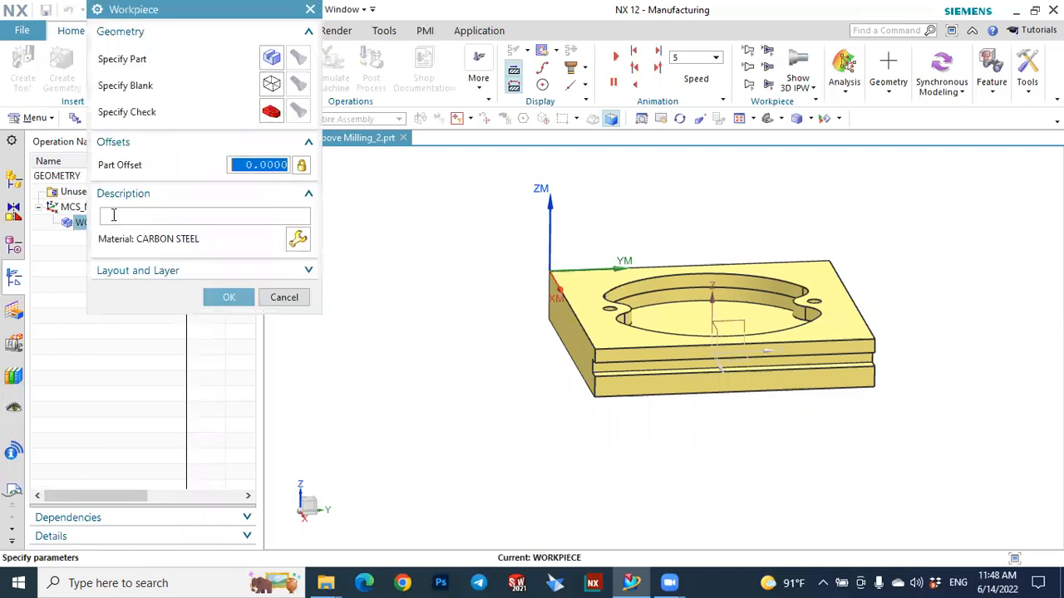
left_click(268, 66)
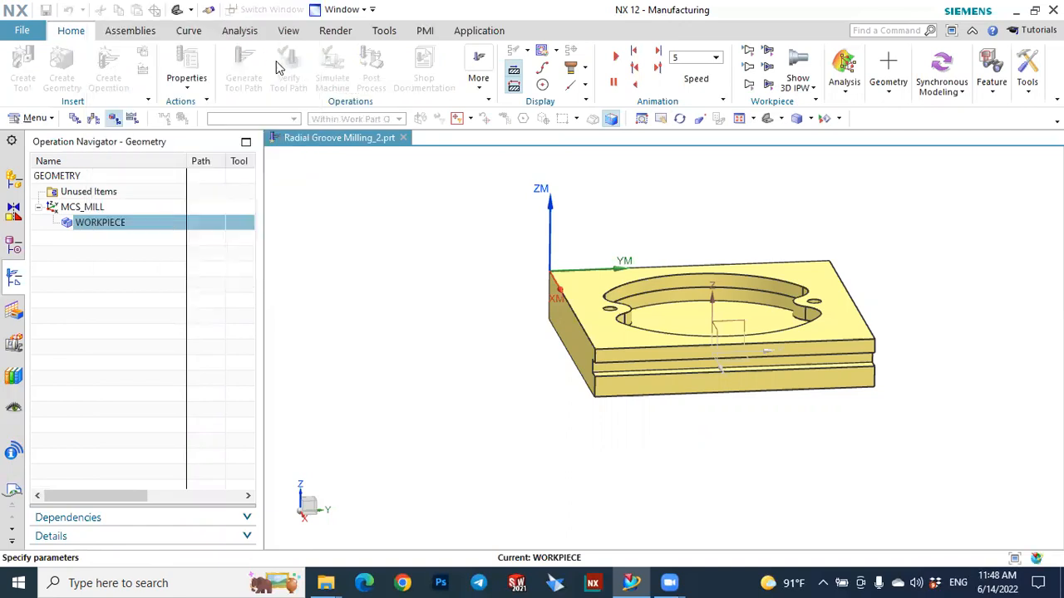
left_click(580, 288)
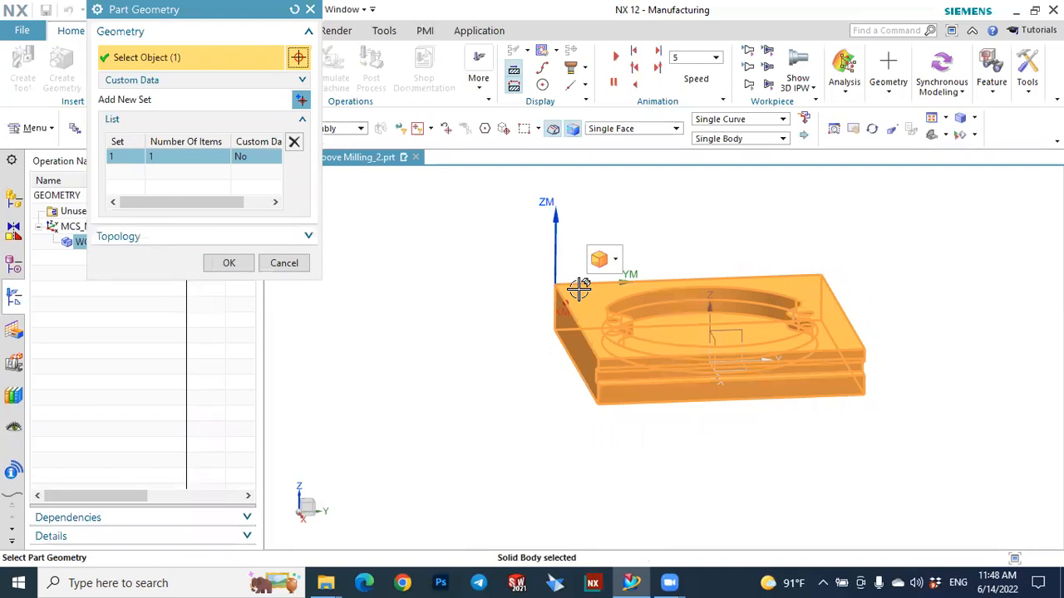
left_click(229, 262)
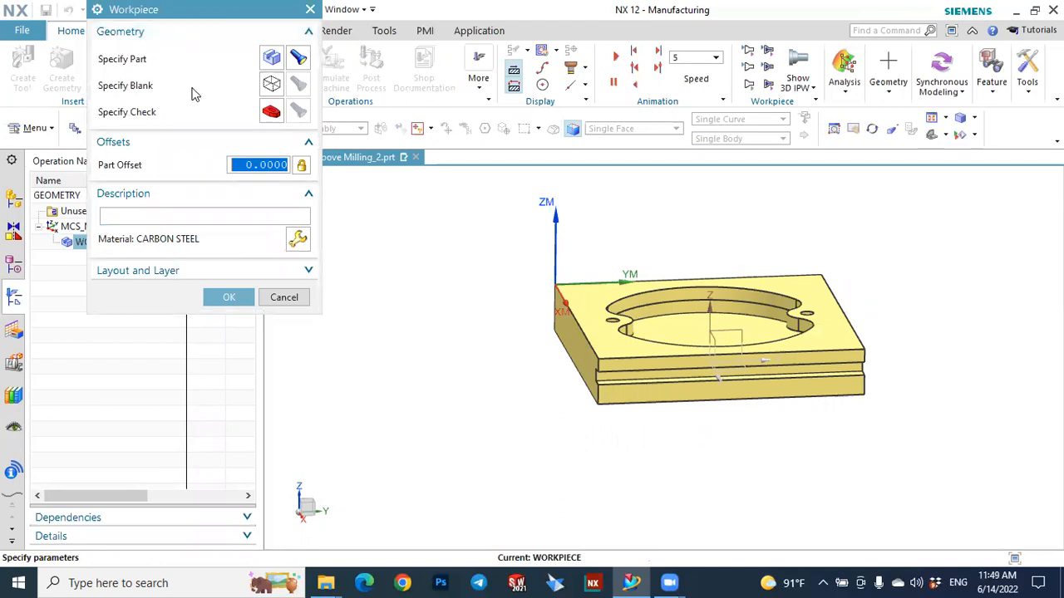
- Specify the workpiece blank as a Bounding Block with all limits kept at 0
left_click(271, 84)
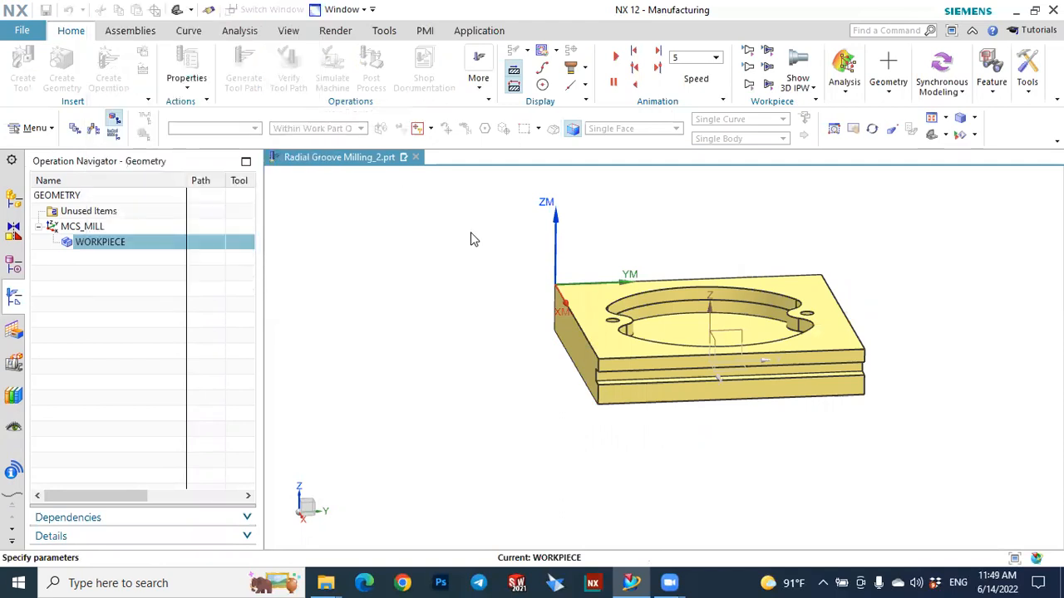
left_click(244, 39)
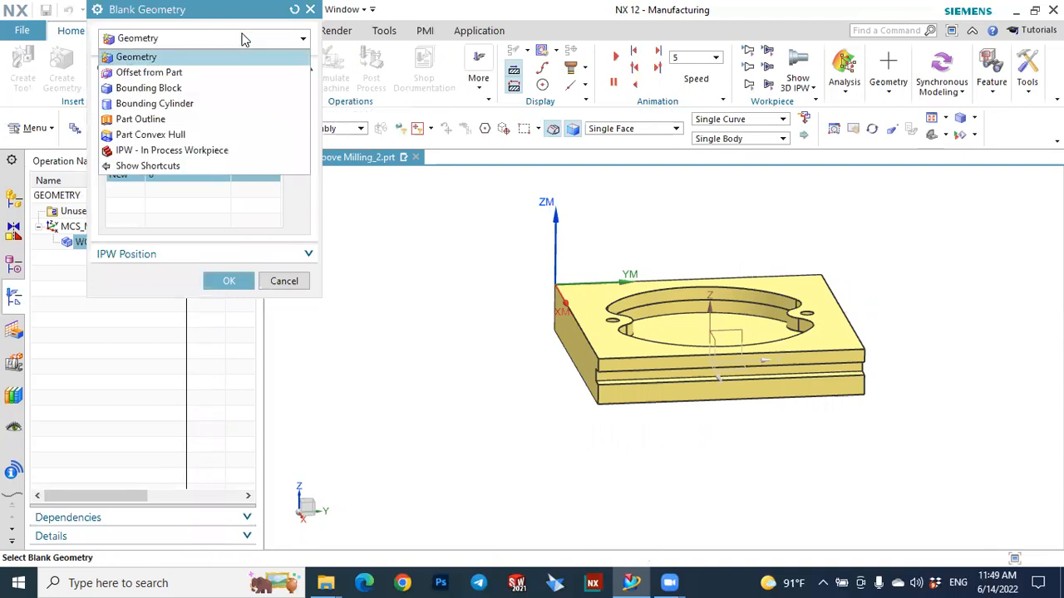
left_click(199, 87)
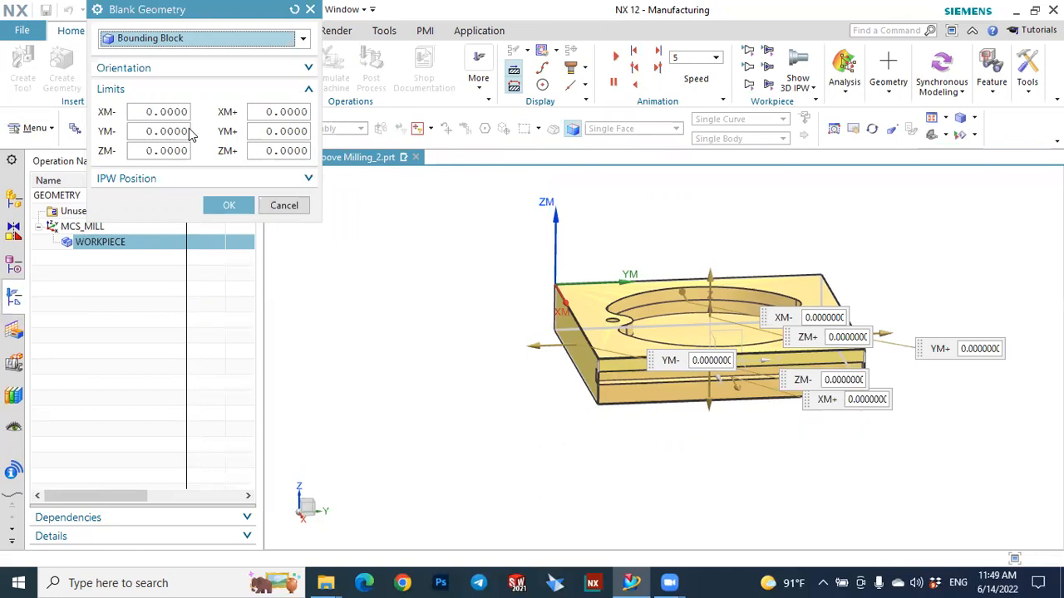
left_click(230, 208)
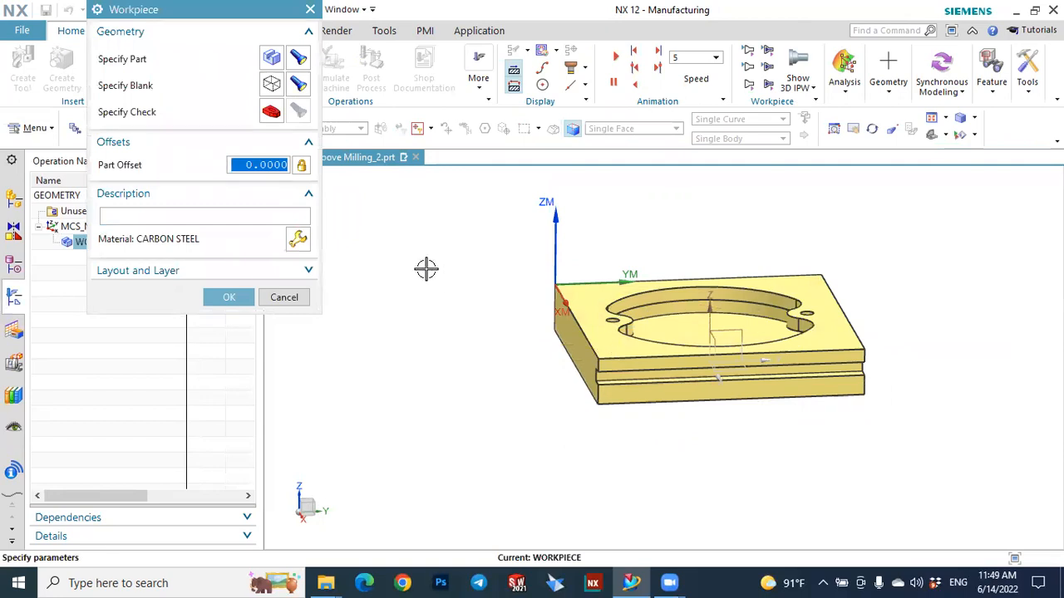
- Display the specified part and blank geometry for checking and accept the workpiece definition
left_click(299, 60)
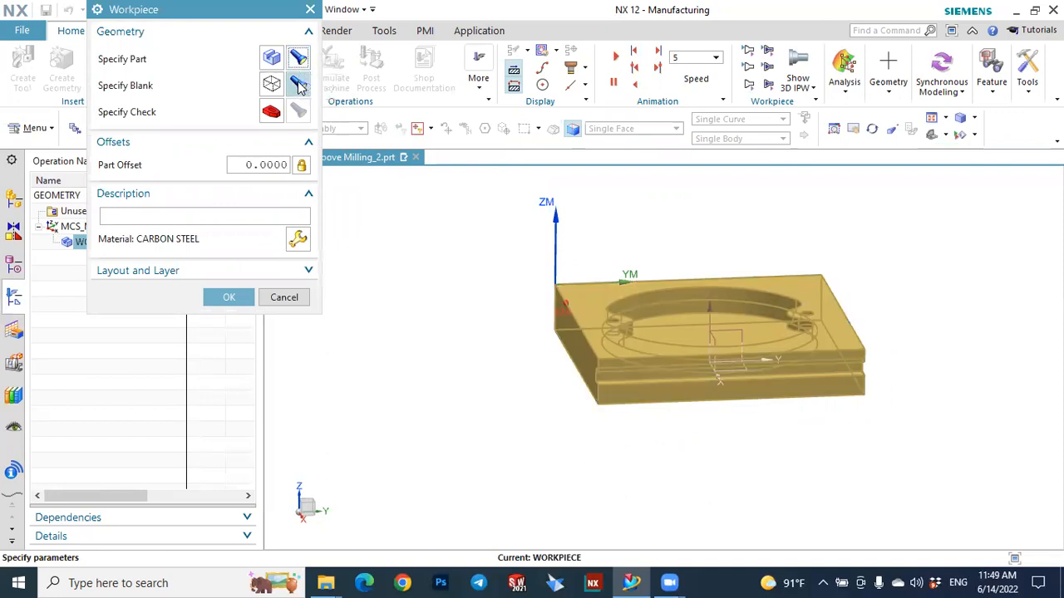
left_click(299, 86)
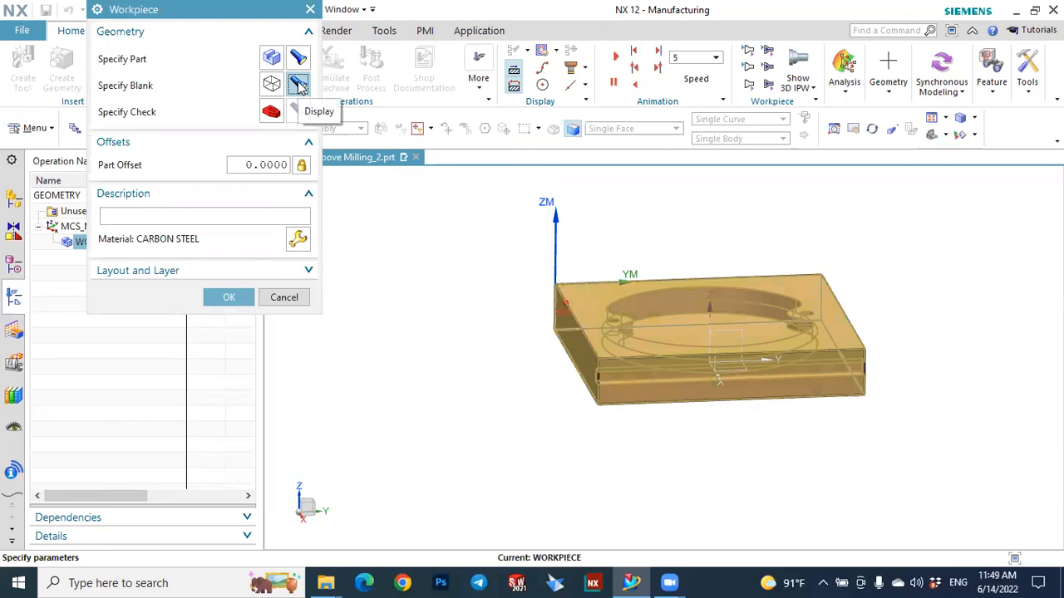
left_click(229, 298)
- Edit MCS_MILL, try its origin on other top corners, and place it on the corner at X -100, Y -100, Z 35
left_click(90, 209)
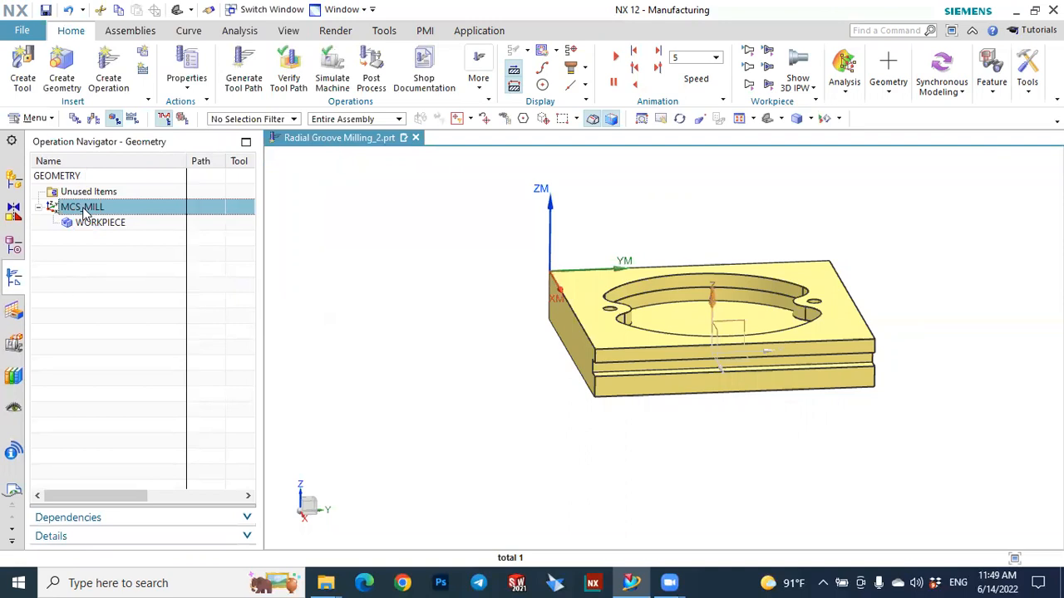
double_click(83, 209)
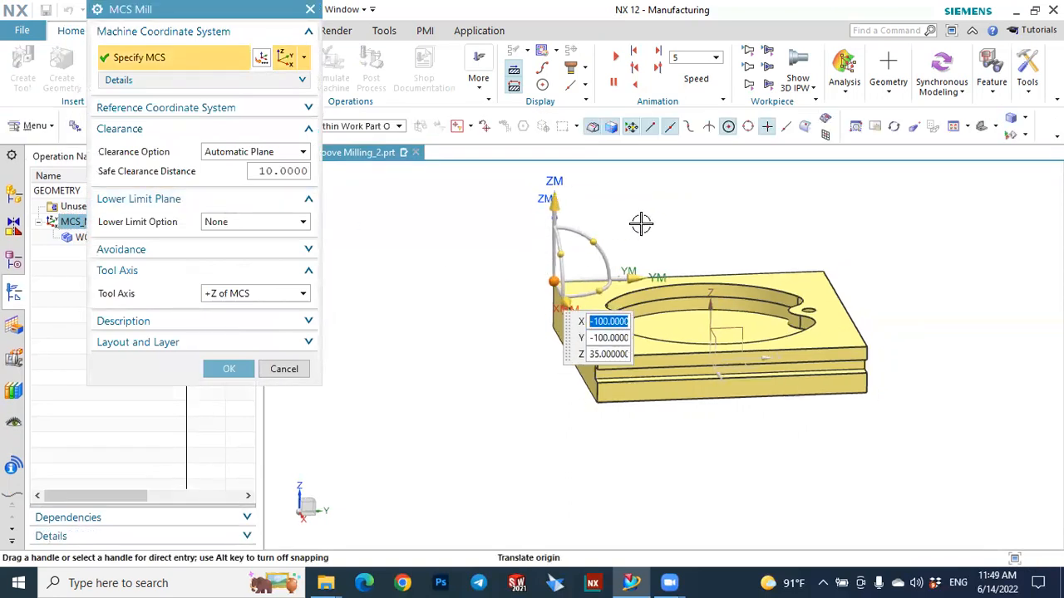
middle_click_drag(701, 231, 722, 261)
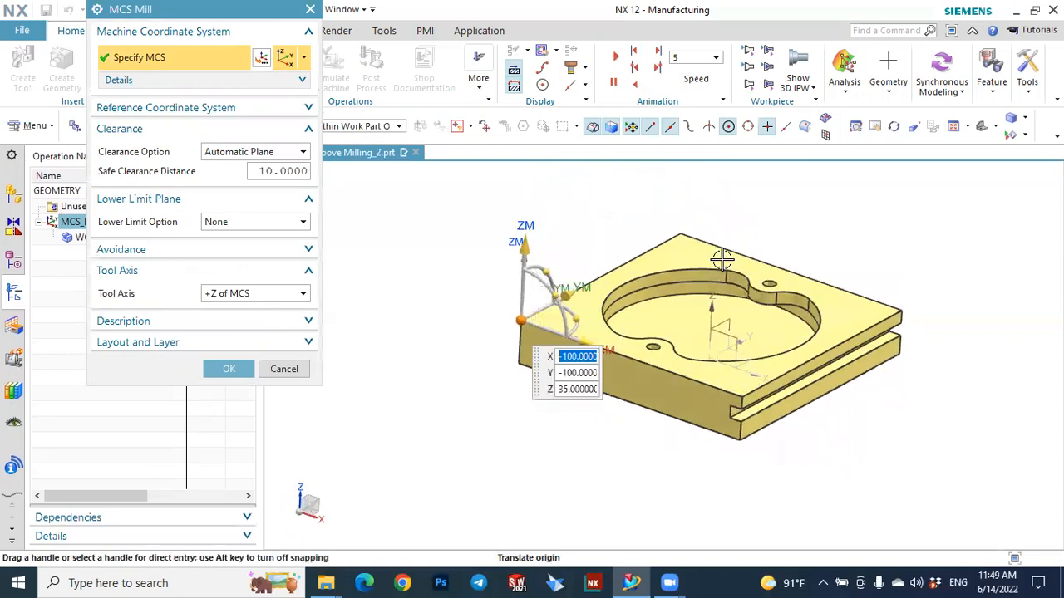
scroll(728, 291, "up", 2)
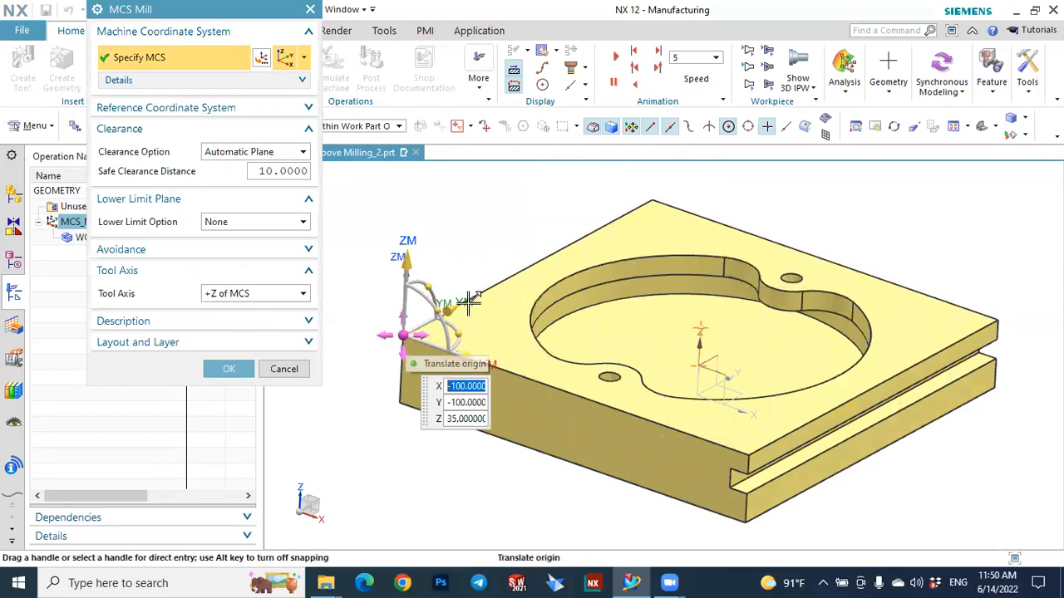
left_click(656, 202)
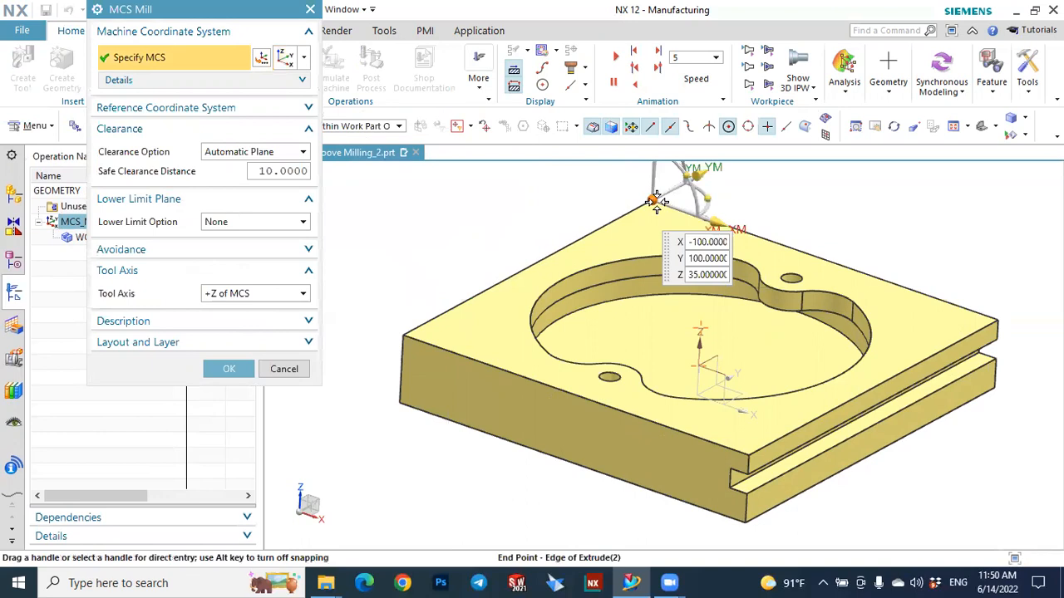
left_click(749, 456)
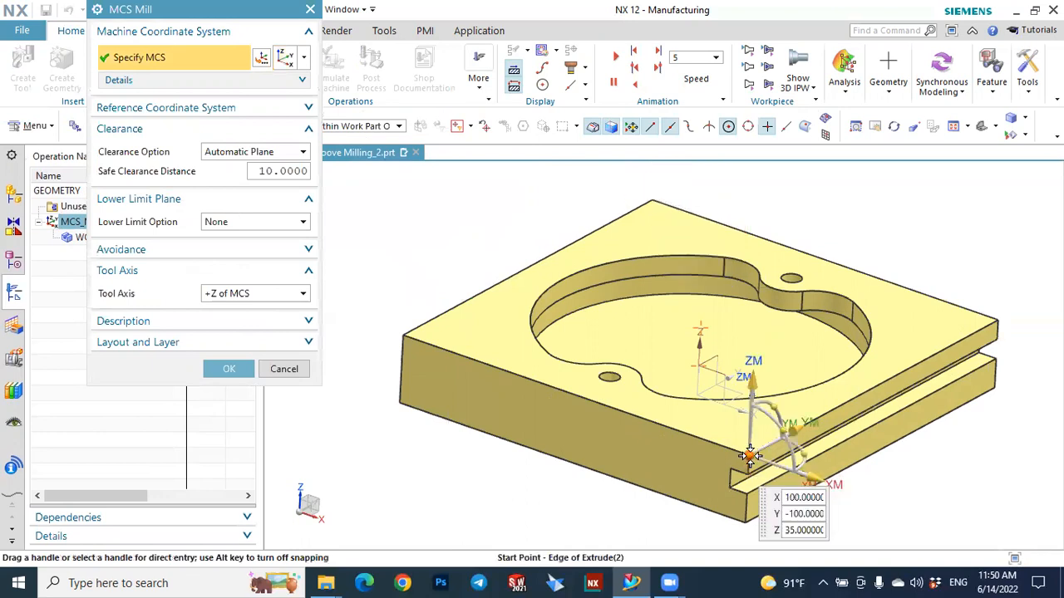
left_click(407, 333)
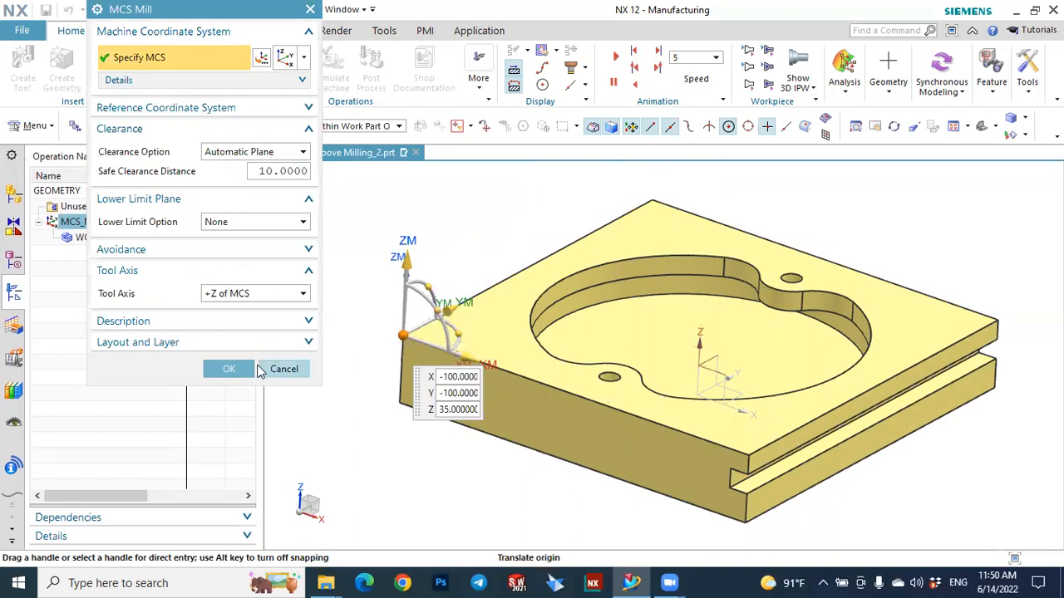
left_click(229, 369)
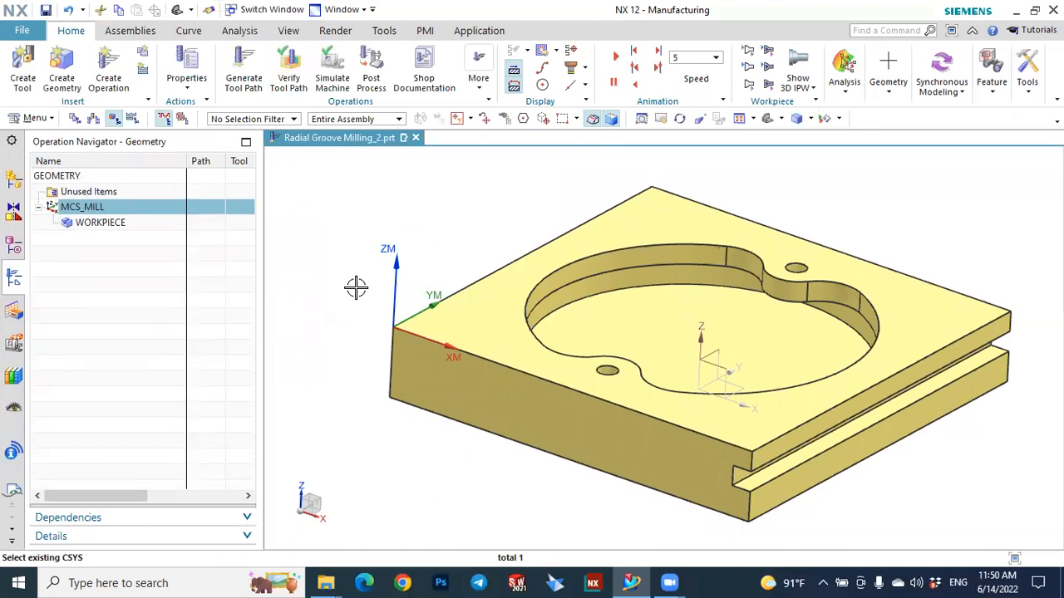
scroll(703, 304, "down", 2)
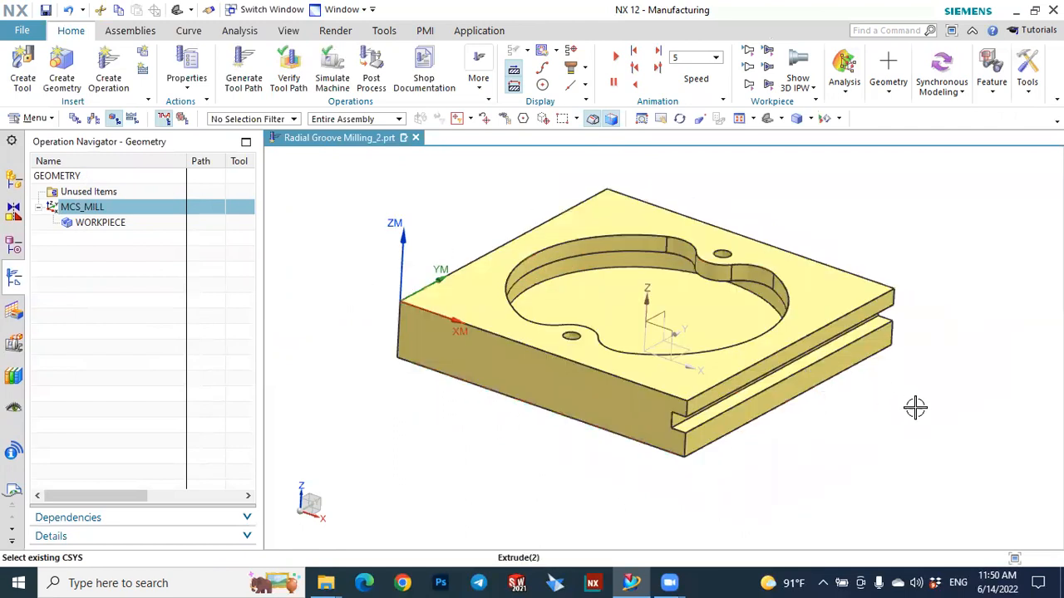
mouse_move(923, 421)
middle_mouse_down()
mouse_move(898, 409)
mouse_move(928, 413)
middle_mouse_up()
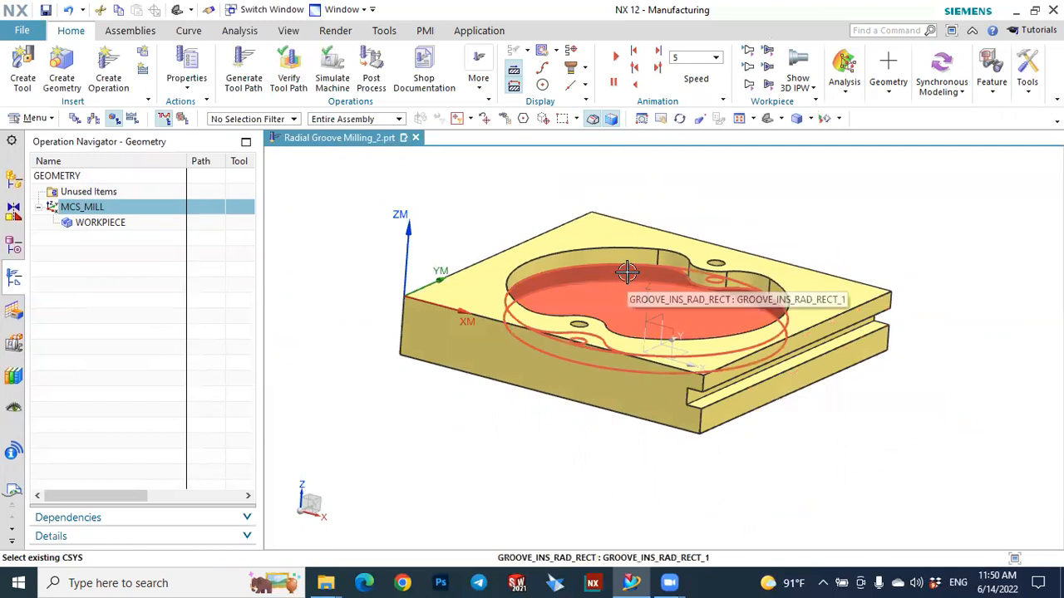
middle_click_drag(981, 278, 967, 316)
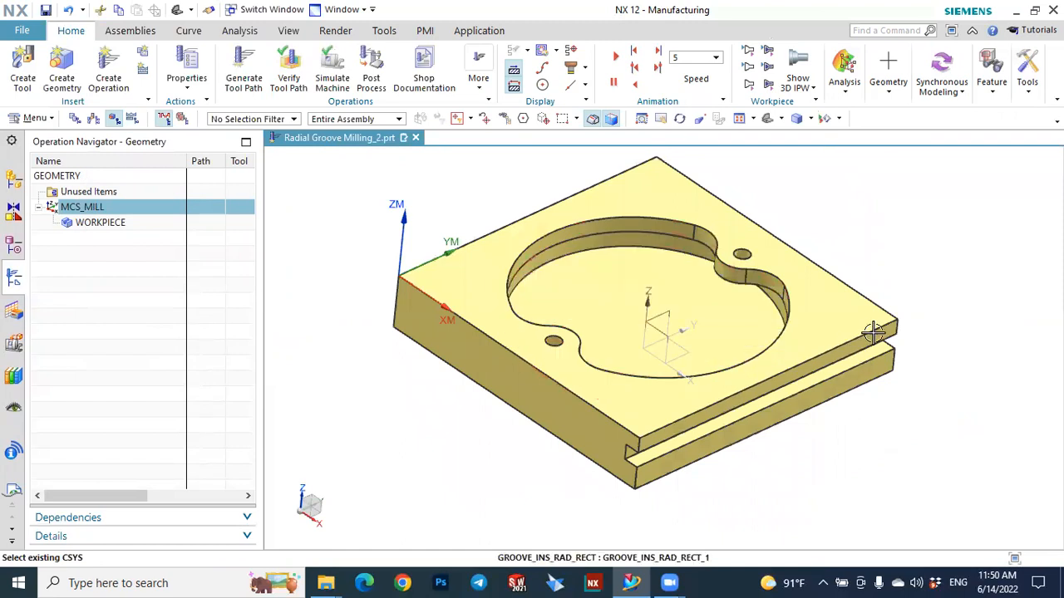
middle_click_drag(936, 414, 934, 399)
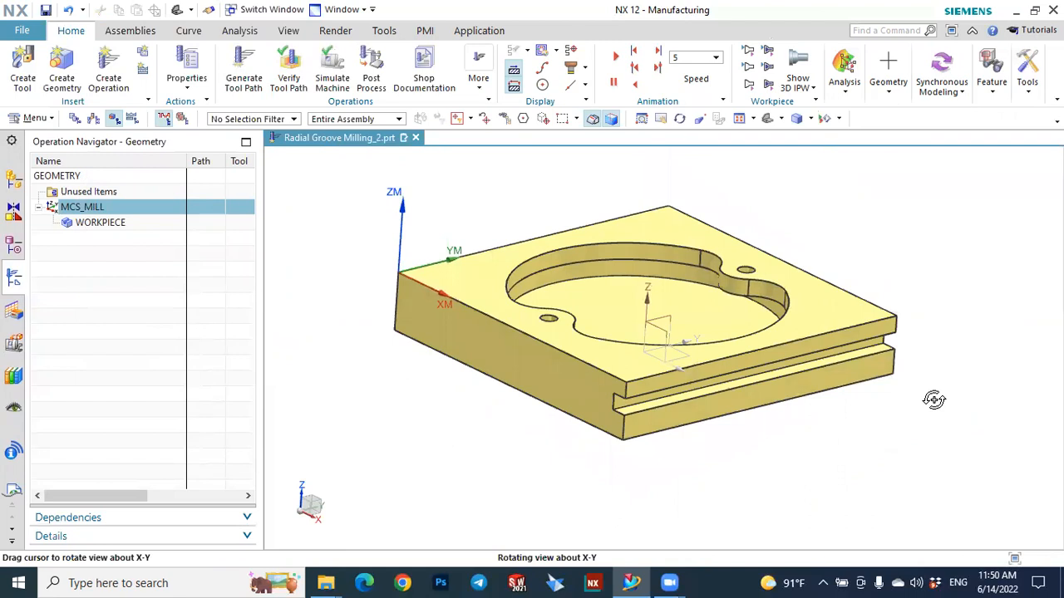
- Measure the side groove's opening height and its depth at the plate's corner with Simple Distance
middle_click_drag(935, 399, 940, 395)
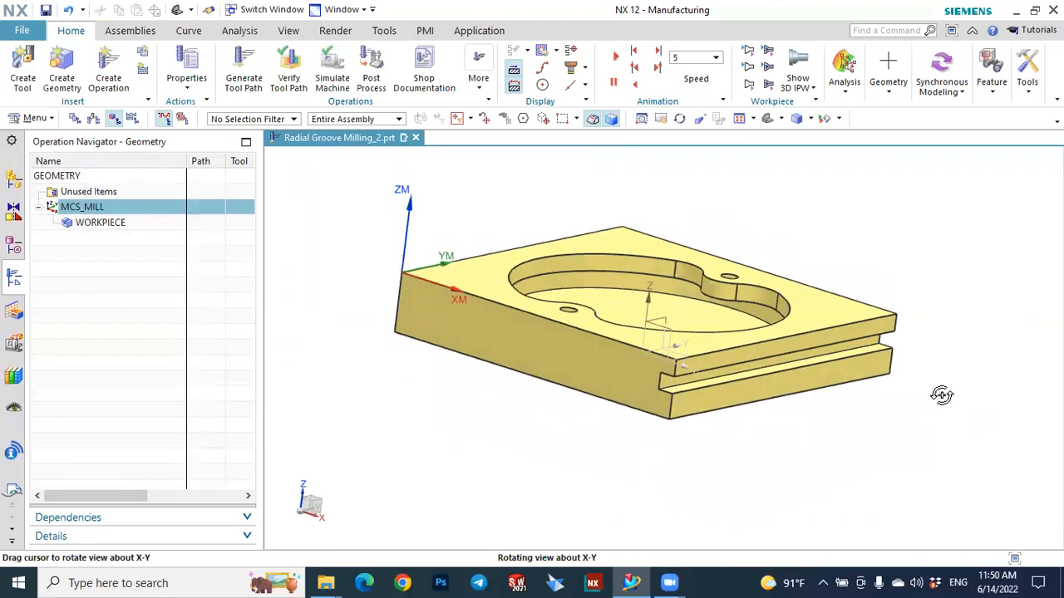
scroll(697, 415, "up", 2)
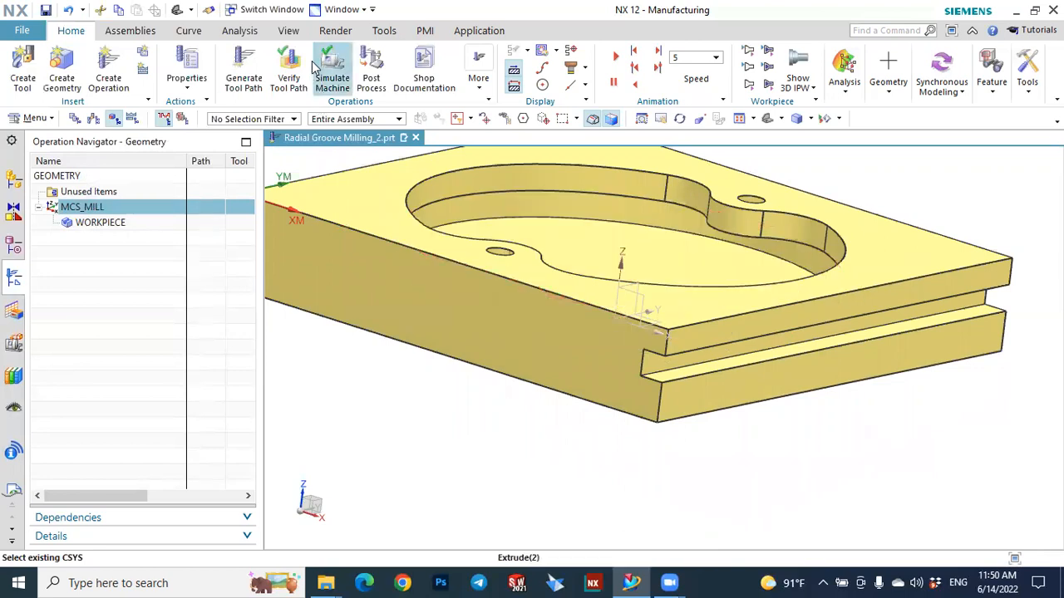
left_click(246, 32)
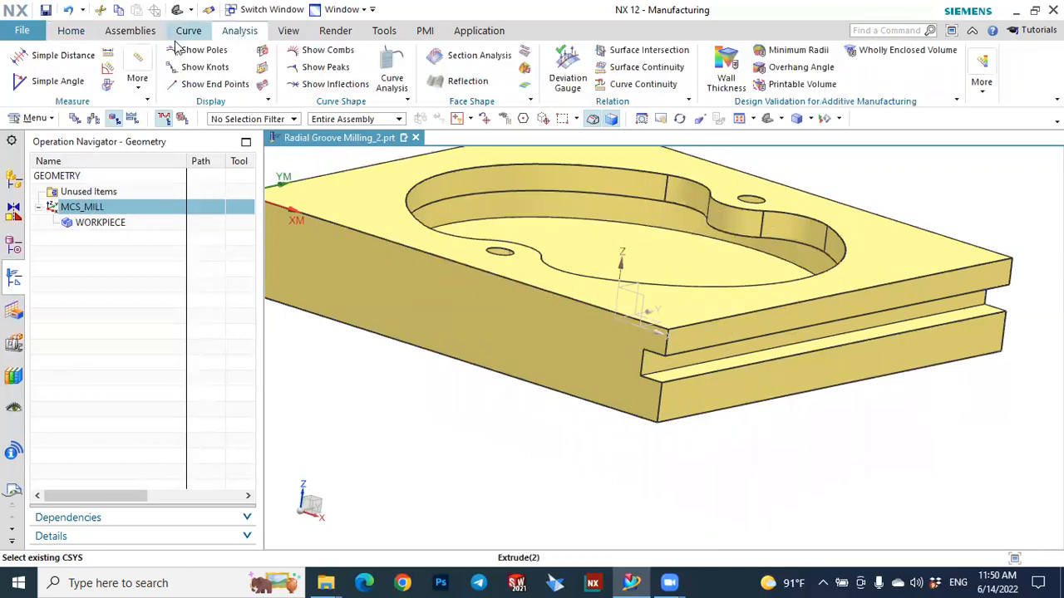
left_click(60, 55)
scroll(679, 352, "up", 5)
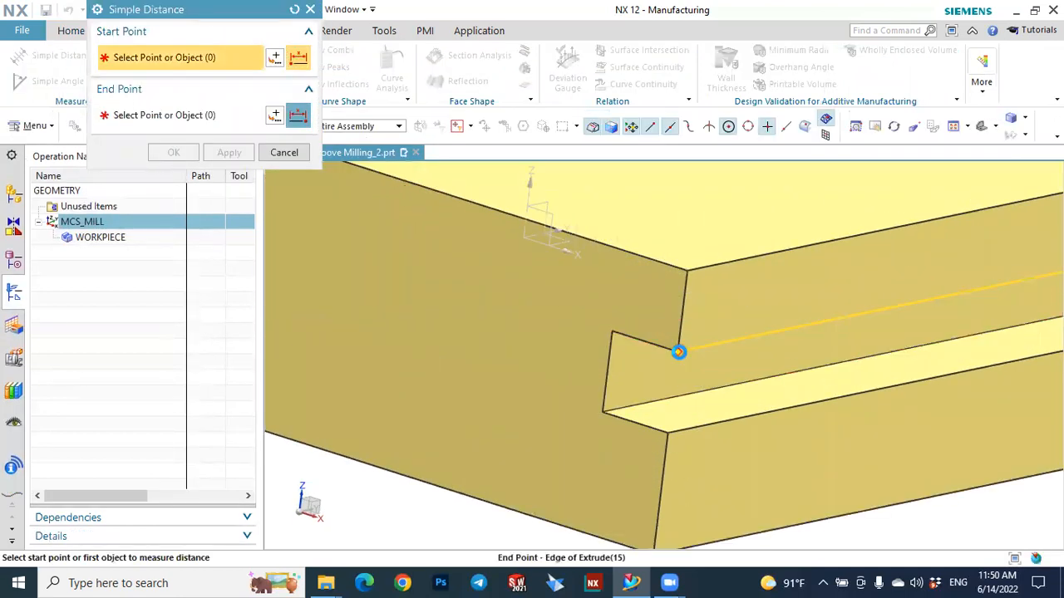
left_click(679, 351)
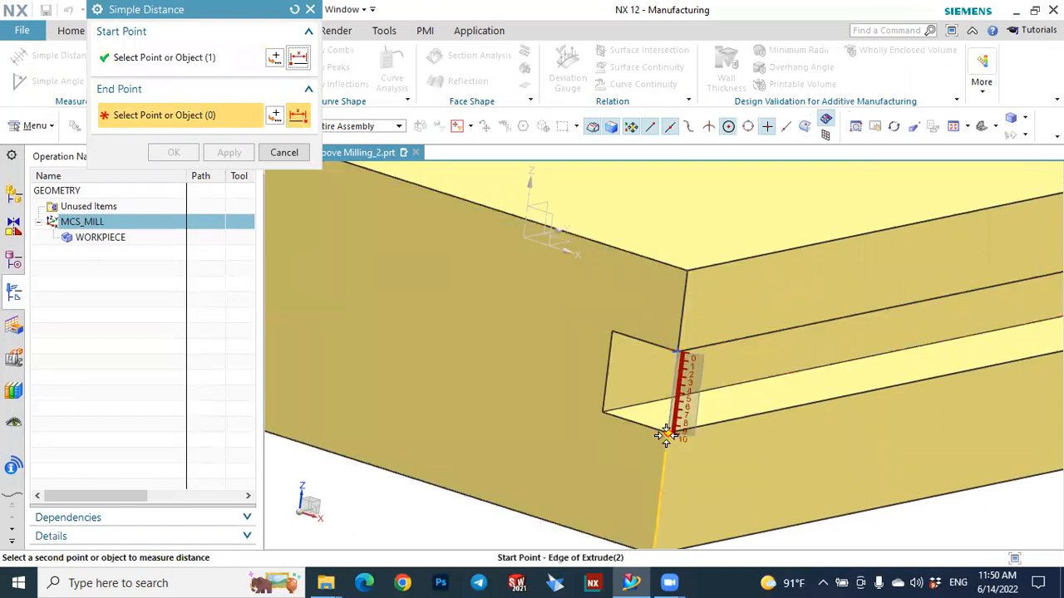
left_click(665, 433)
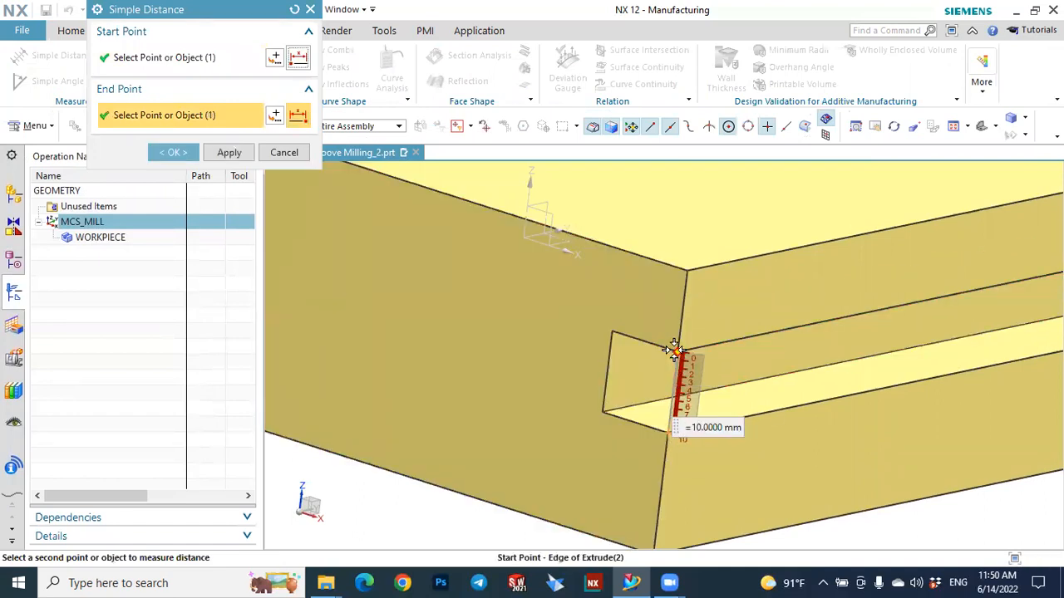
left_click(616, 333)
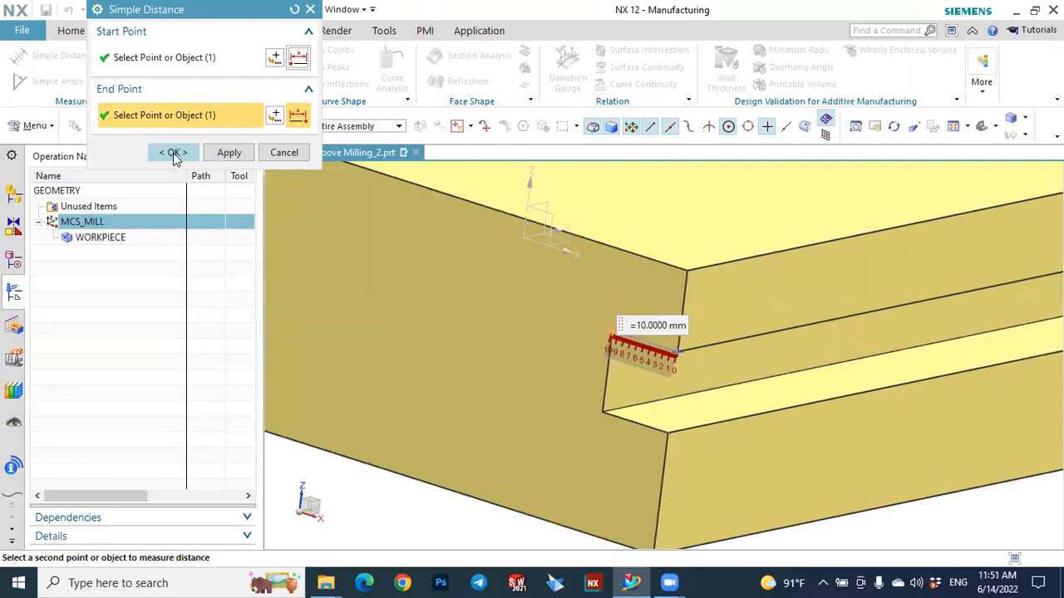
left_click(173, 152)
- Measure the distance from the pocket floor's edge to the upper edge of the inner groove with Simple Distance
middle_click_drag(452, 305, 564, 263)
scroll(564, 263, "up", 5)
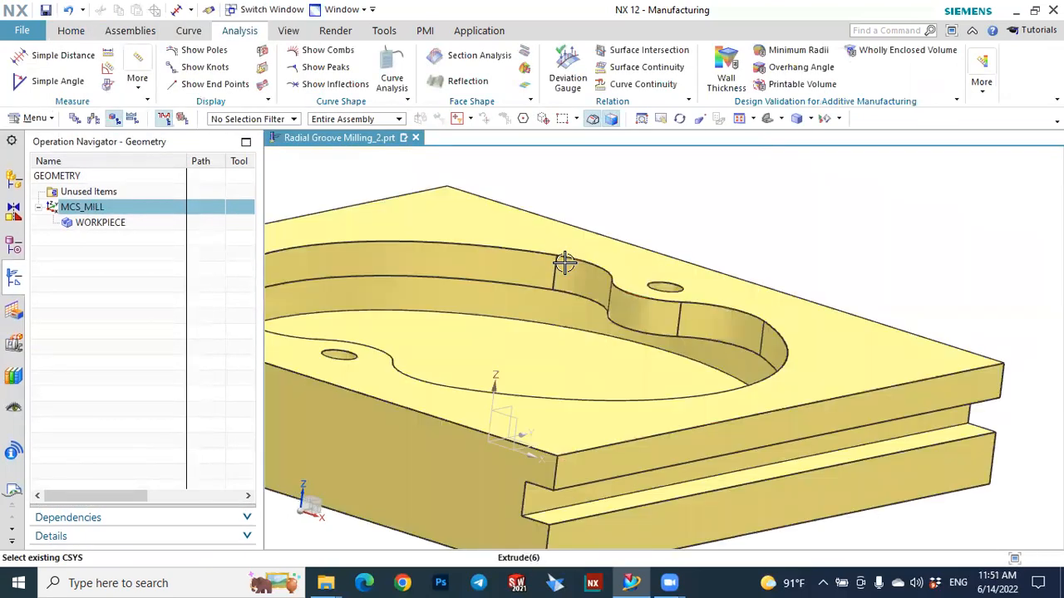
left_click(54, 57)
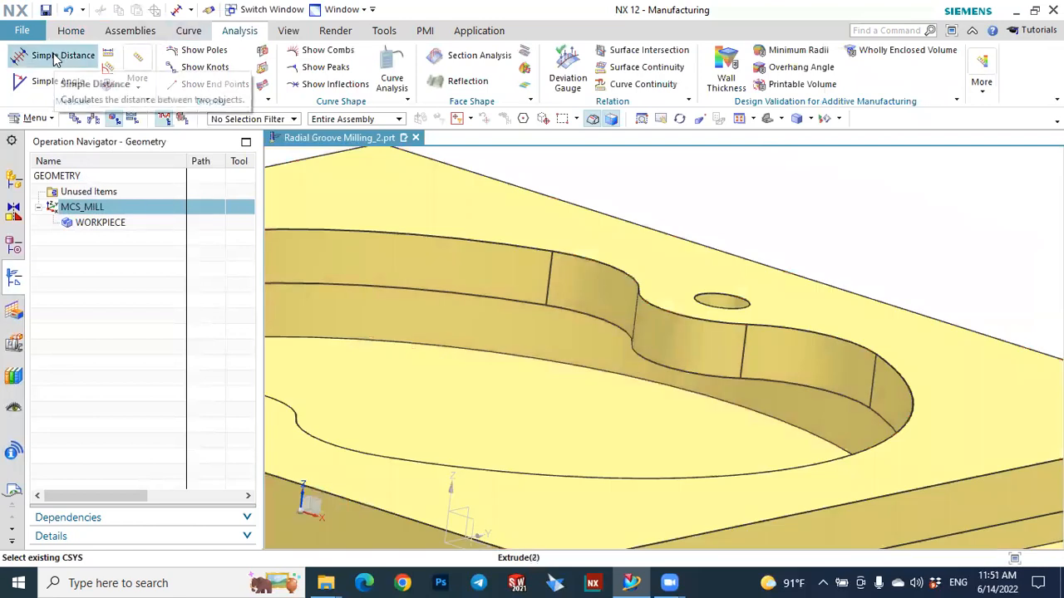
scroll(468, 297, "up", 1)
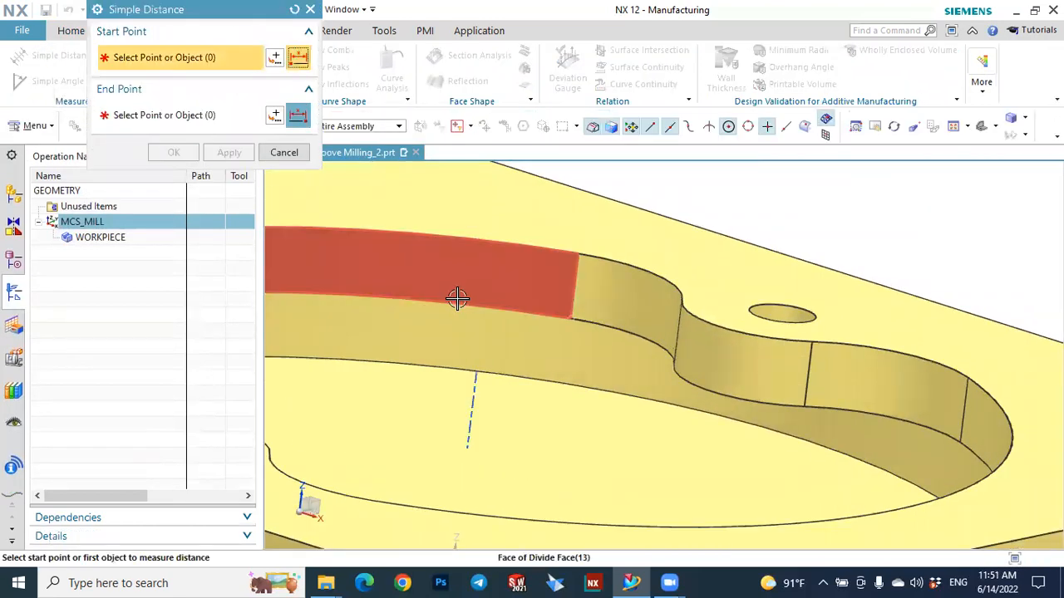
left_click(420, 374)
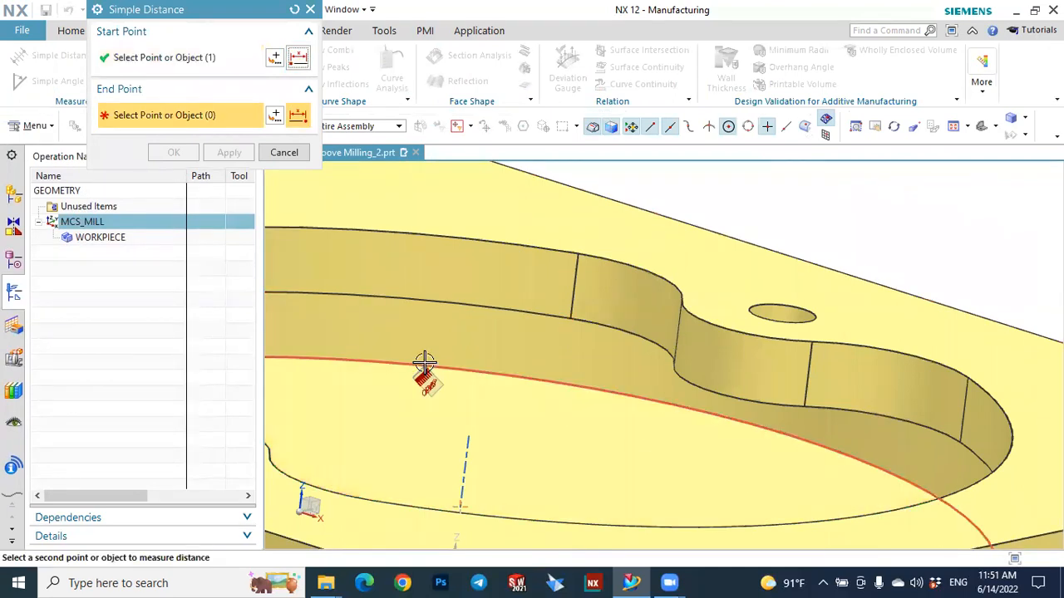
left_click(466, 303)
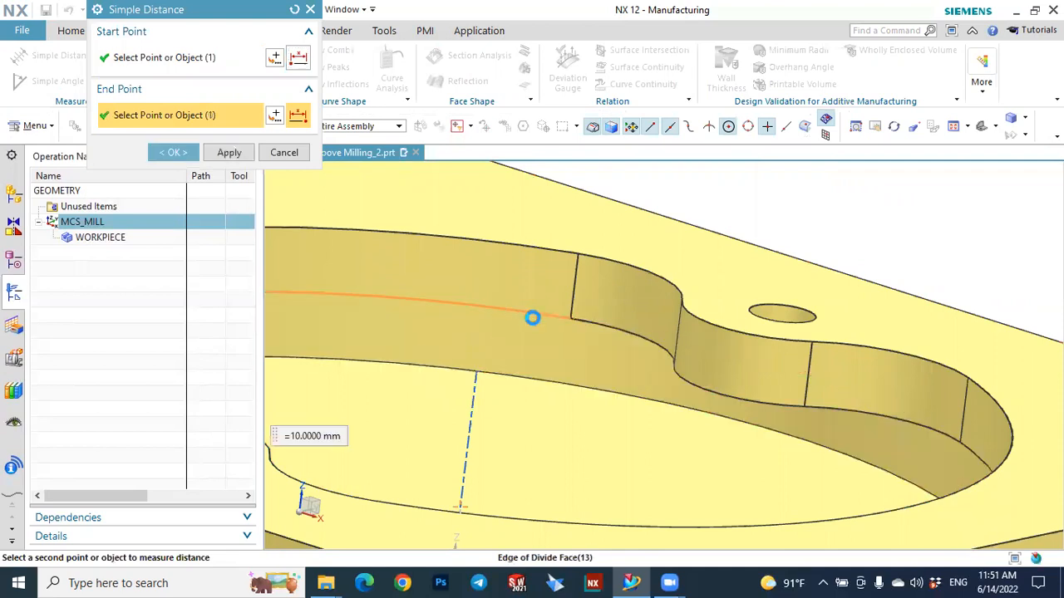
key("Escape")
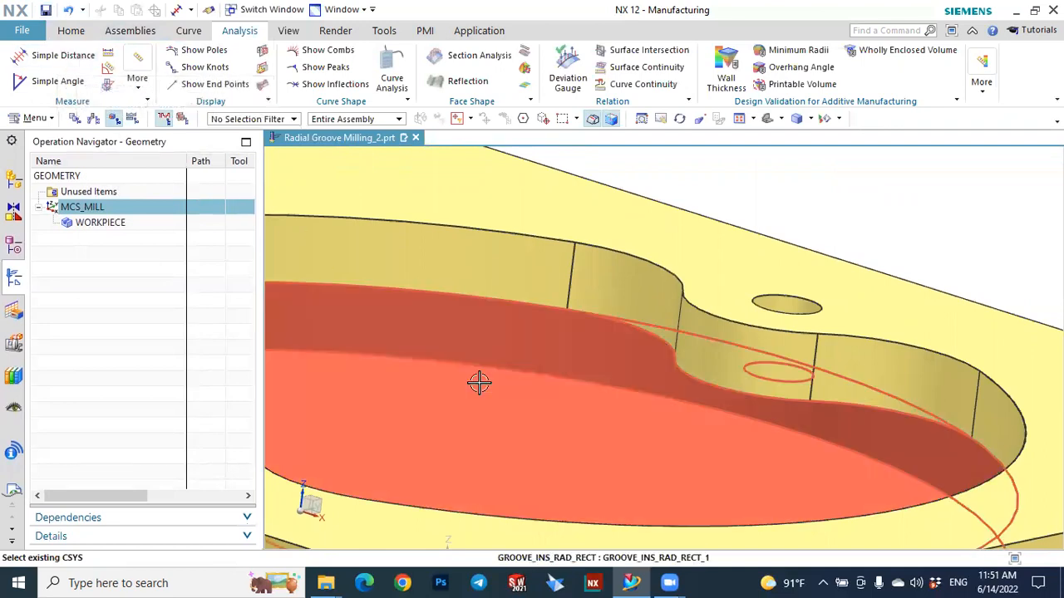
- Measure the inner groove's height from the pocket floor face to the lower end point of a vertical wall edge
left_click(67, 57)
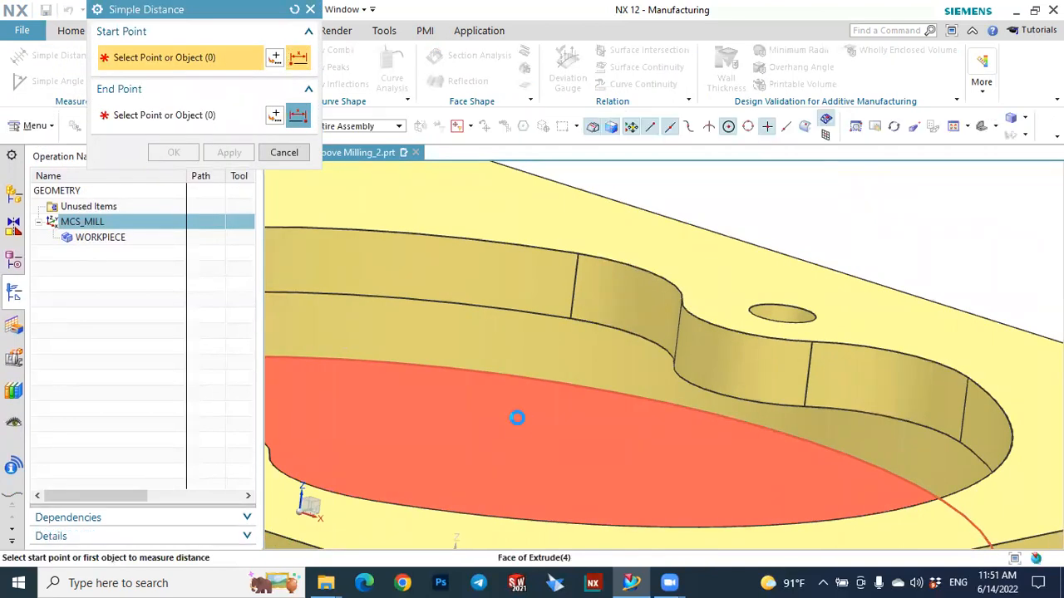
mouse_move(517, 417)
left_click(597, 430)
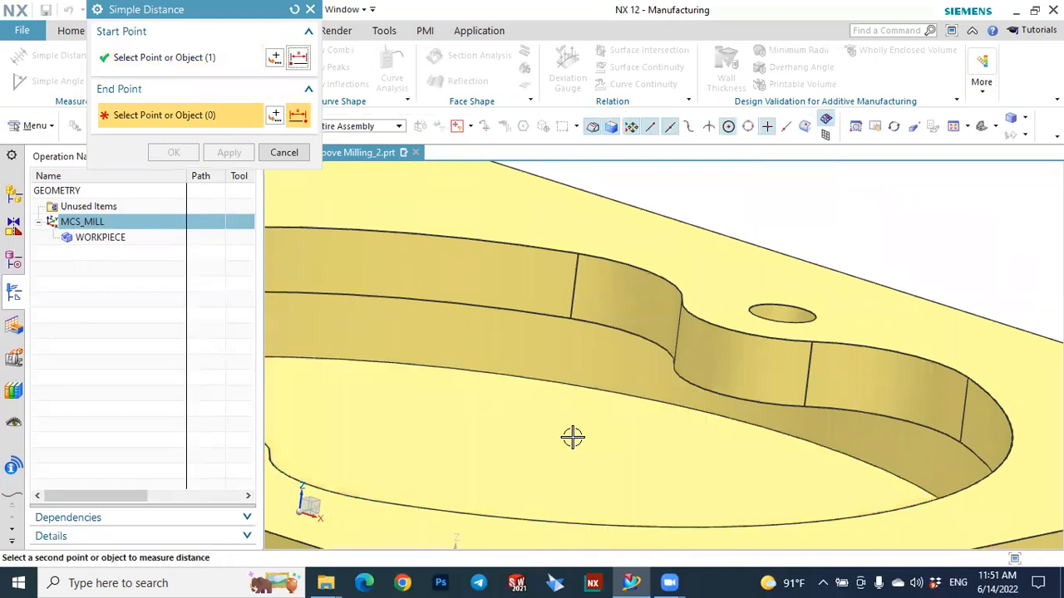
middle_click_drag(566, 432, 518, 399)
scroll(506, 399, "up", 4)
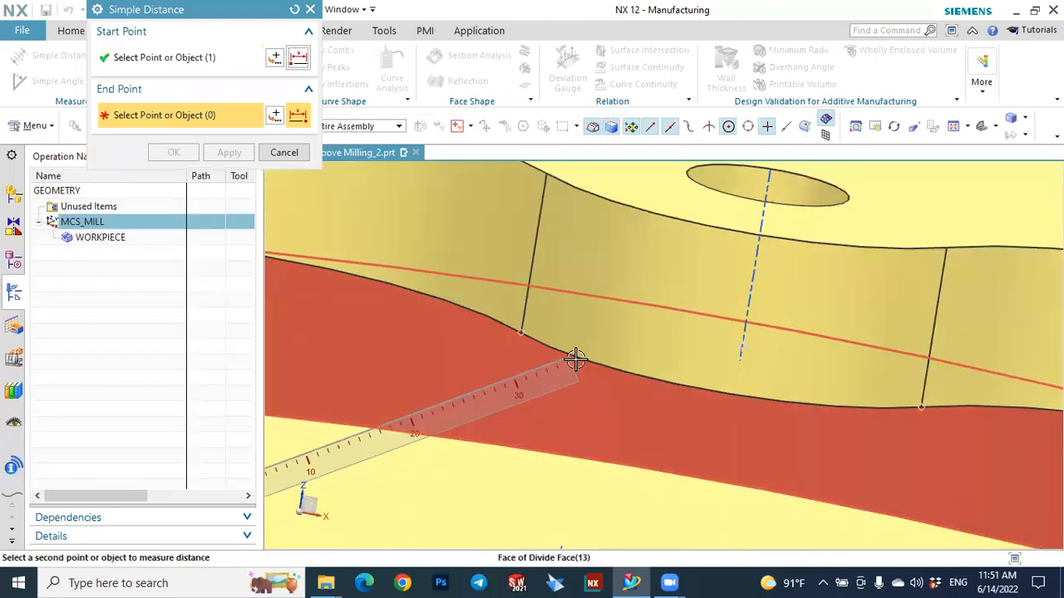
left_click(521, 334)
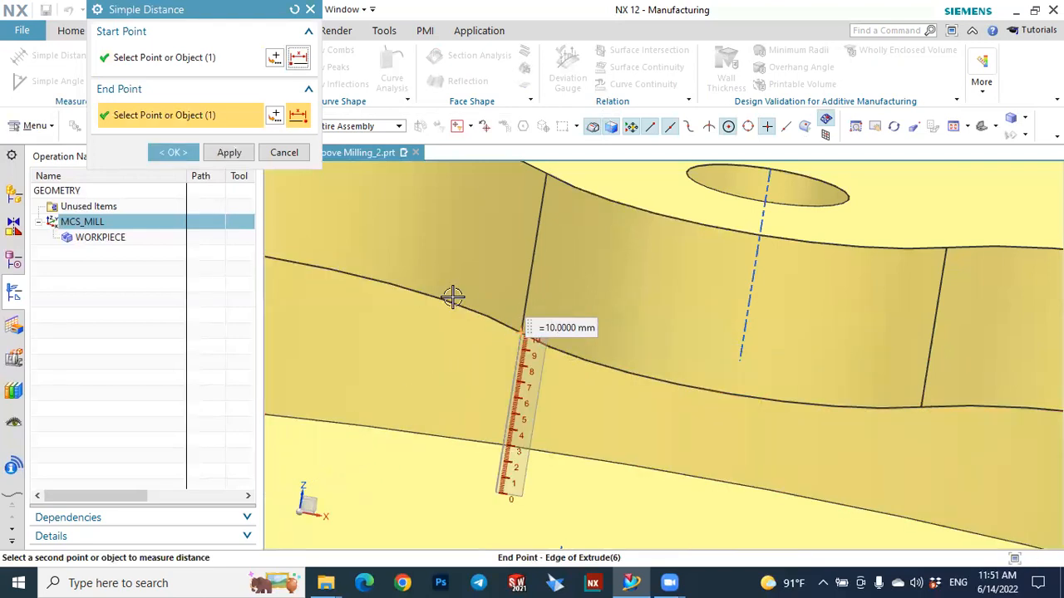
left_click(173, 152)
- Measure the pocket's total depth from its floor face to the plate's top face
scroll(457, 300, "down", 5)
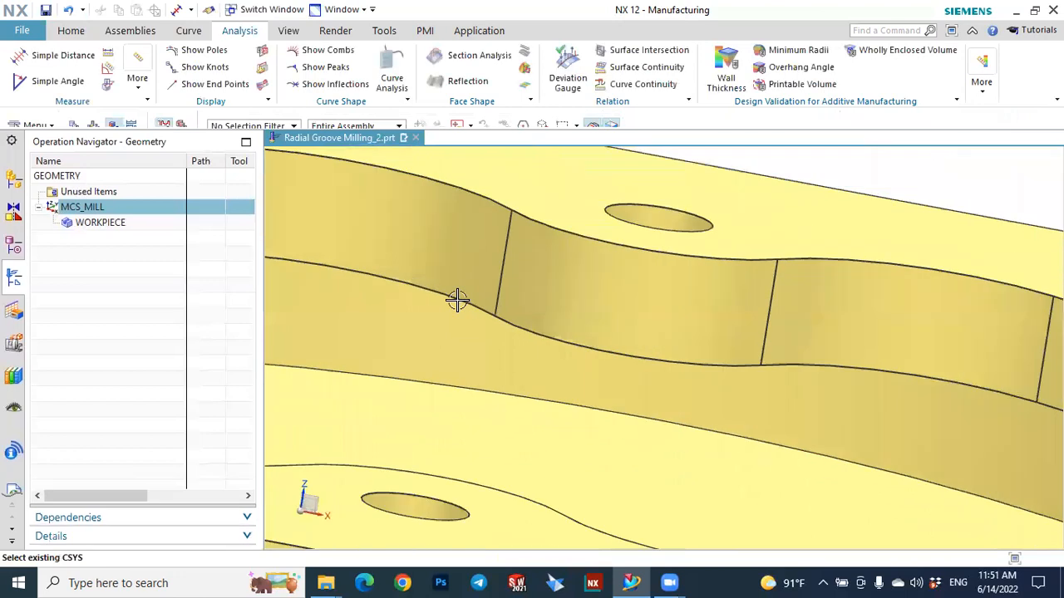
middle_click_drag(527, 325, 495, 325)
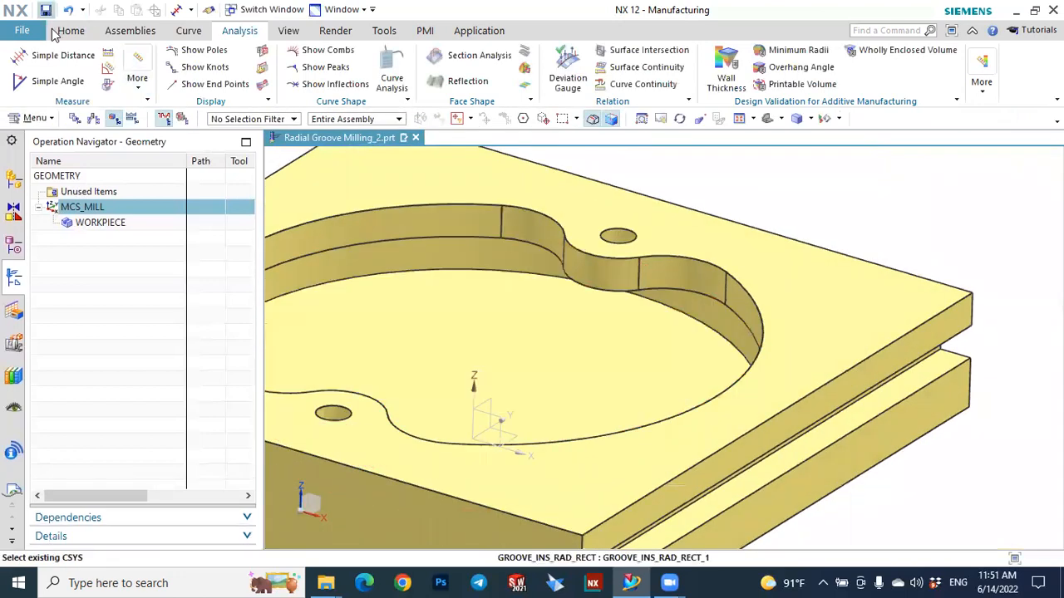
left_click(55, 55)
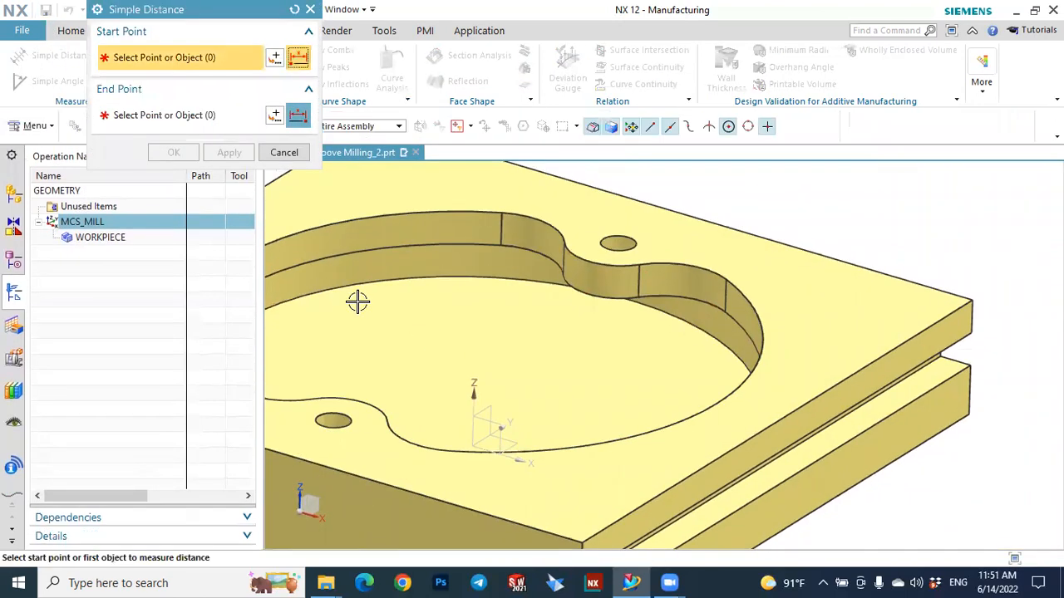
mouse_move(358, 309)
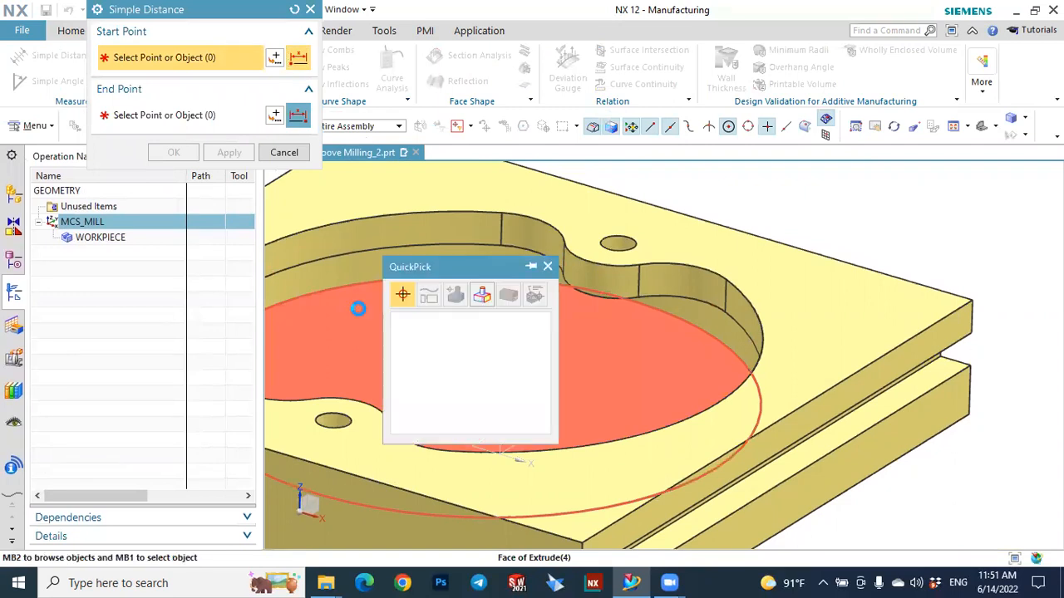
left_click(420, 317)
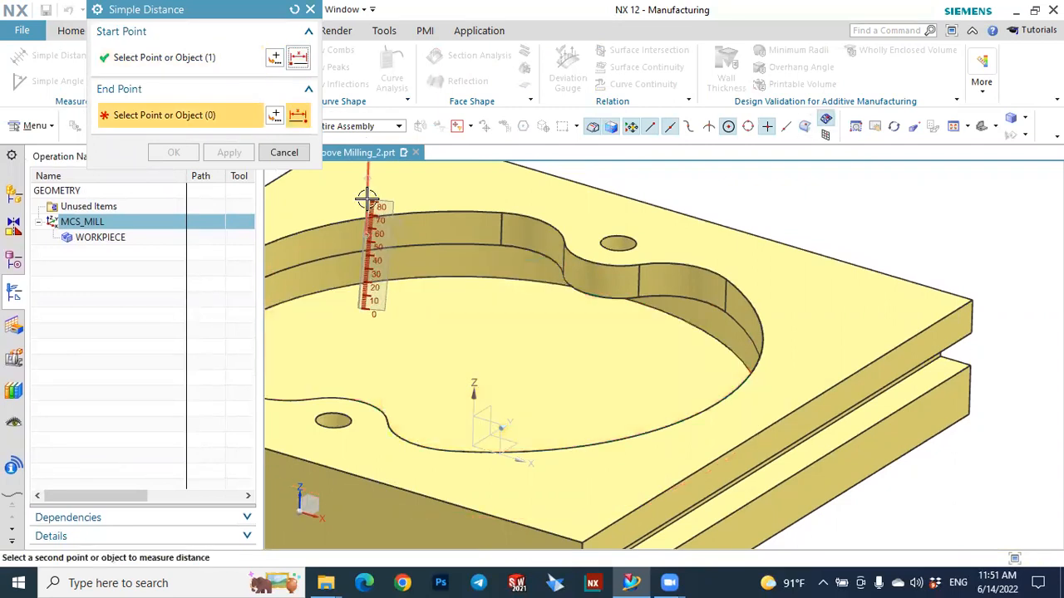
left_click(350, 192)
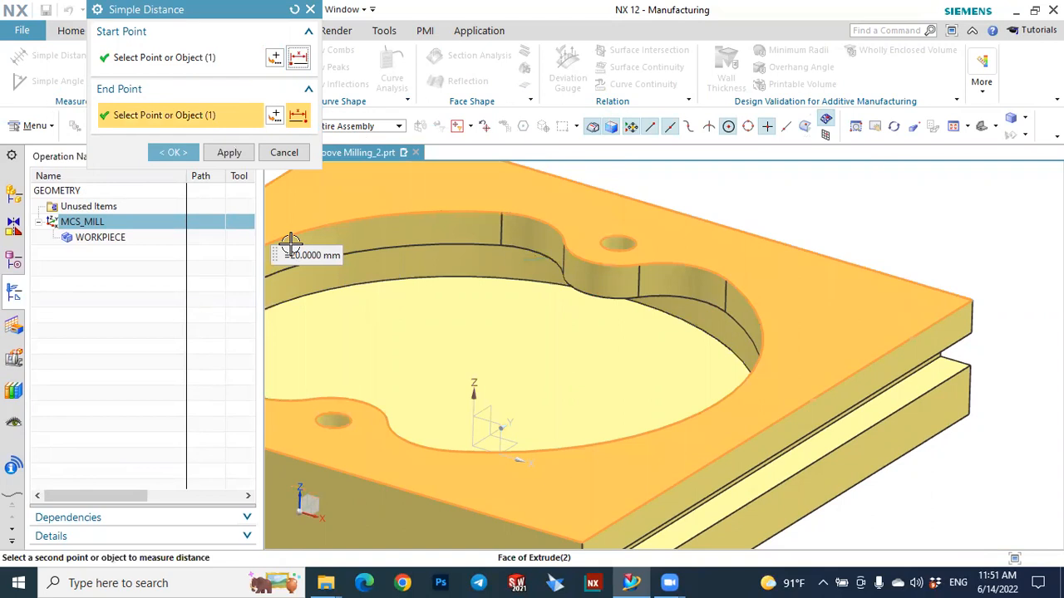
left_click(173, 152)
scroll(568, 334, "down", 4)
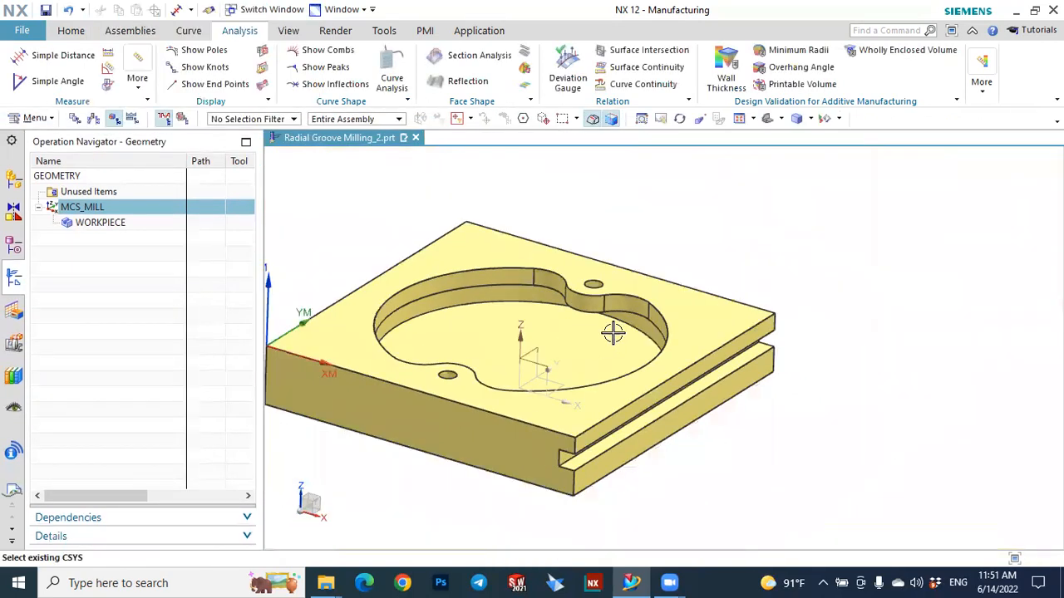
mouse_move(797, 343)
middle_mouse_down()
mouse_move(767, 334)
mouse_move(790, 332)
middle_mouse_up()
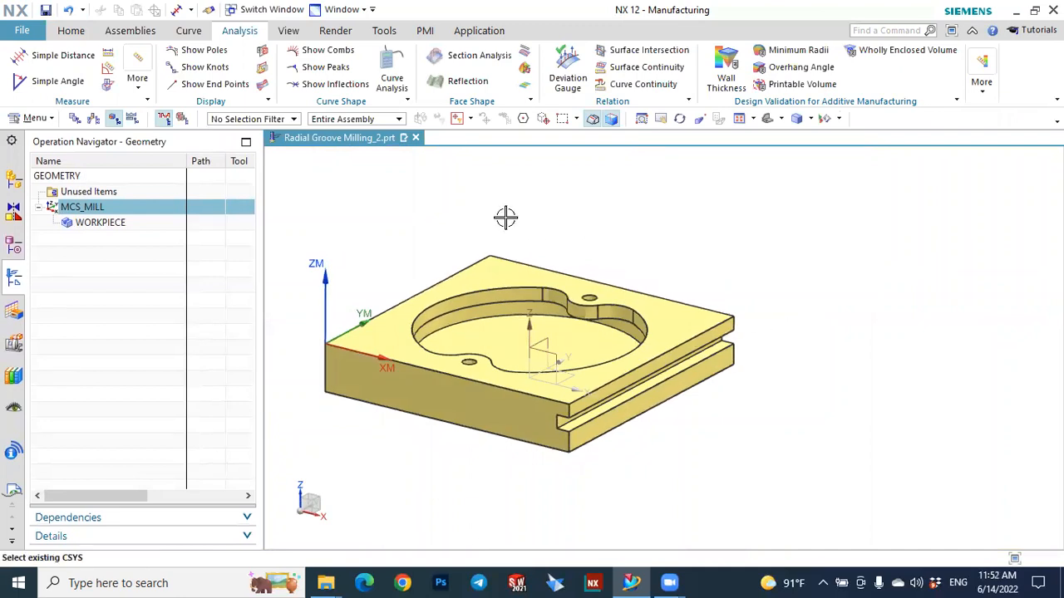
- Create a mill_planar tool of the MILL subtype named MILL_D10 under GENERIC_MACHINE
left_click(68, 32)
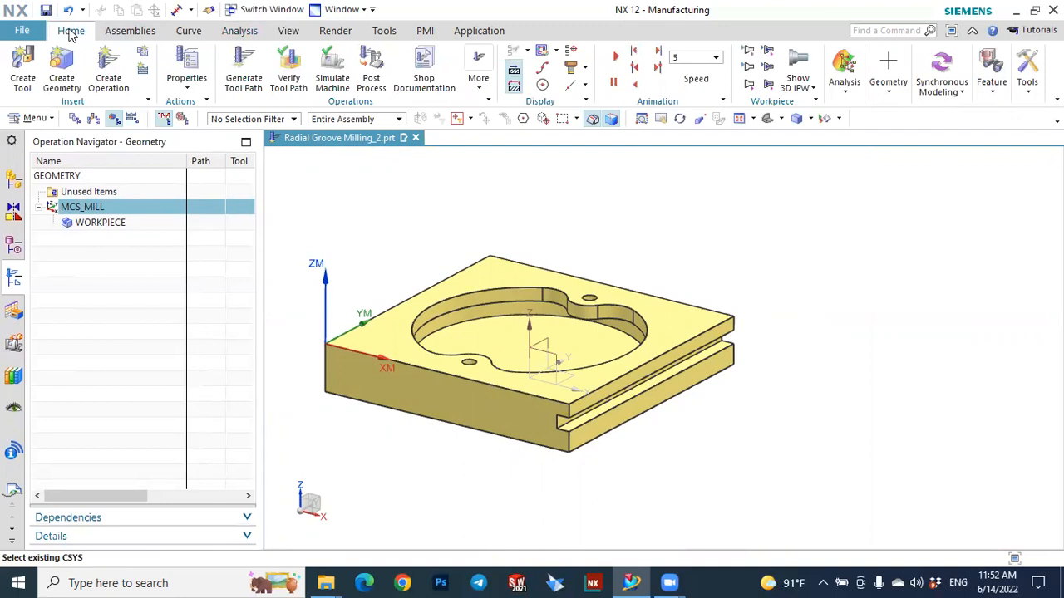
left_click(27, 71)
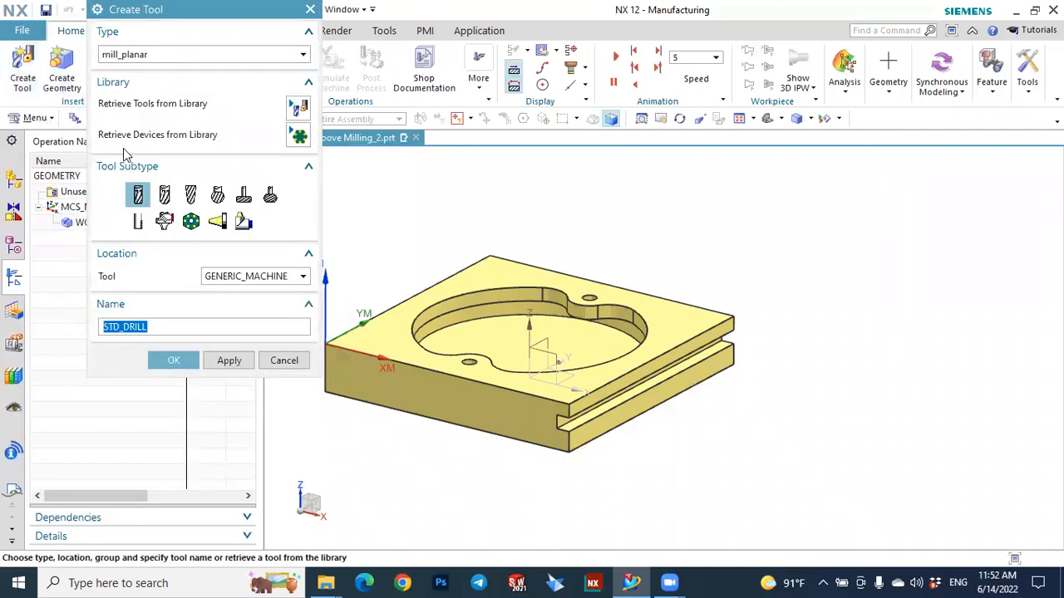
left_click(137, 54)
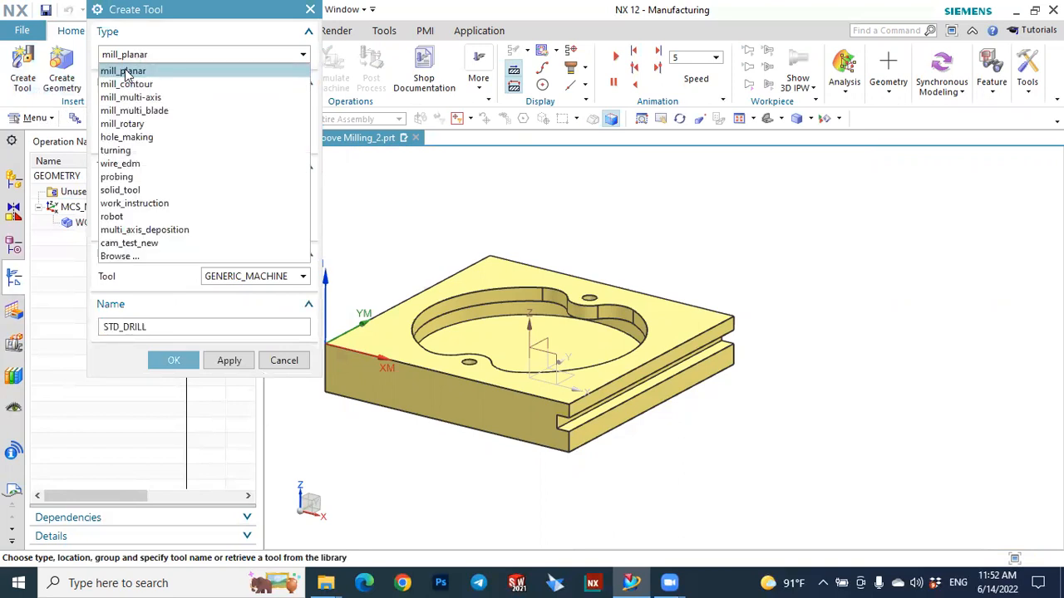
left_click(125, 72)
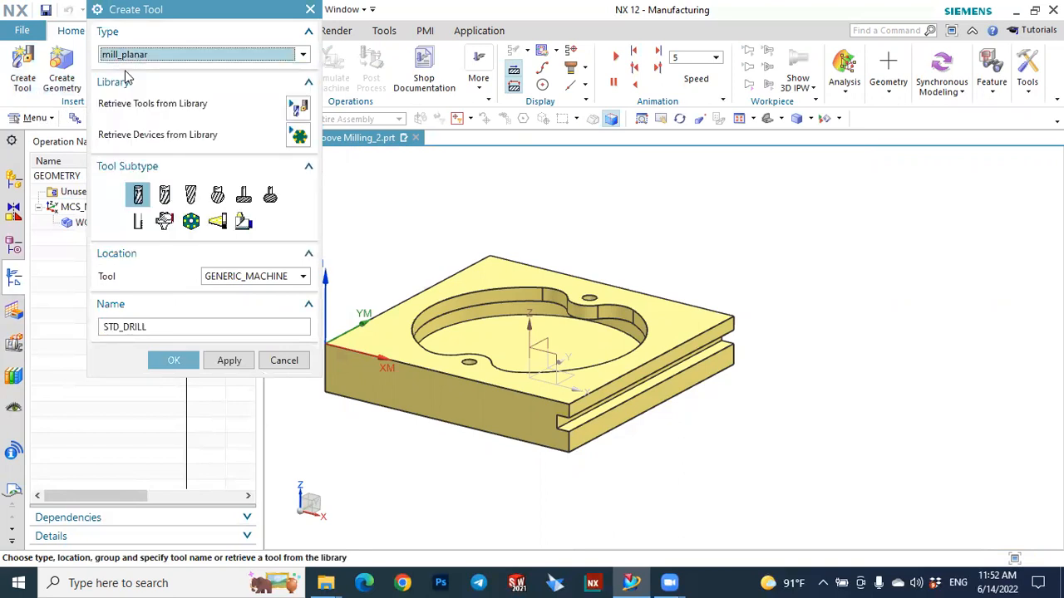
left_click(138, 197)
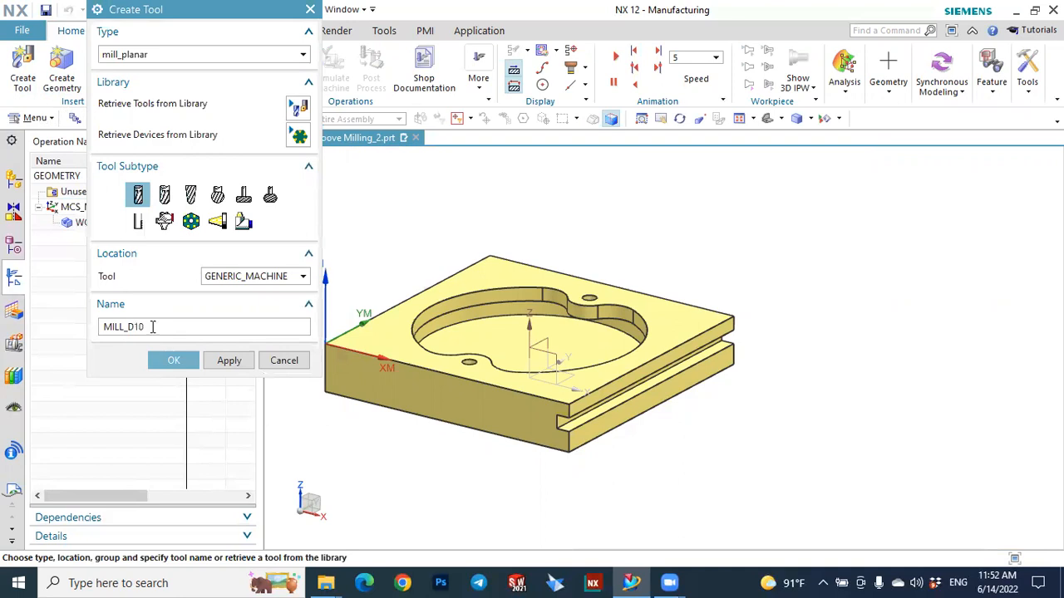
left_click(173, 360)
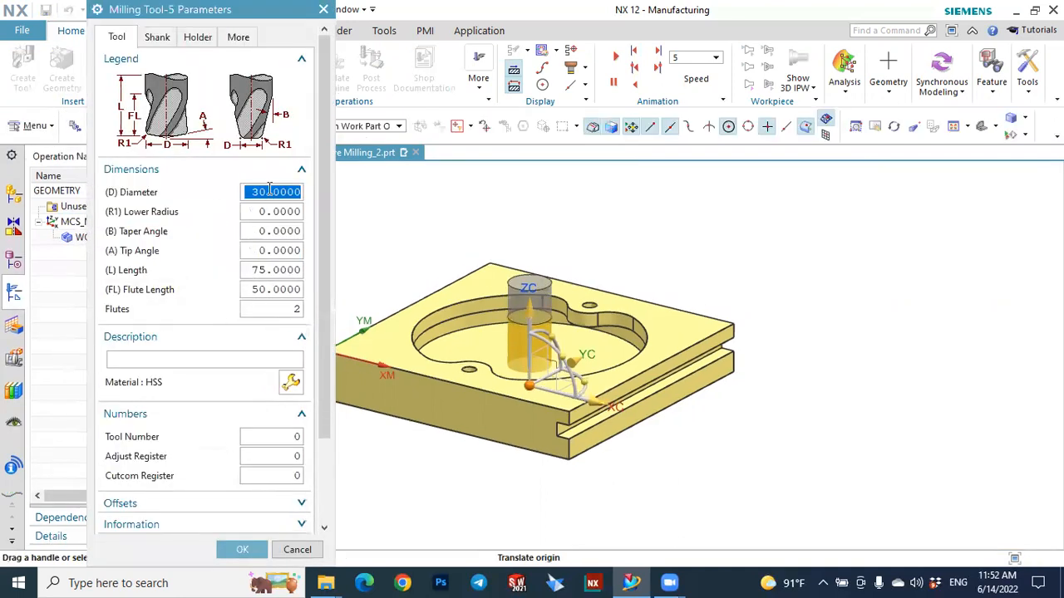
- Set the milling tool's diameter to 10 mm, check its shank and holder definitions, and accept the tool
type("10")
left_click(282, 211)
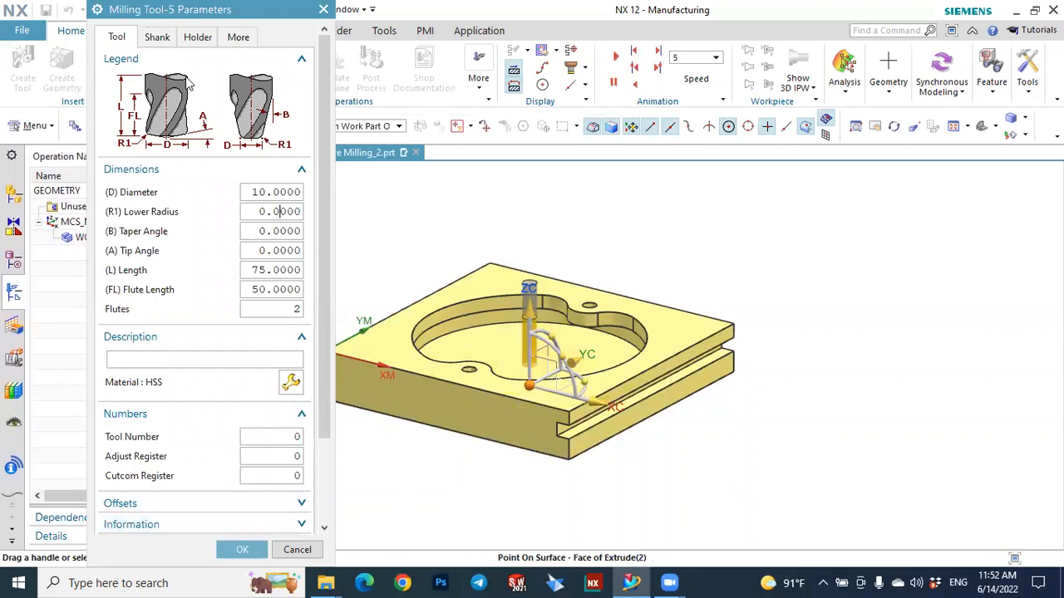
left_click(156, 38)
left_click(194, 38)
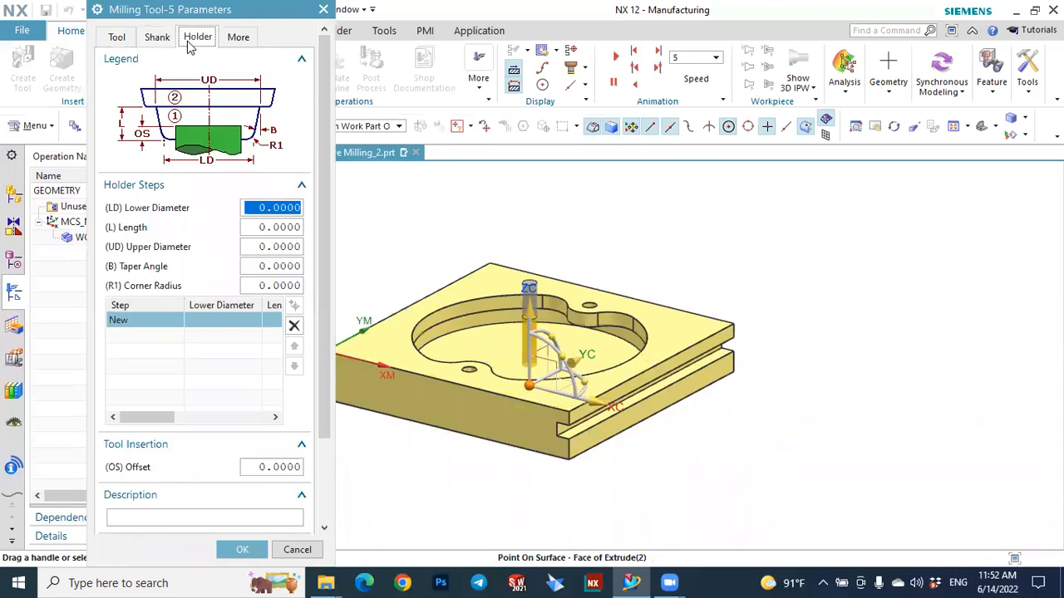
left_click(116, 37)
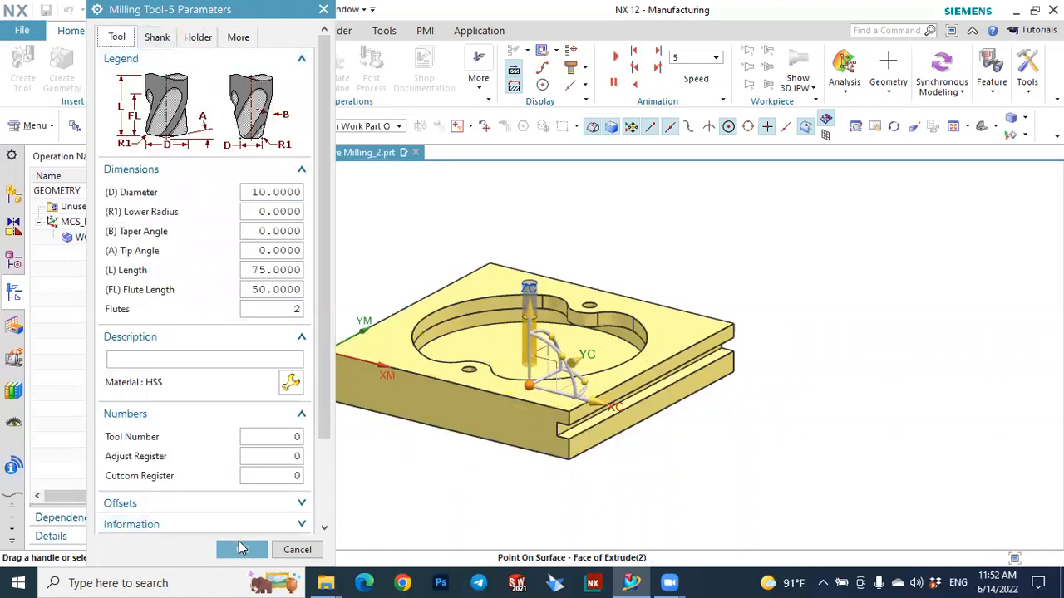
left_click(239, 550)
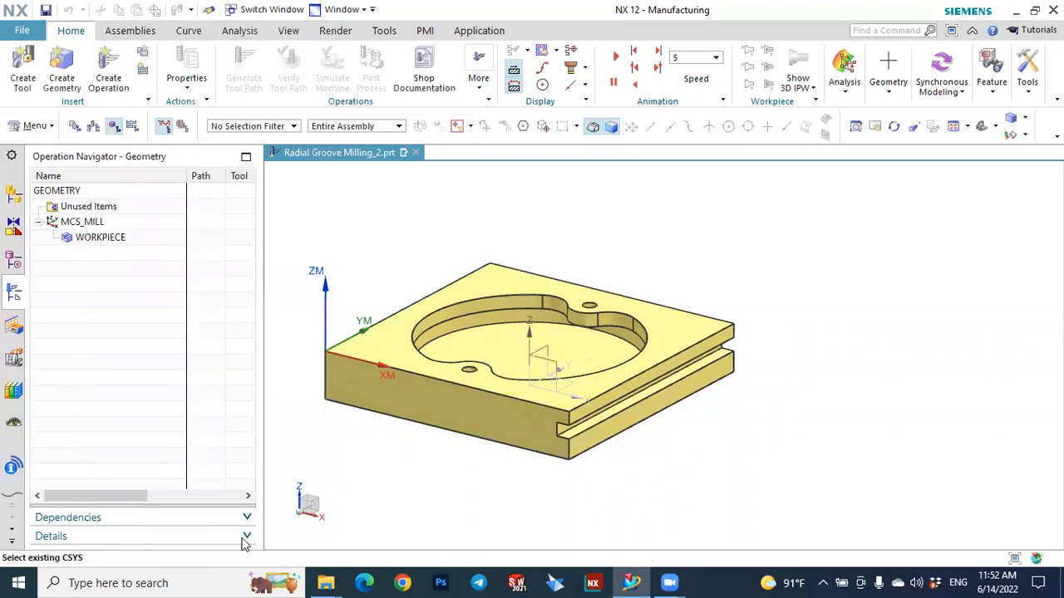
- Show the tools in Machine Tool View and create a mill_planar tool of the T_CUTTER subtype under GENERIC_MACHINE
left_click(94, 118)
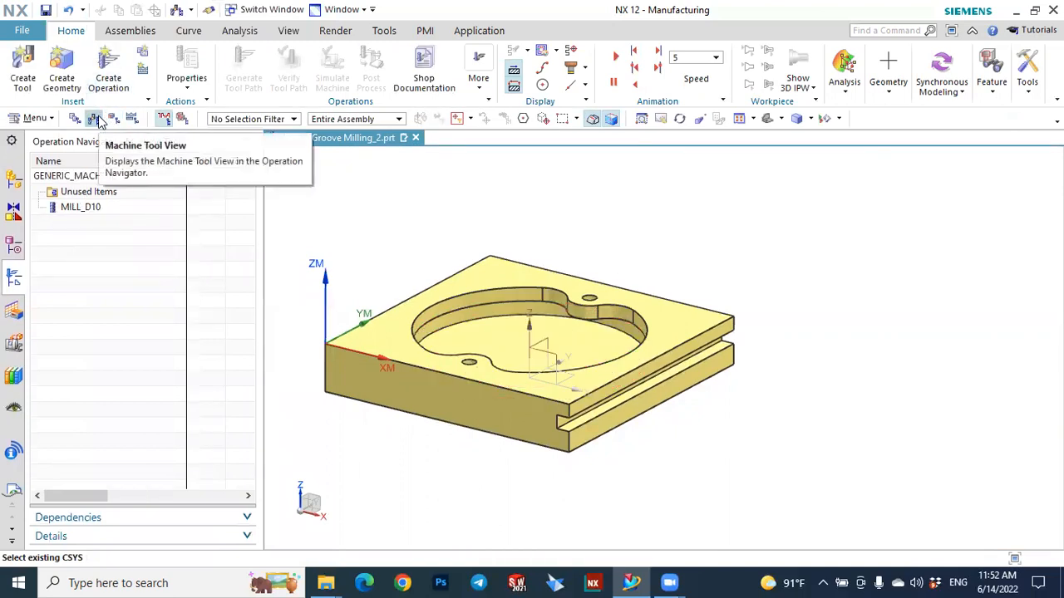
left_click(80, 209)
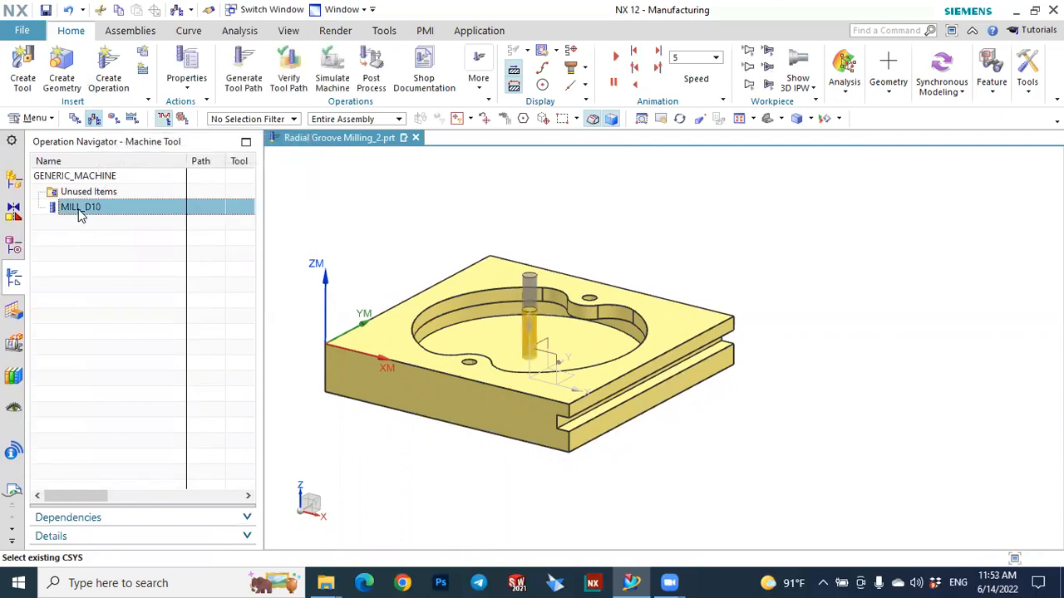
left_click(22, 70)
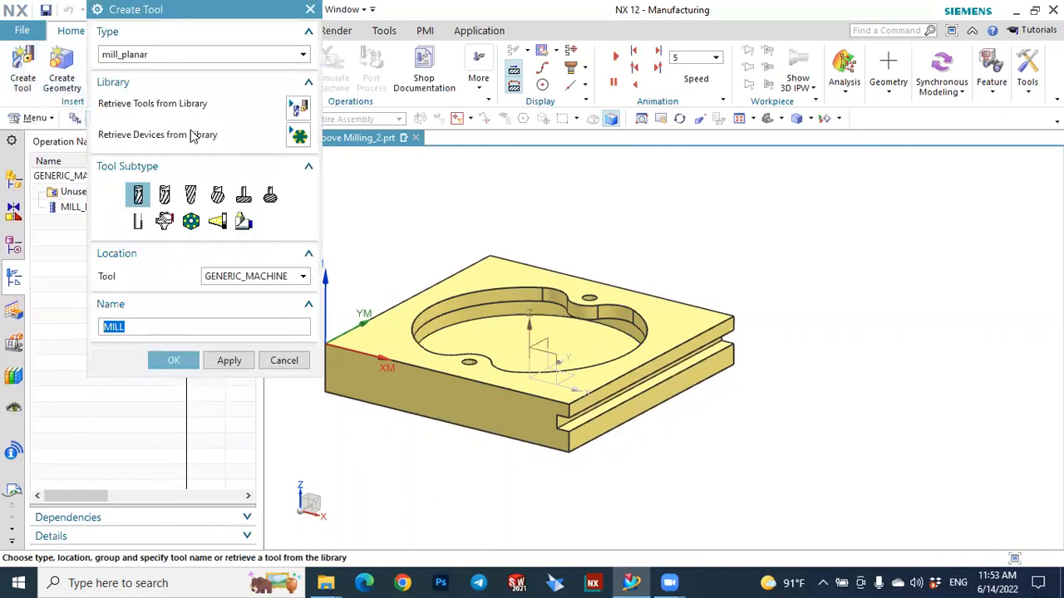
left_click(243, 196)
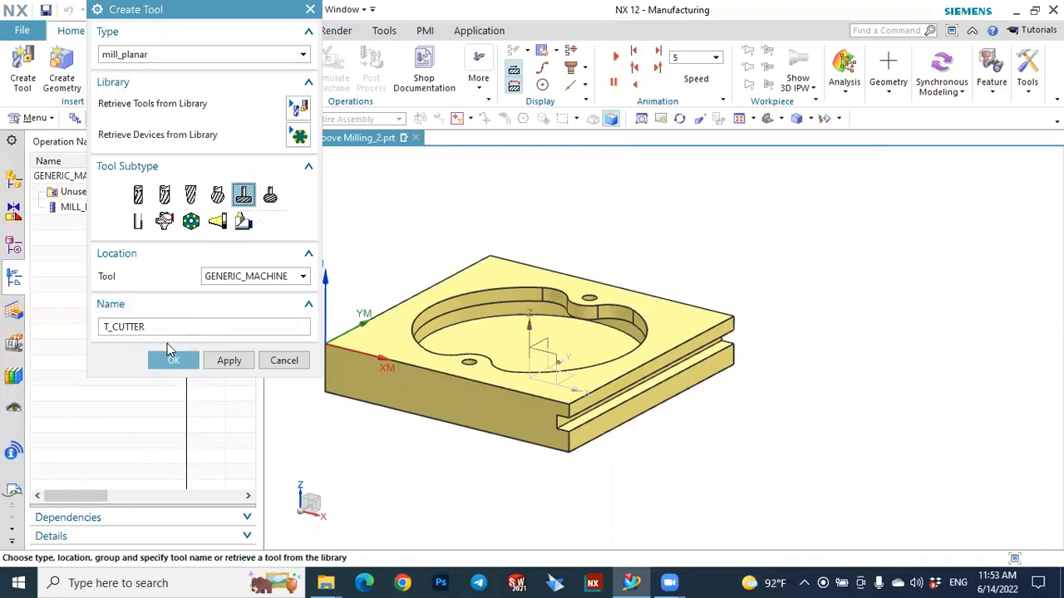
left_click(173, 360)
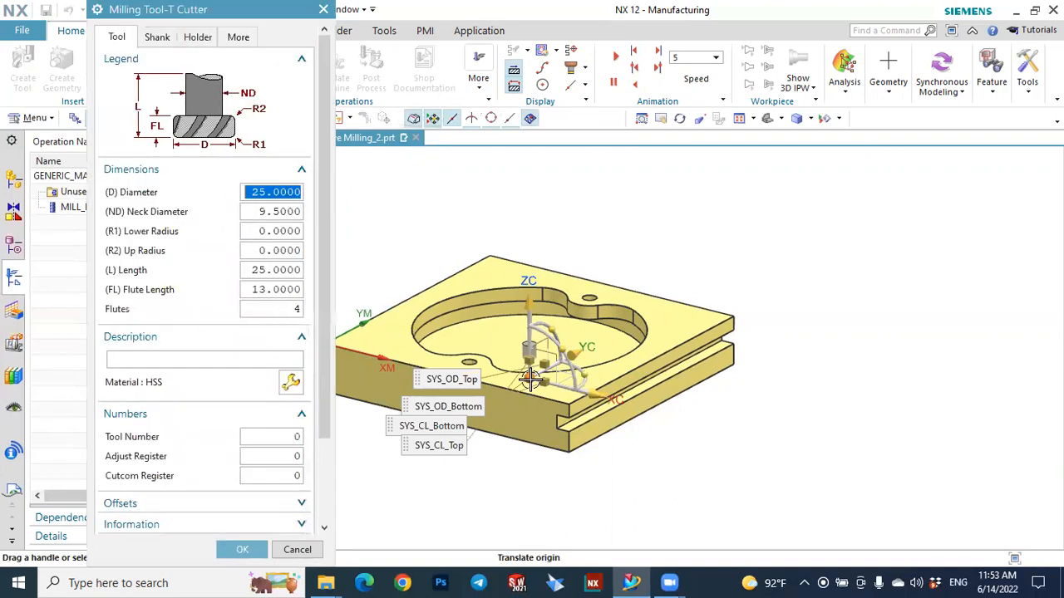
- Move the T-cutter preview above the plate and set the cutter's flute length to 10 mm
left_click_drag(540, 292, 572, 212)
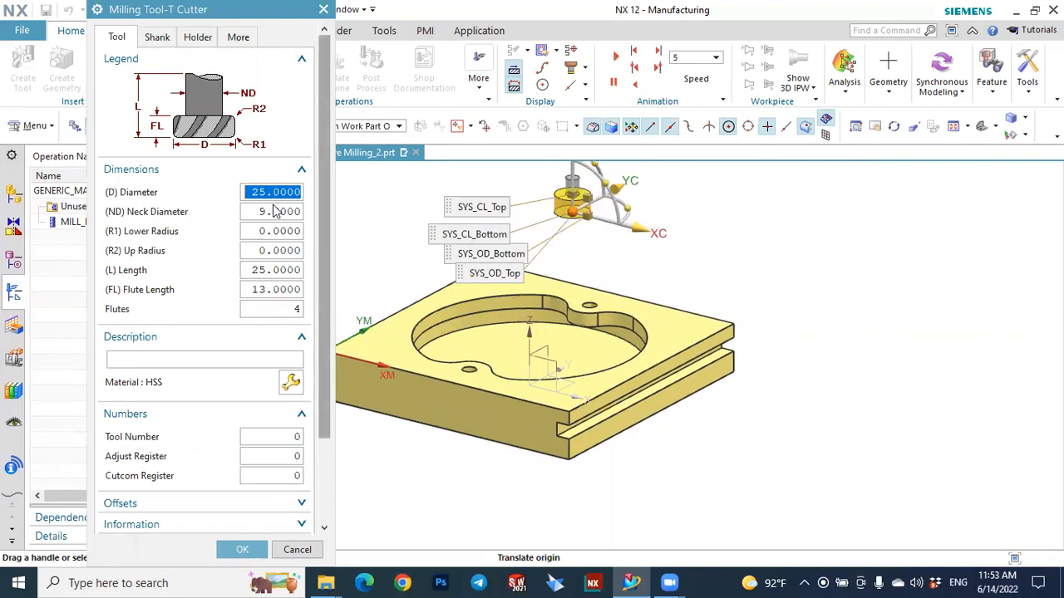
left_click(274, 212)
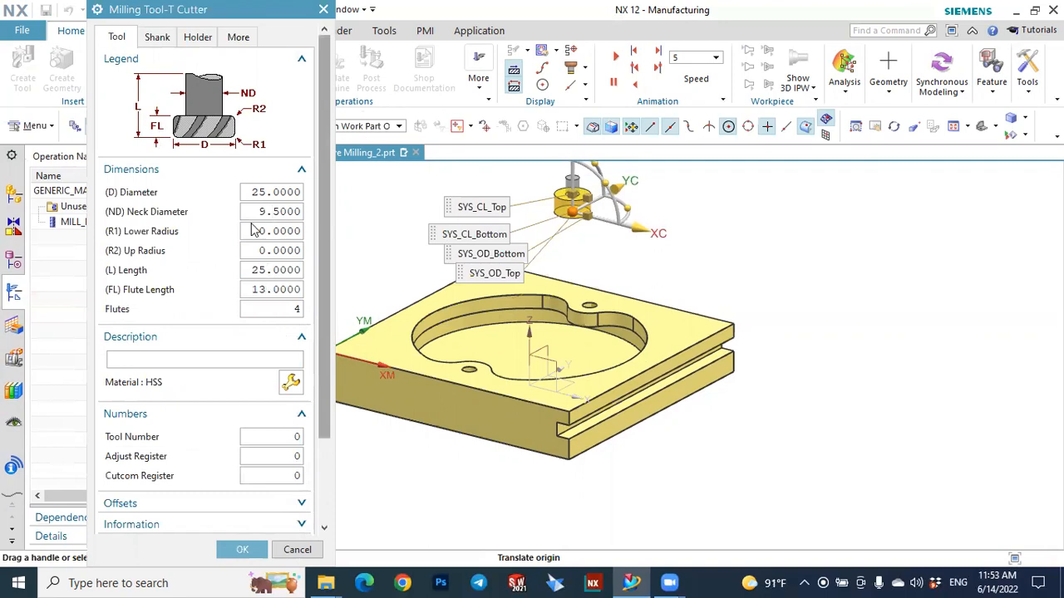
left_click_drag(256, 288, 344, 291)
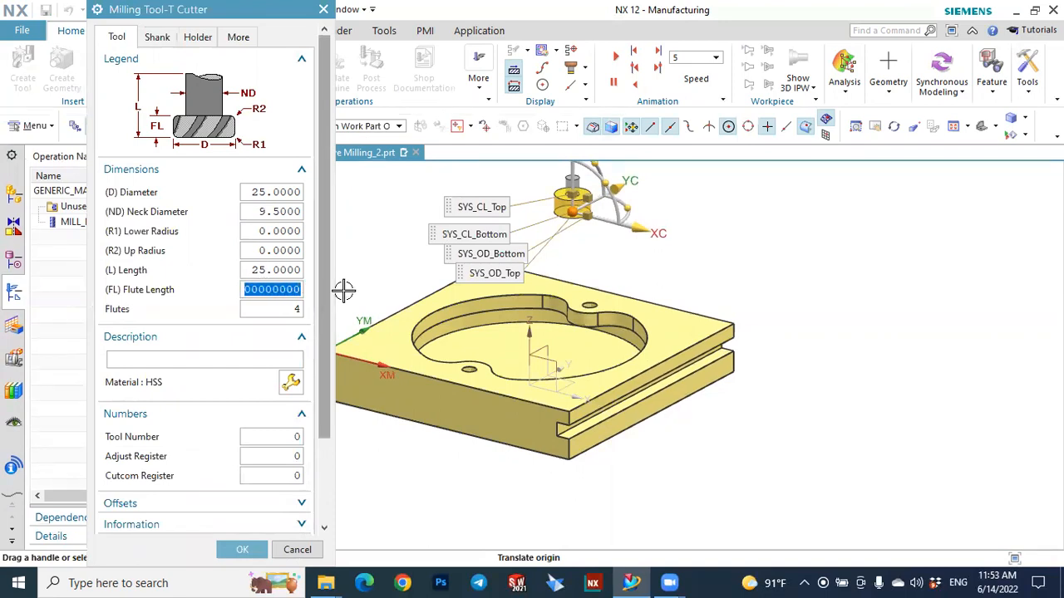
type("10")
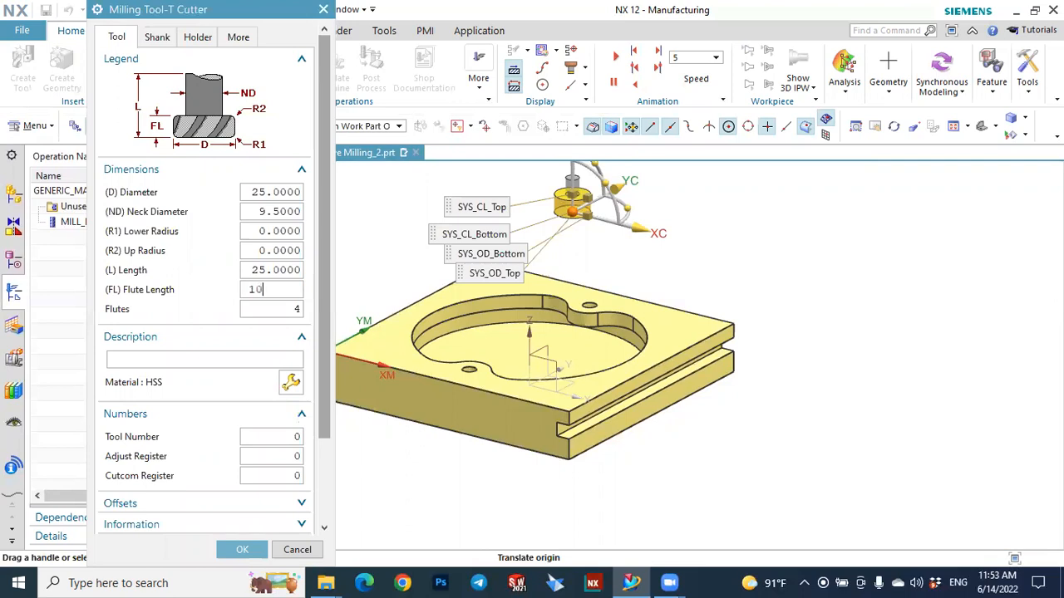
left_click(284, 270)
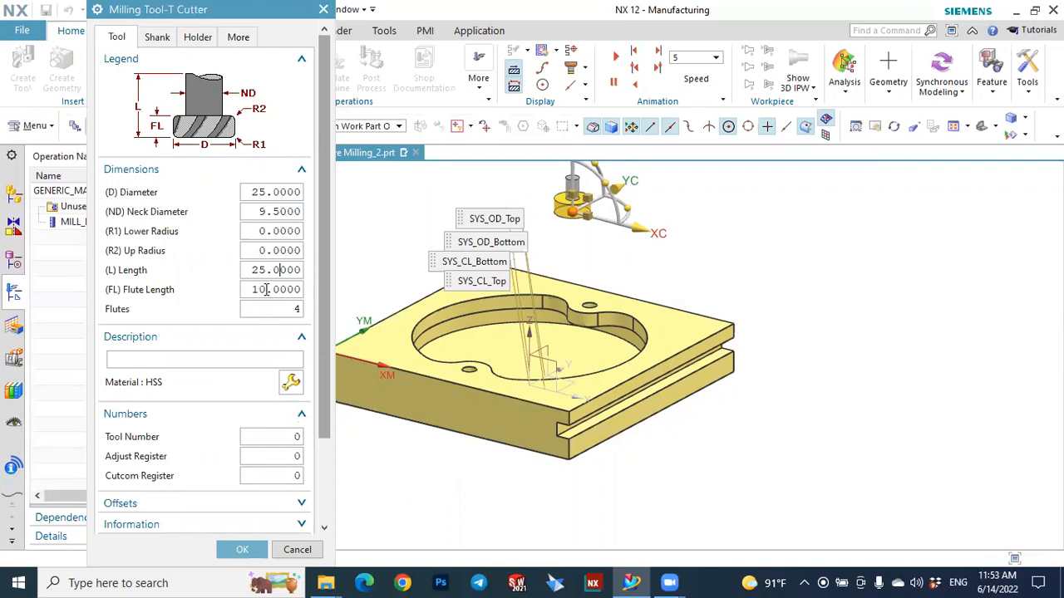
- Set the T-cutter's diameter to 50 mm
double_click(262, 192)
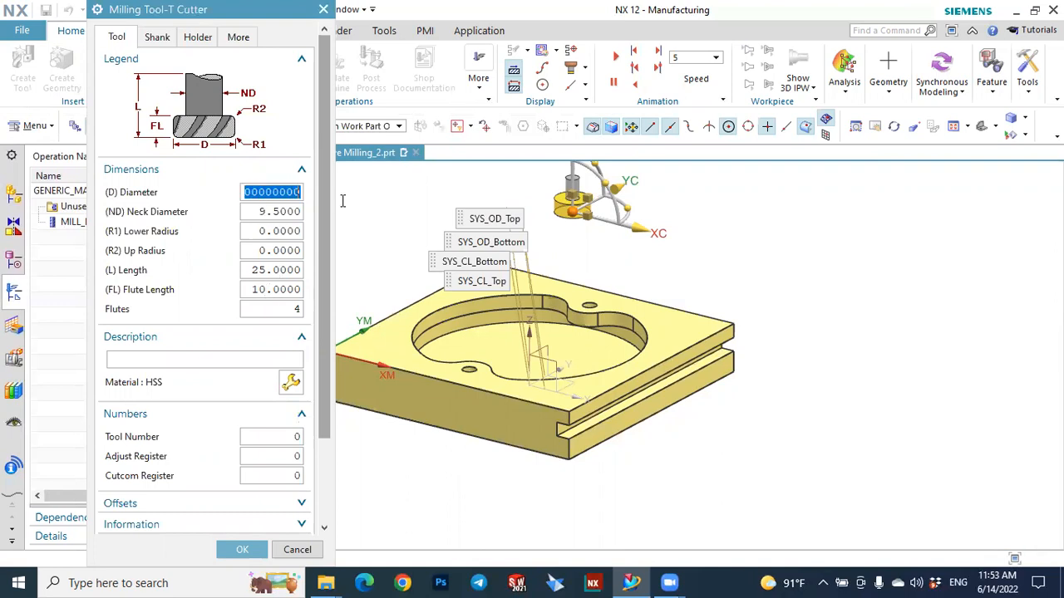
type("5")
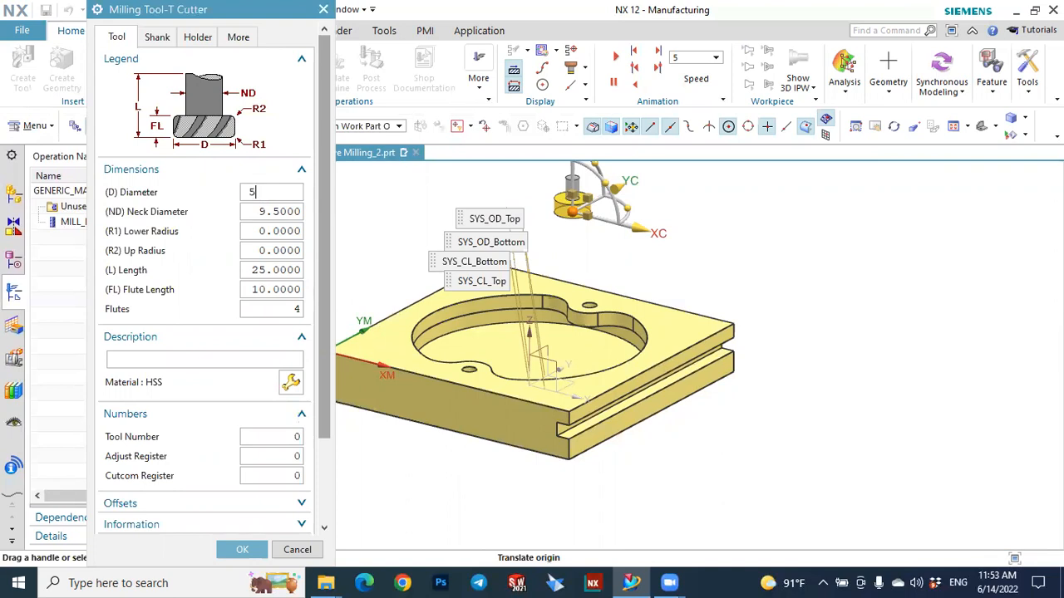
key("Return")
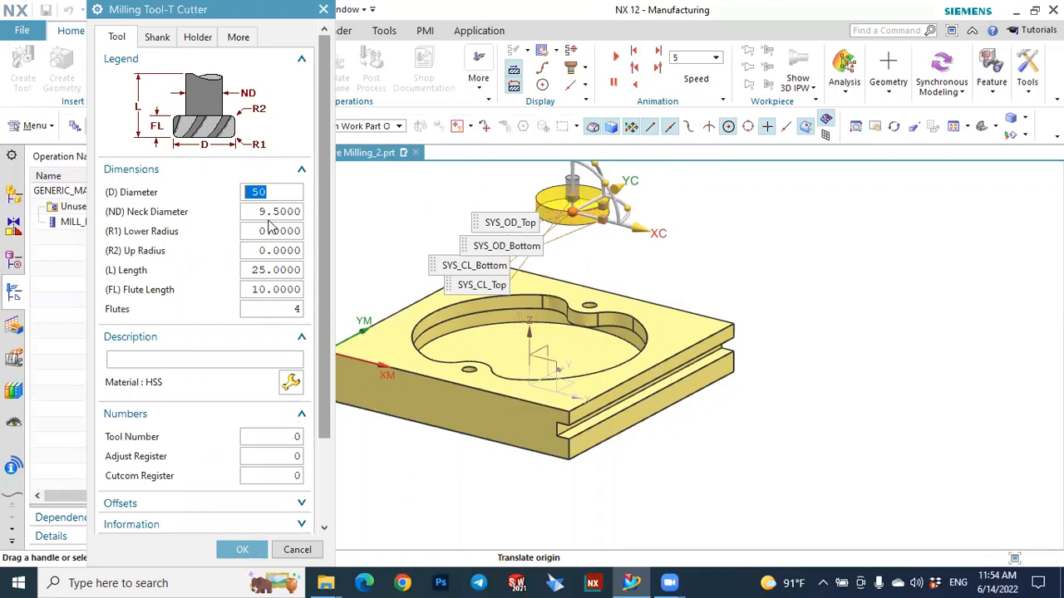
- Set the T-cutter's overall length to 60 mm
left_click(273, 270)
left_click_drag(255, 270, 374, 288)
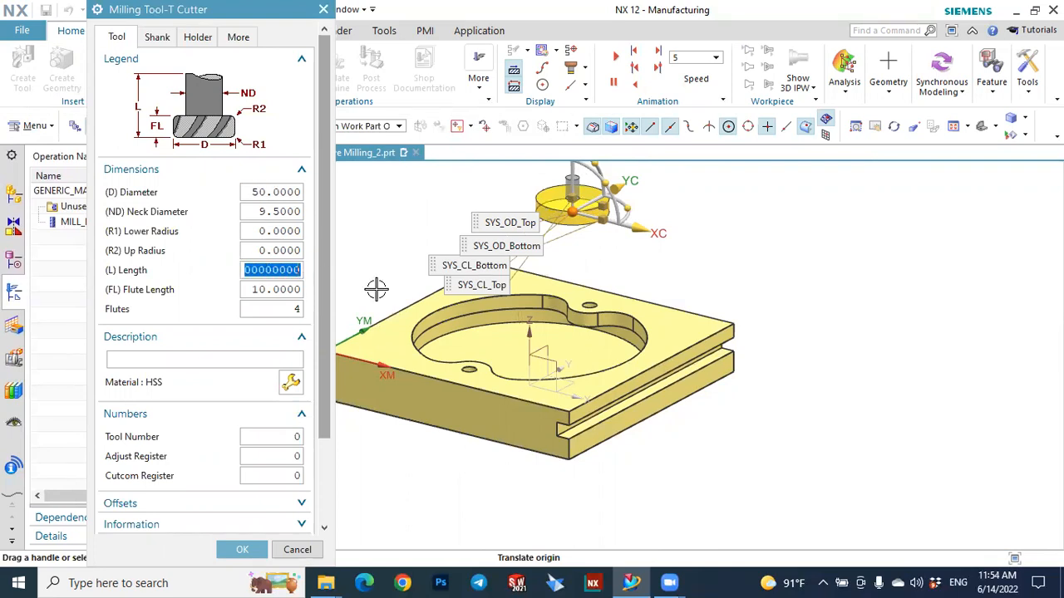
type("60")
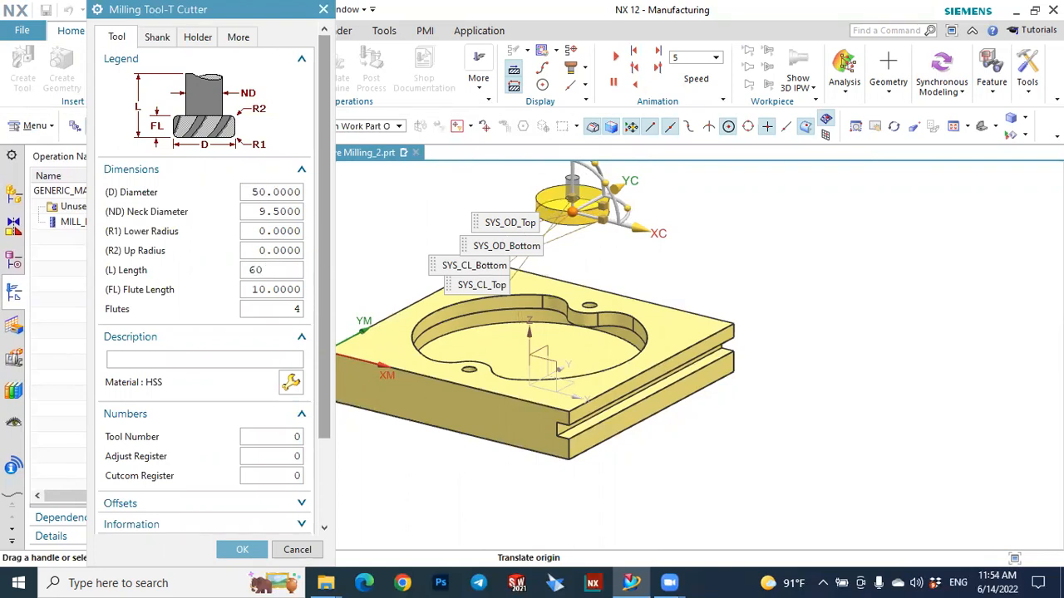
key("Return")
- Set the T-cutter's overall length to 100 mm and accept the tool
scroll(660, 285, "down", 3)
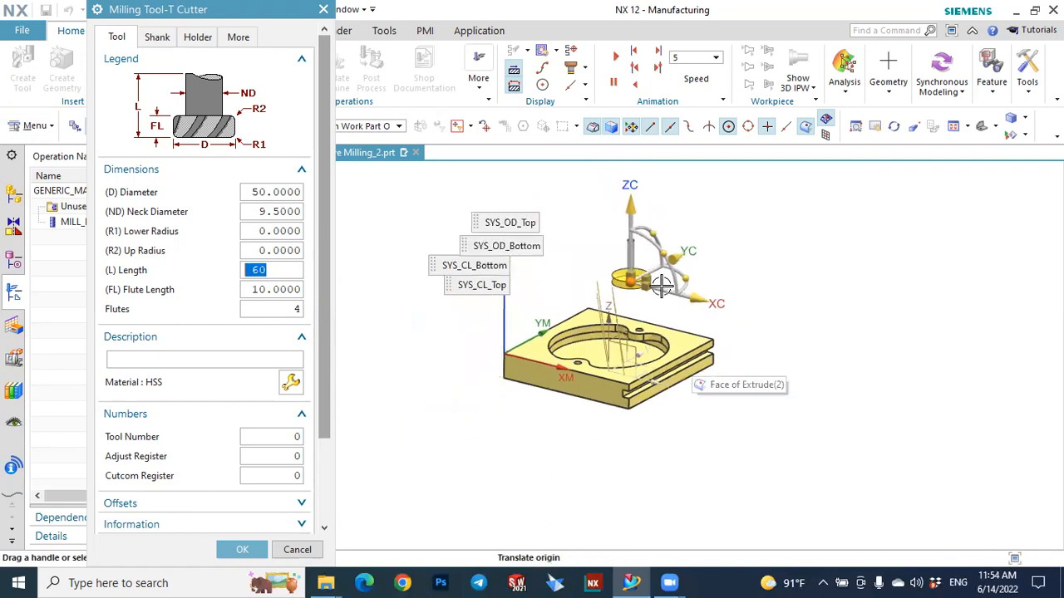
scroll(660, 282, "up", 4)
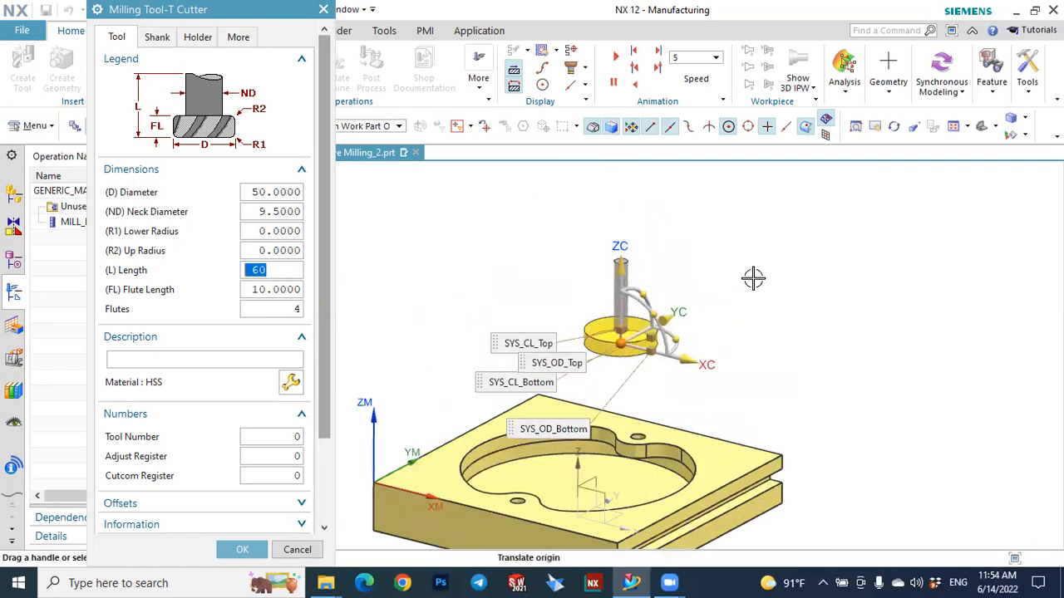
scroll(753, 279, "up", 2)
scroll(713, 524, "up", 2)
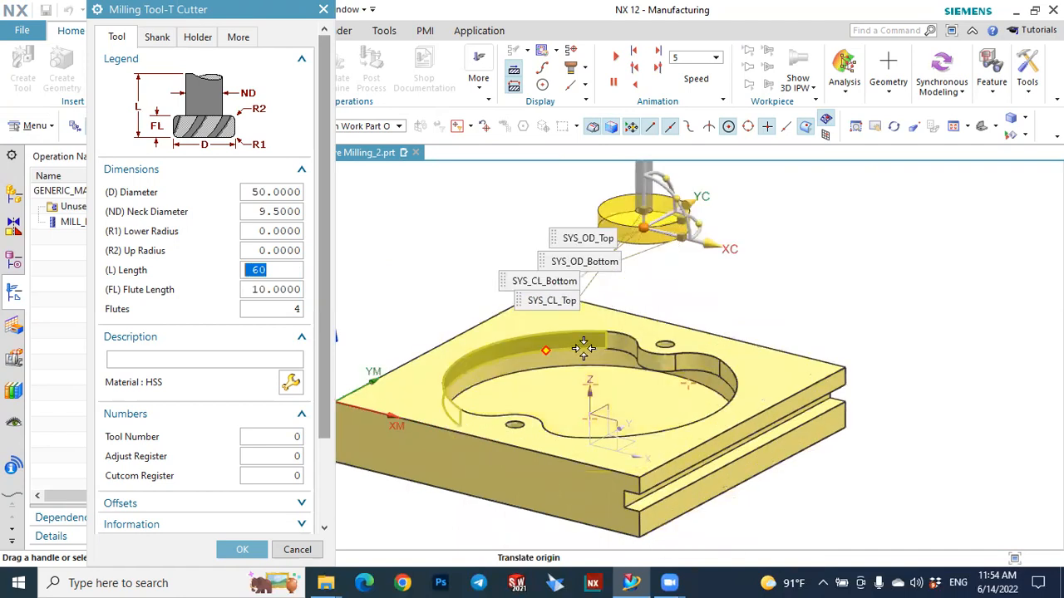
scroll(665, 249, "down", 2)
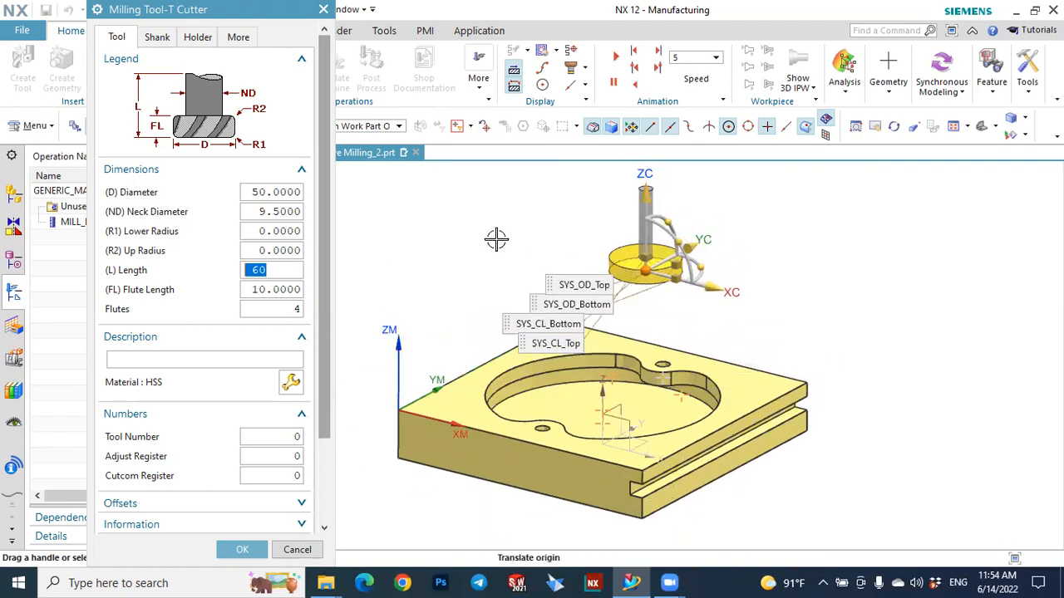
type("100")
key("Return")
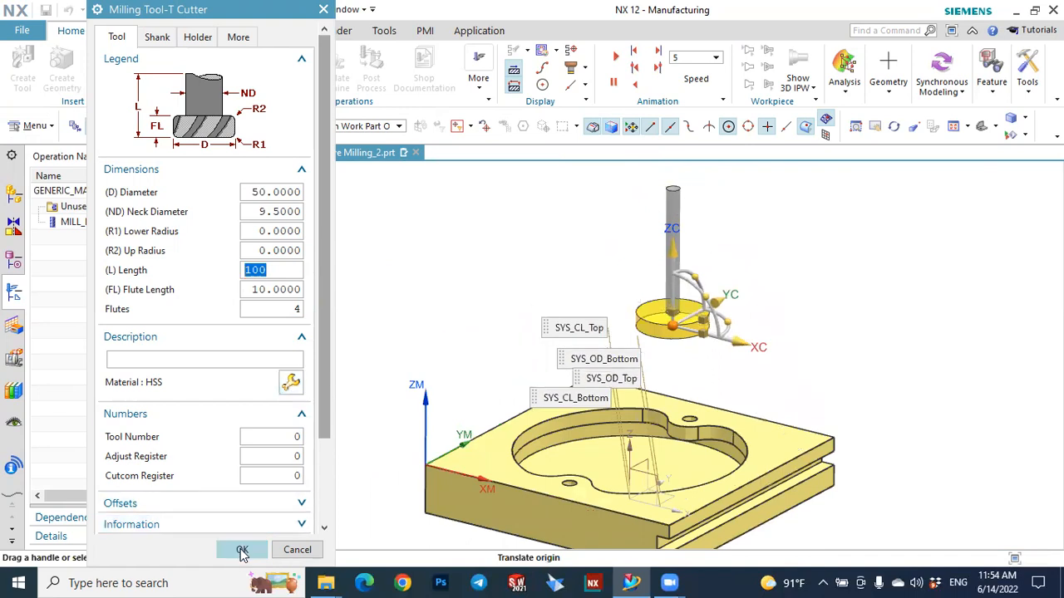
left_click(242, 551)
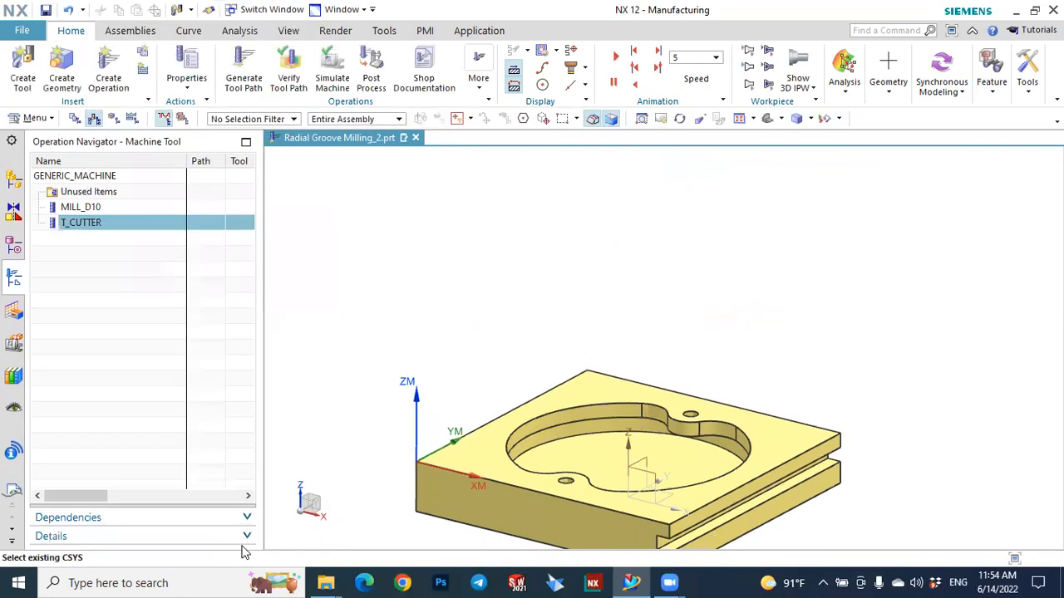
- Preview the MILL_D10 and T_CUTTER tools one after the other on the plate to compare them
left_click(86, 208)
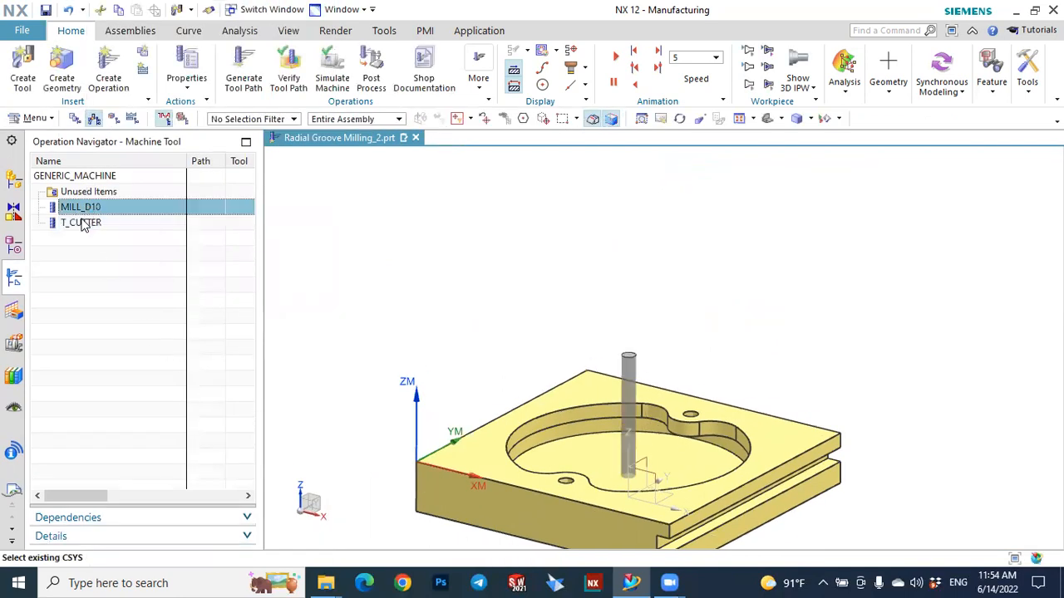
left_click(83, 223)
left_click(84, 211)
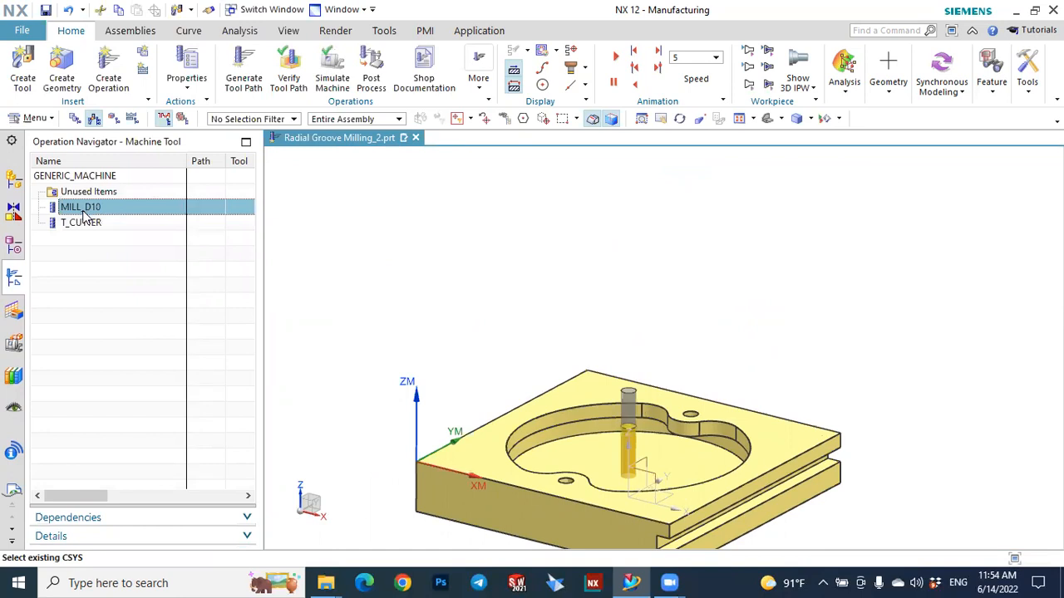
left_click(154, 282)
scroll(593, 337, "down", 2)
scroll(765, 438, "up", 2)
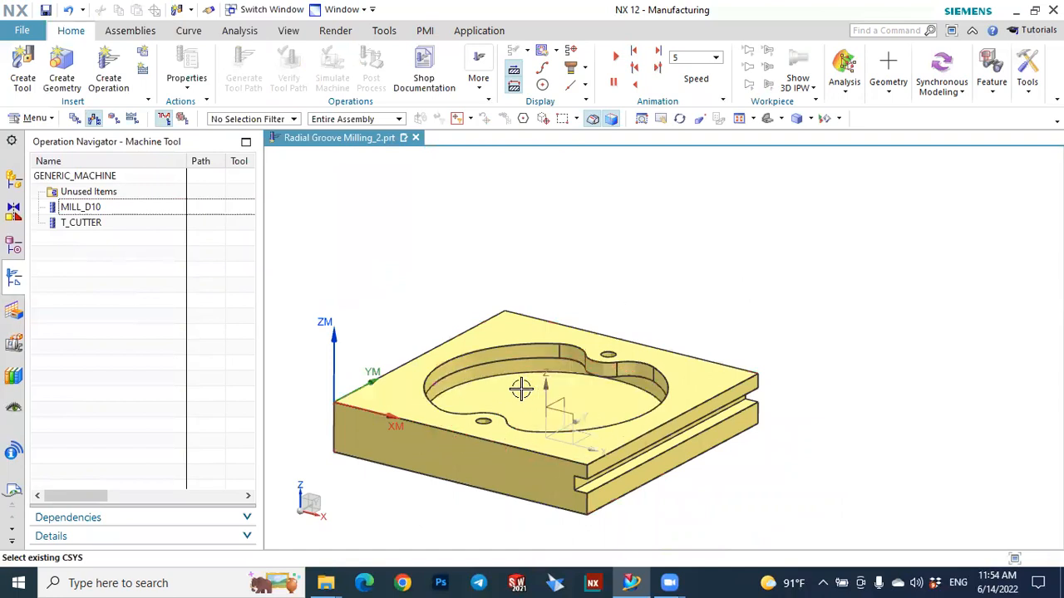
- Start a new mill_planar operation with the FLOOR_WALL subtype
left_click(108, 71)
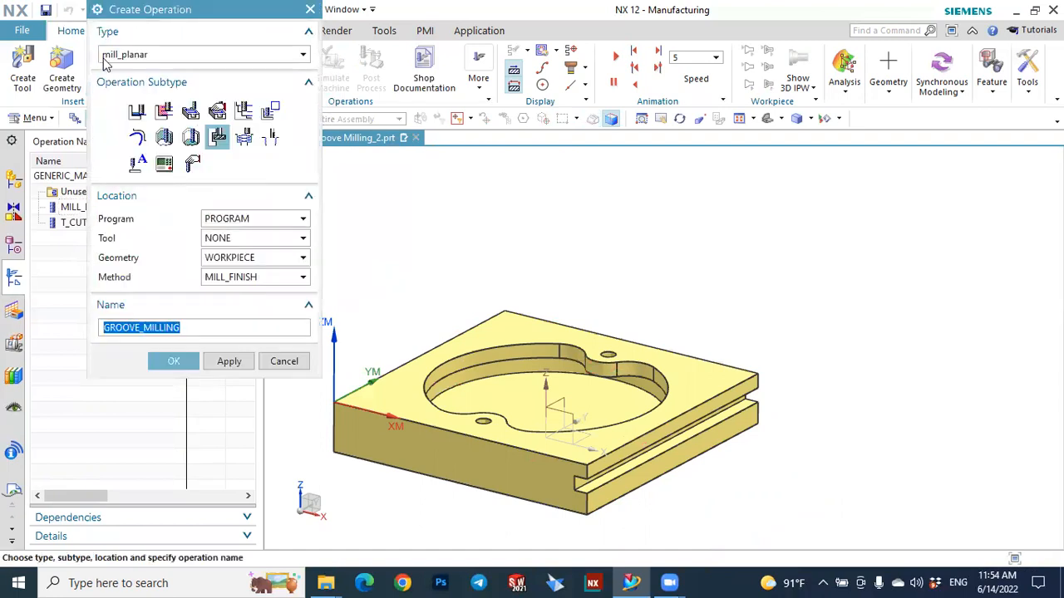
left_click(108, 57)
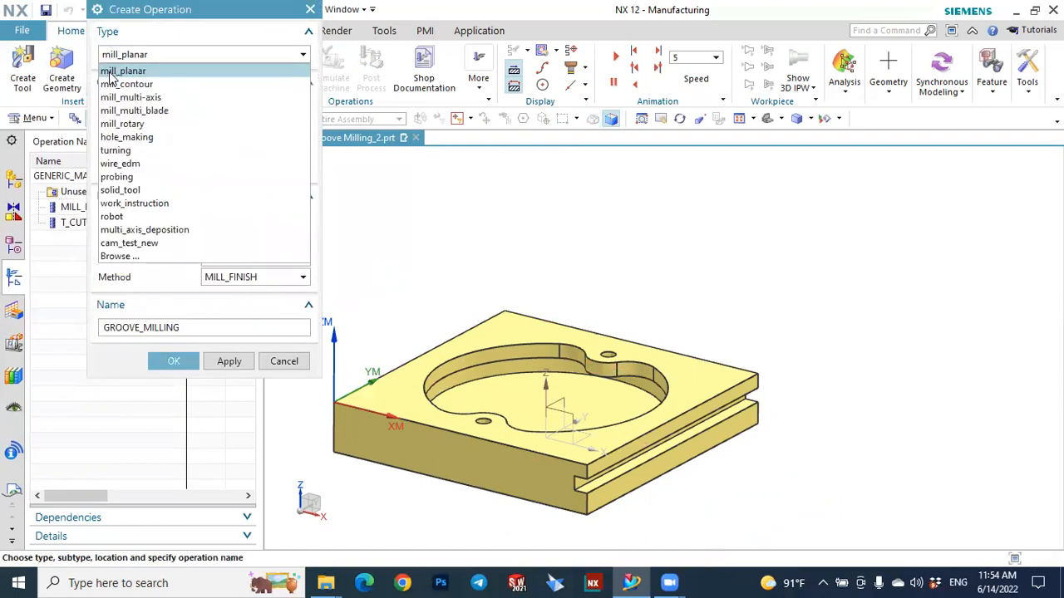
left_click(110, 74)
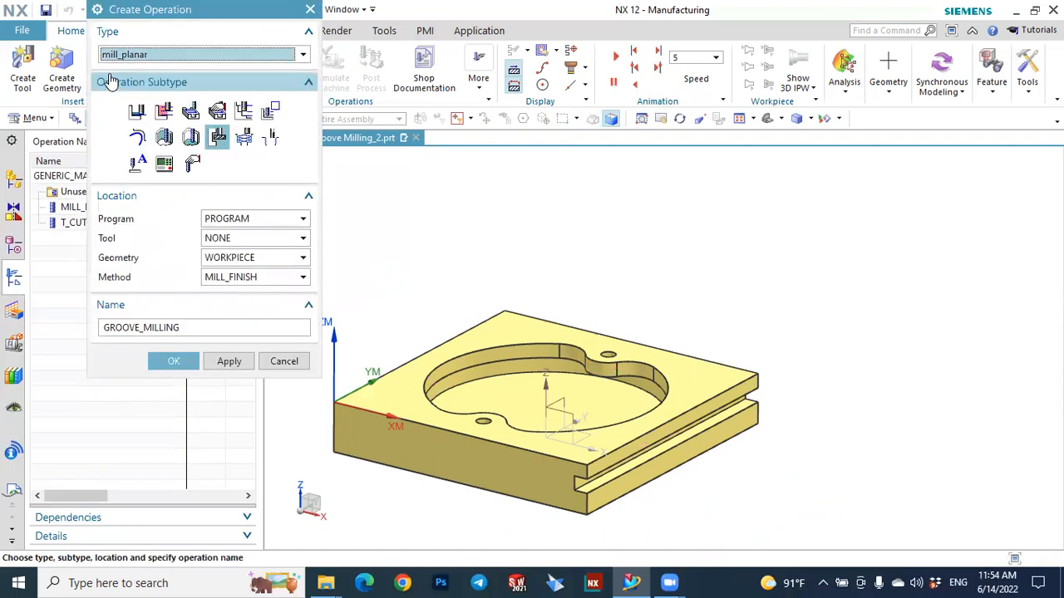
left_click(138, 113)
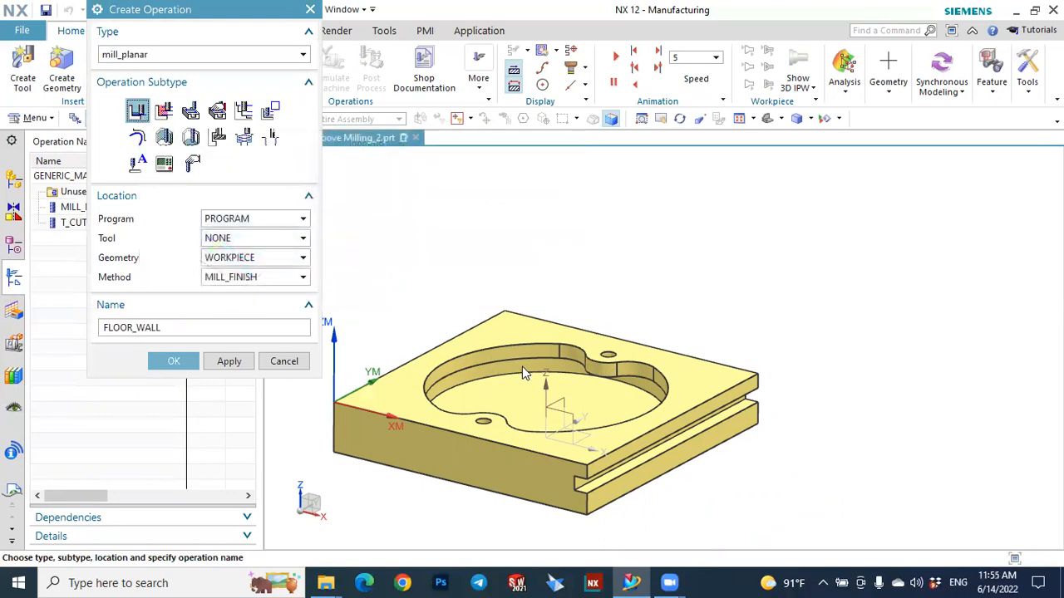
- Assign the floor-wall operation to PROGRAM, with tool MILL_D10, geometry WORKPIECE and method MILL_FINISH
left_click(240, 220)
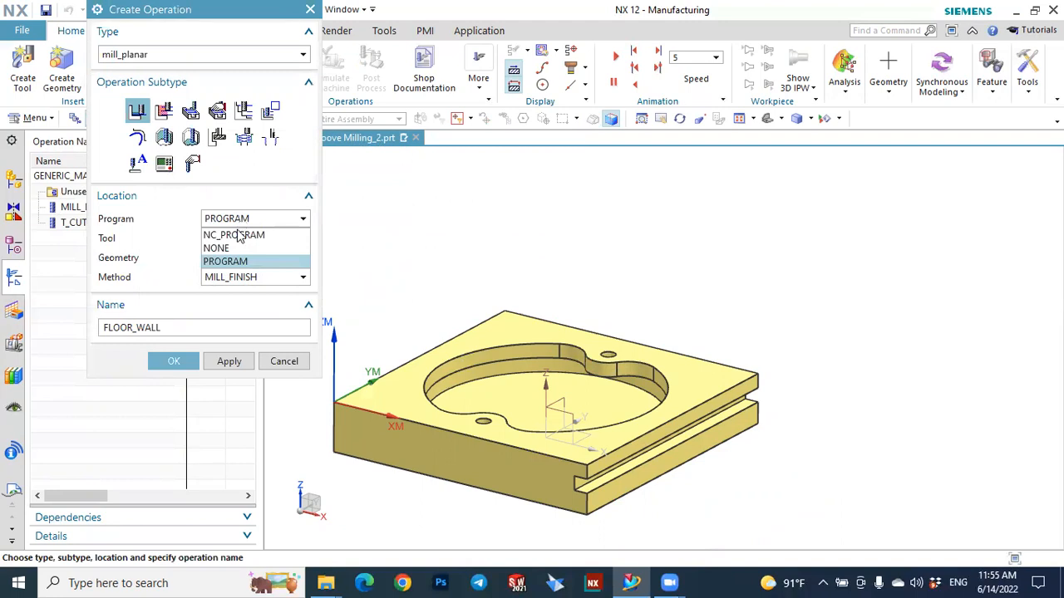
left_click(225, 262)
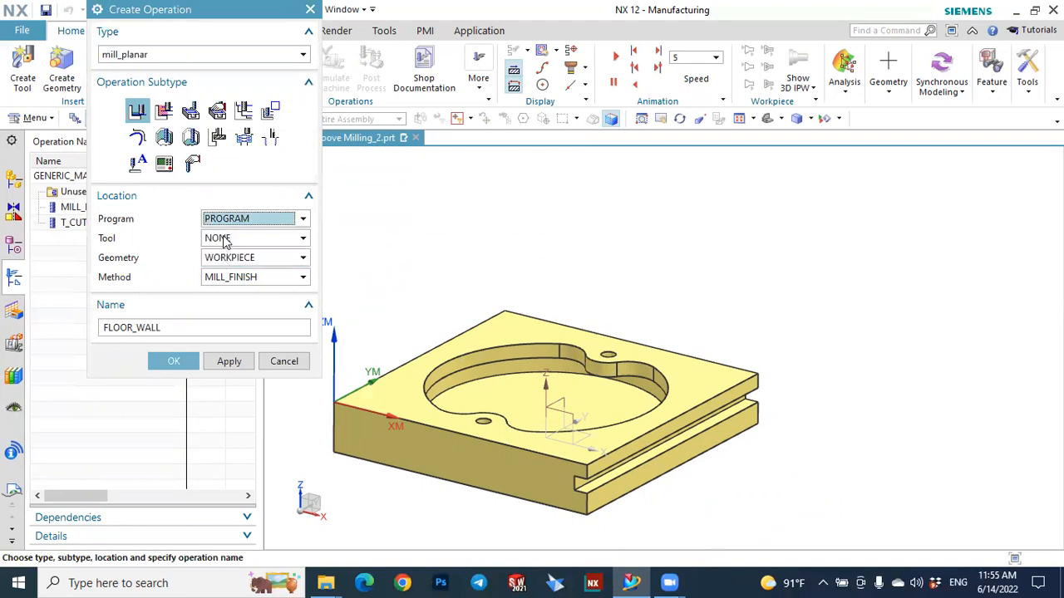
left_click(225, 240)
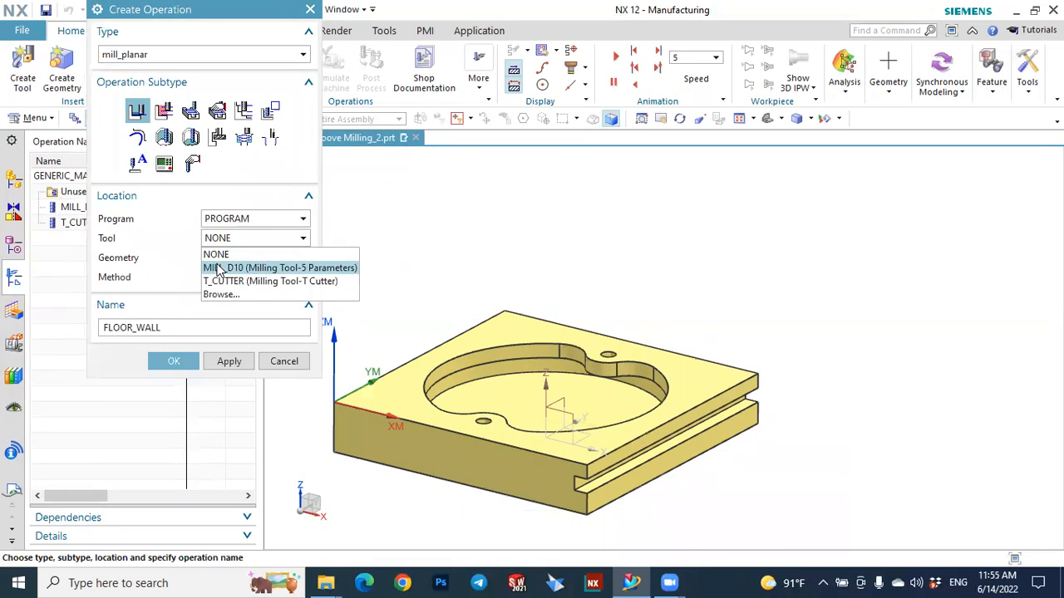
left_click(218, 267)
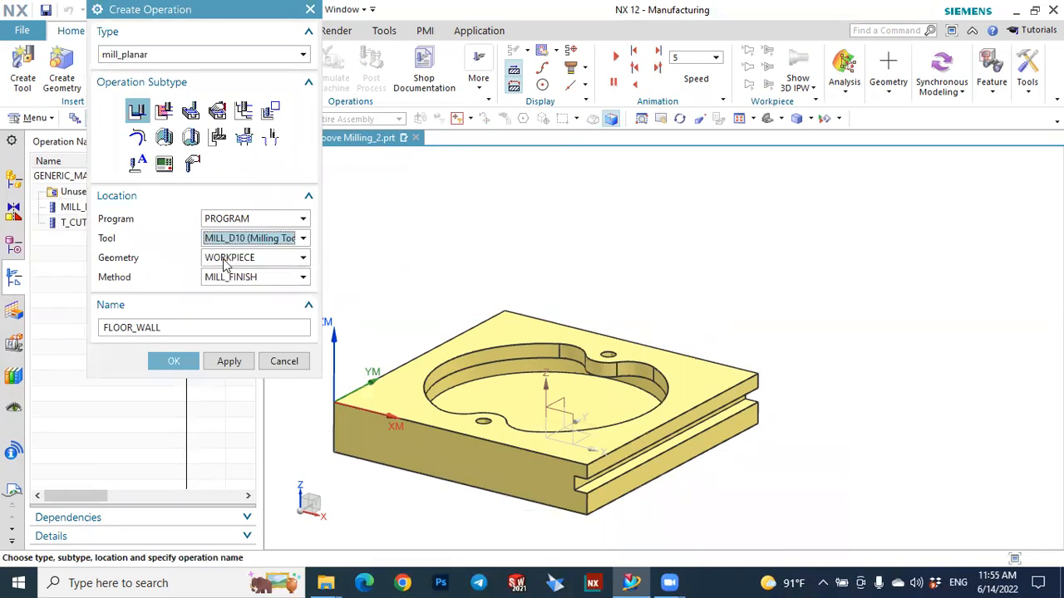
left_click(222, 261)
left_click(225, 298)
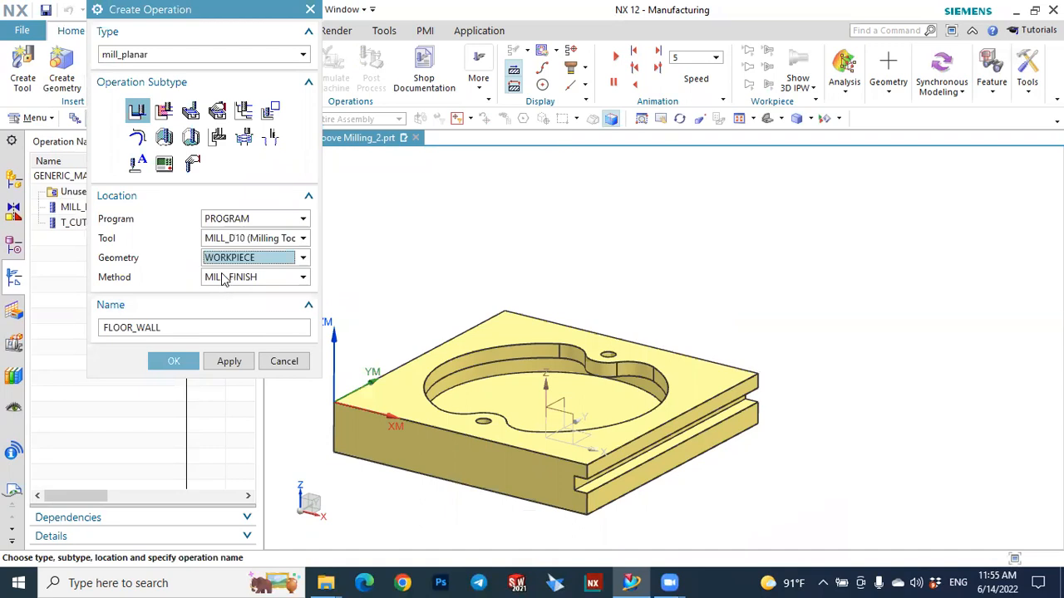
left_click(223, 280)
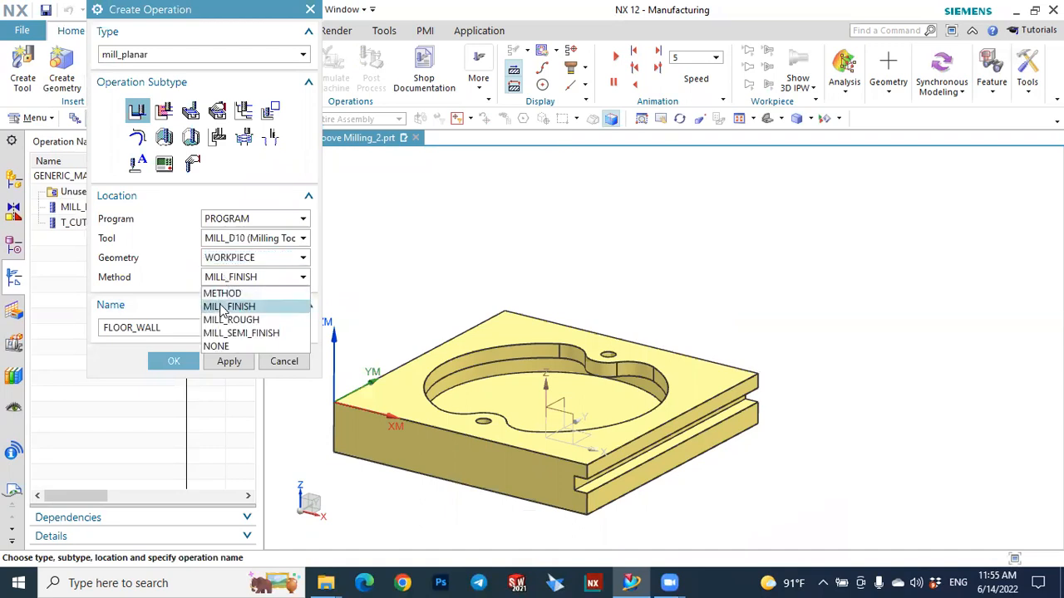
left_click(223, 307)
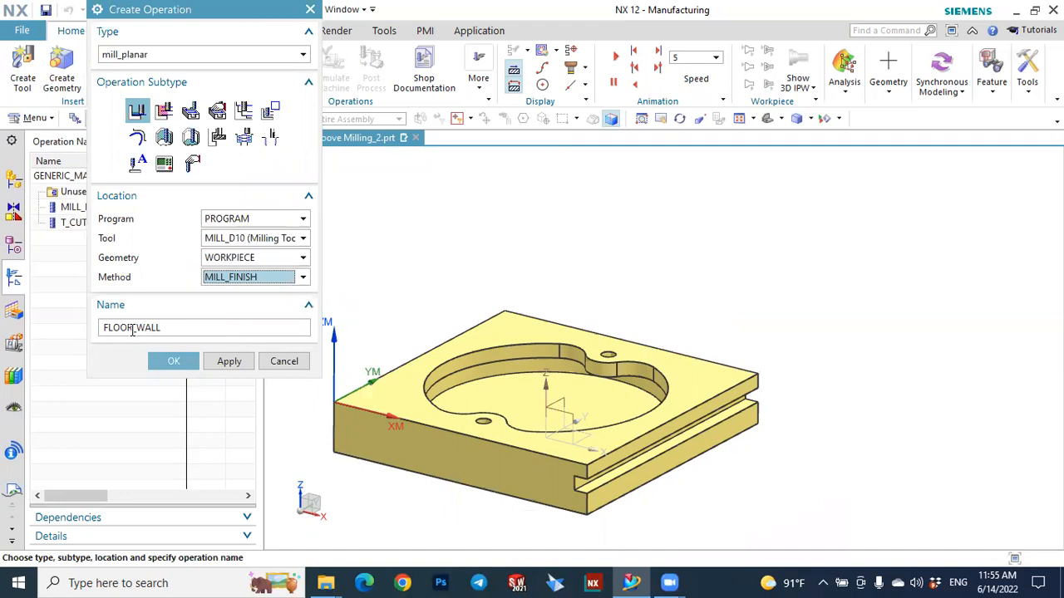
- Create the FLOOR_WALL operation, specify the pocket's floor face as the cut area floor, and display that cut area
left_click(171, 361)
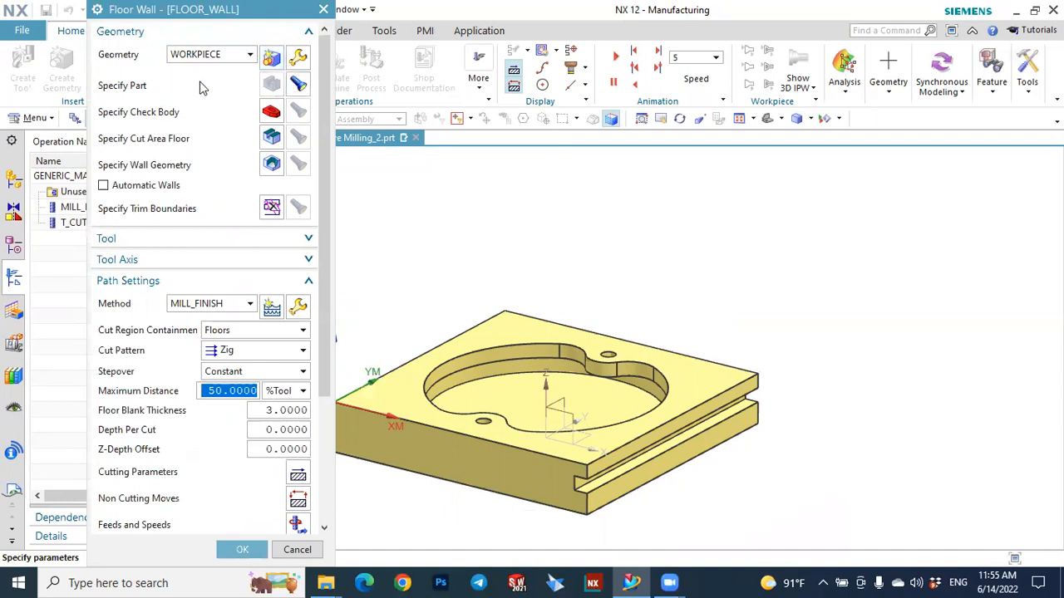
left_click(271, 139)
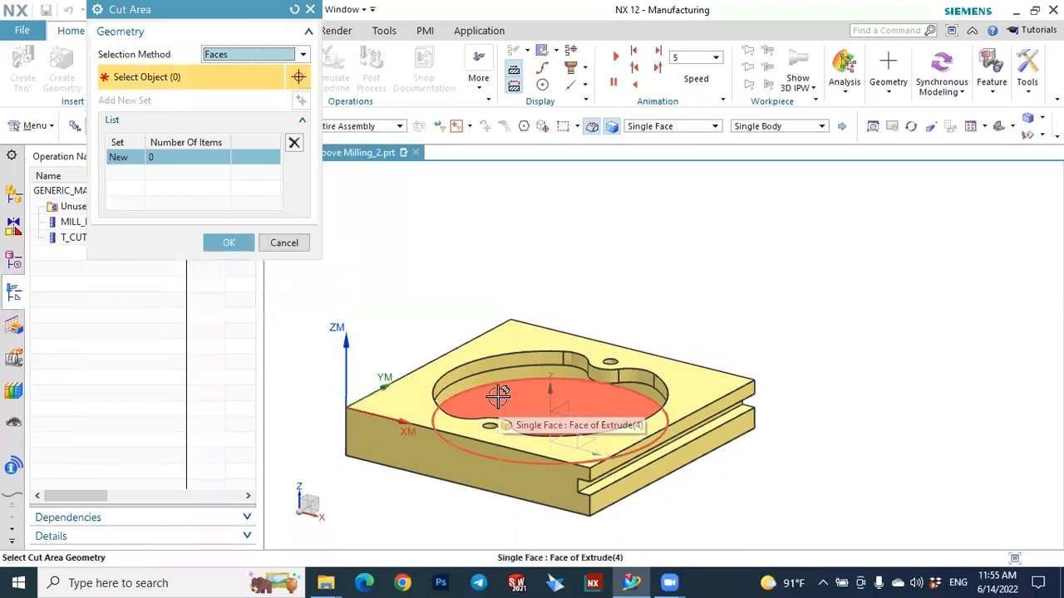
left_click(497, 397)
left_click(574, 407)
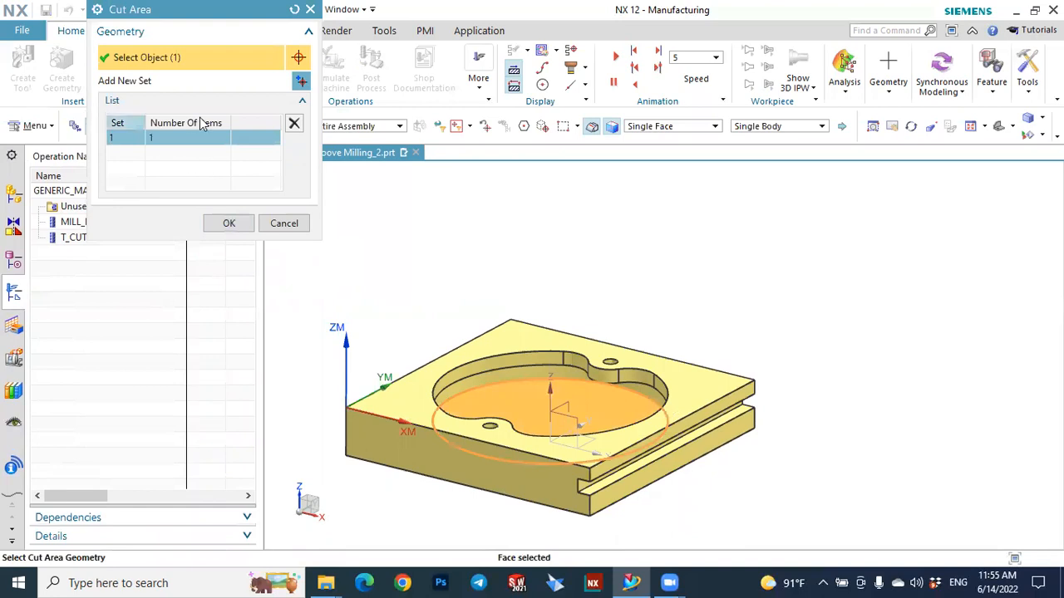
left_click(226, 222)
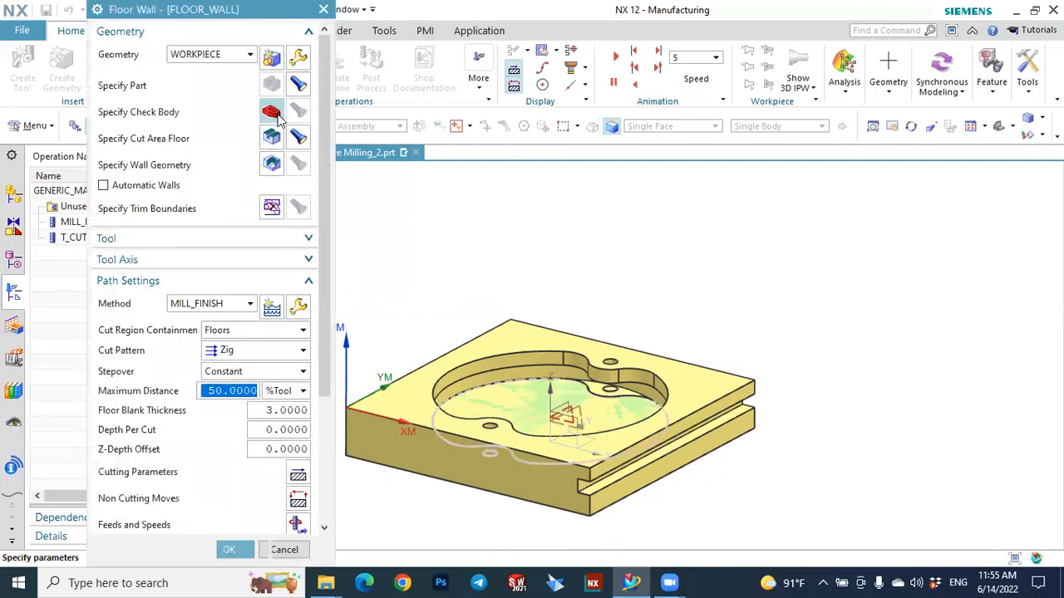
left_click(297, 137)
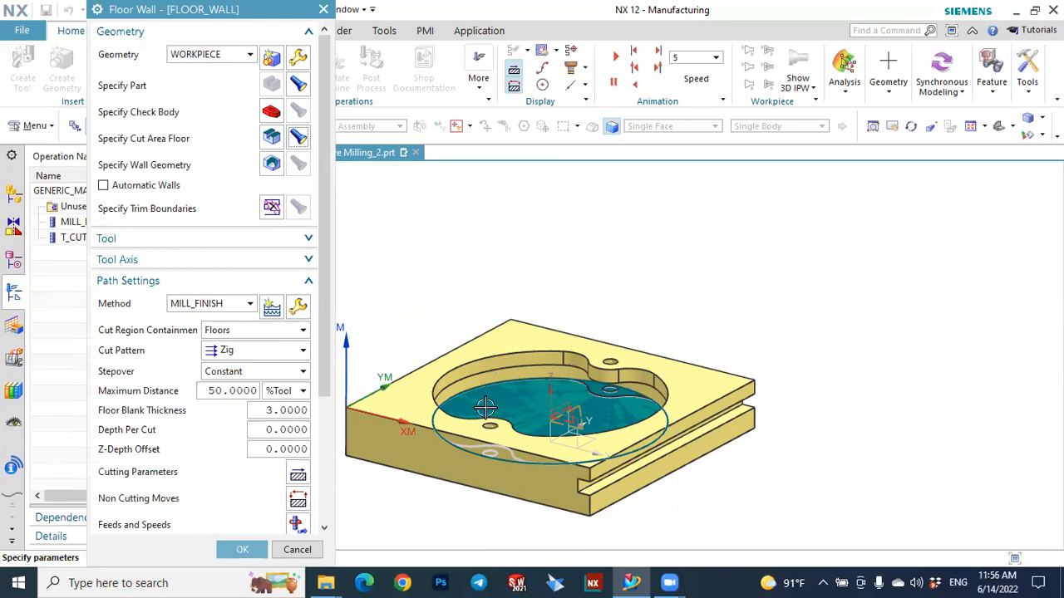
- Enable Automatic Walls, display the wall geometry of the pocket, and keep WORKPIECE as the operation's geometry
left_click(103, 186)
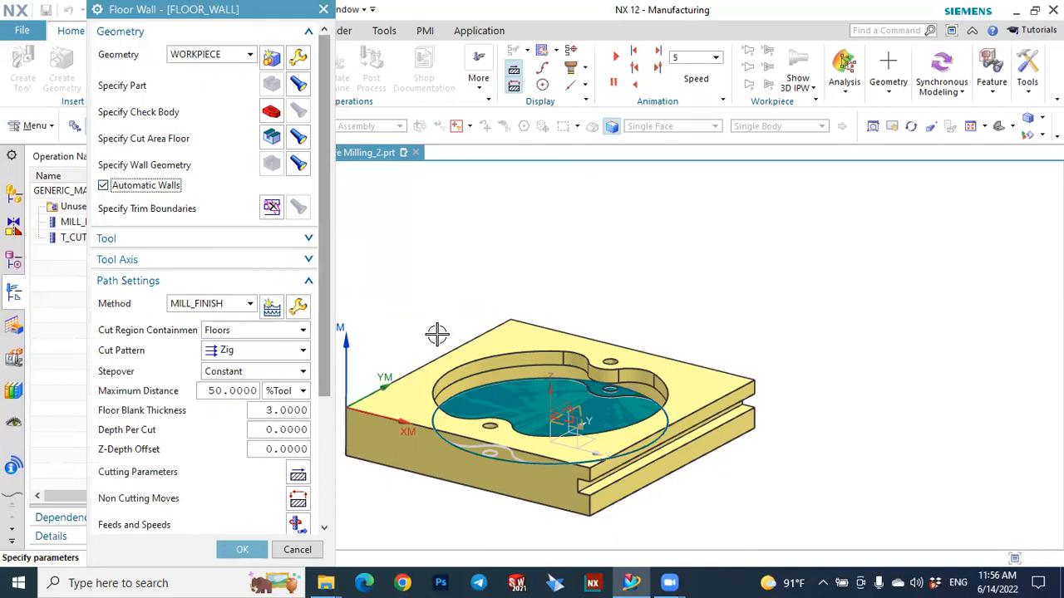
left_click(305, 172)
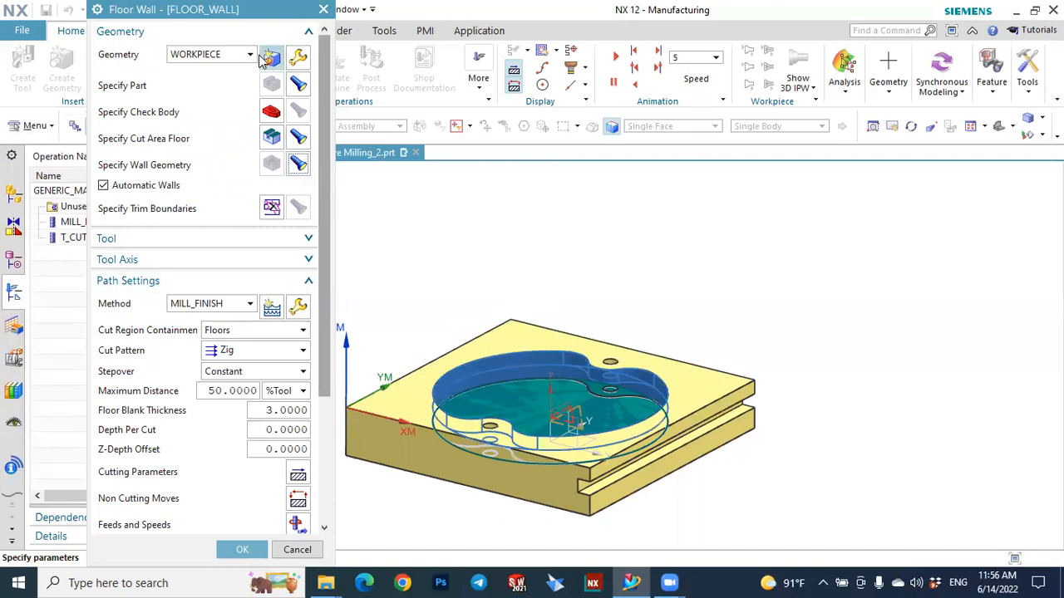
left_click(206, 56)
left_click(197, 99)
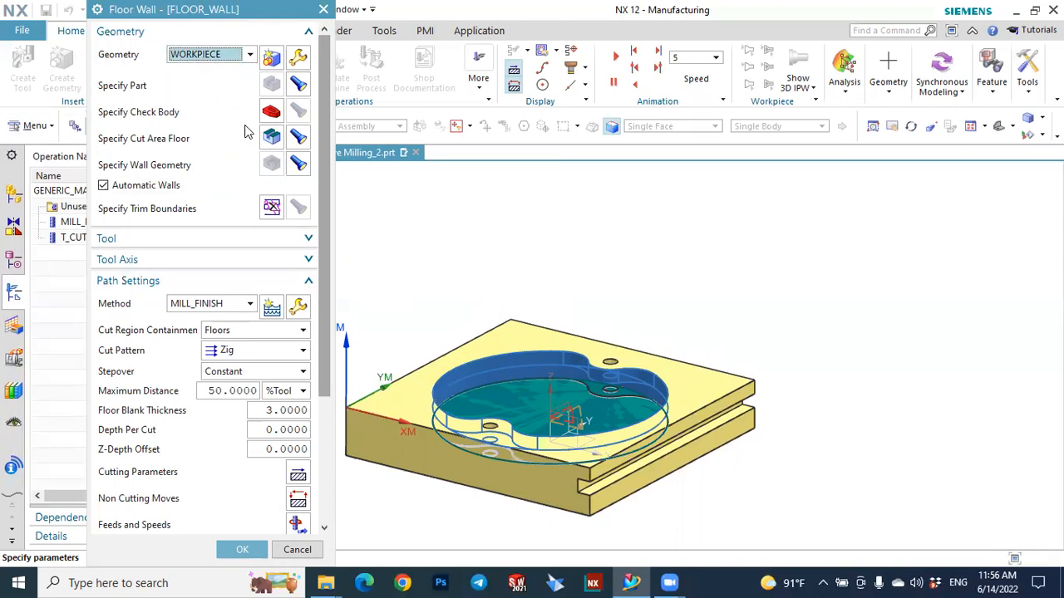
- Set the floor-wall operation's tool axis to +ZM Axis and its cut pattern to Follow Periphery
left_click(185, 239)
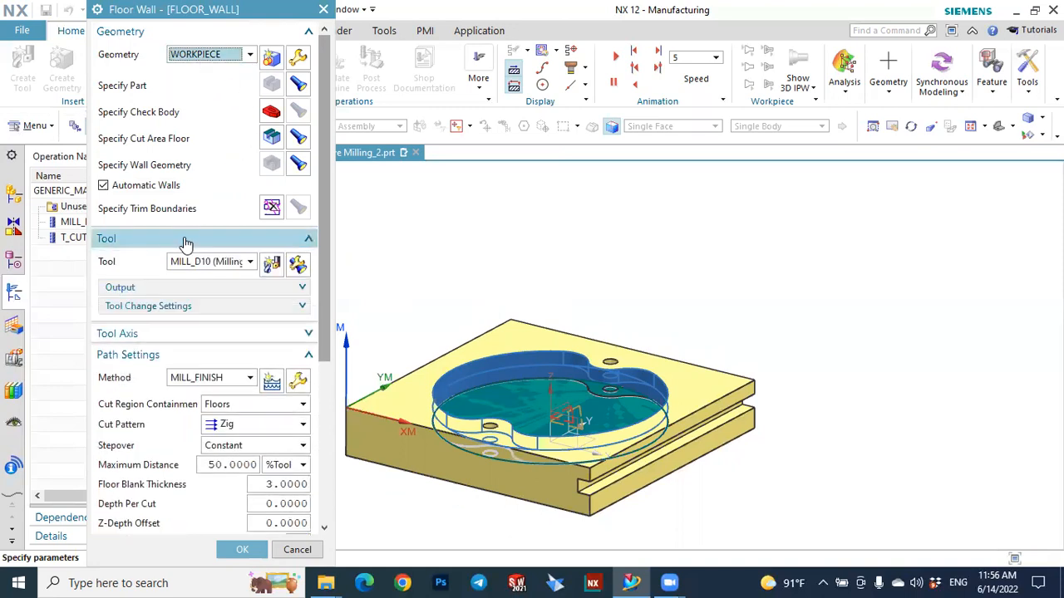
left_click(199, 337)
left_click(216, 357)
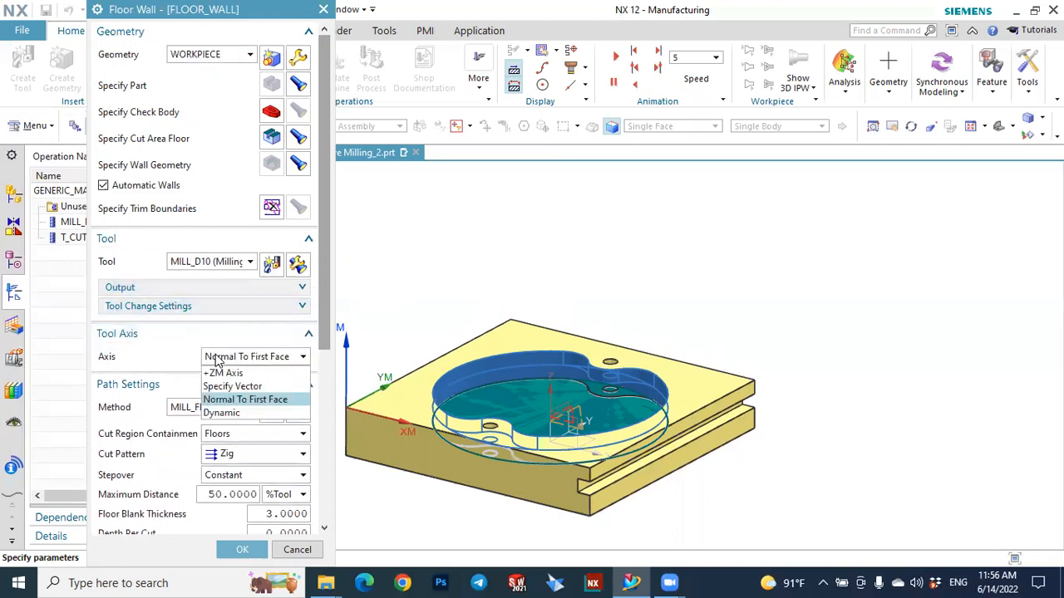
left_click(218, 372)
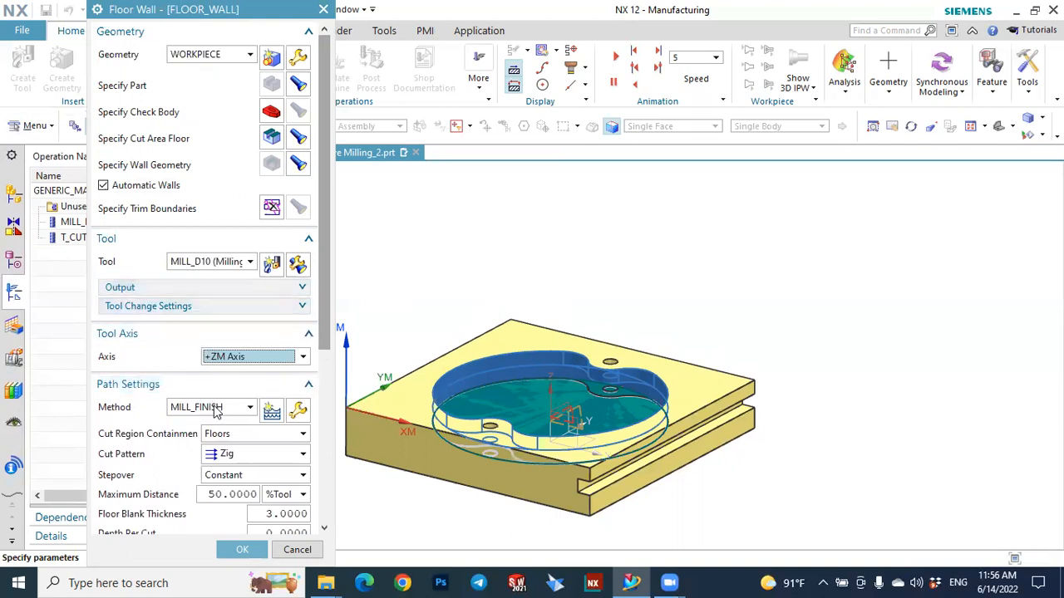
left_click(233, 455)
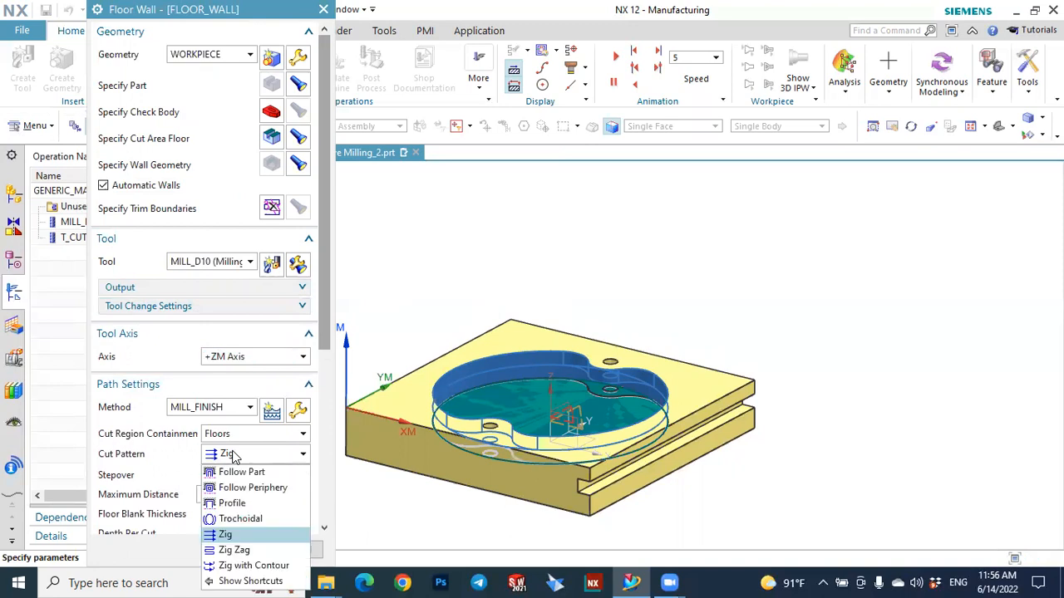
left_click(274, 490)
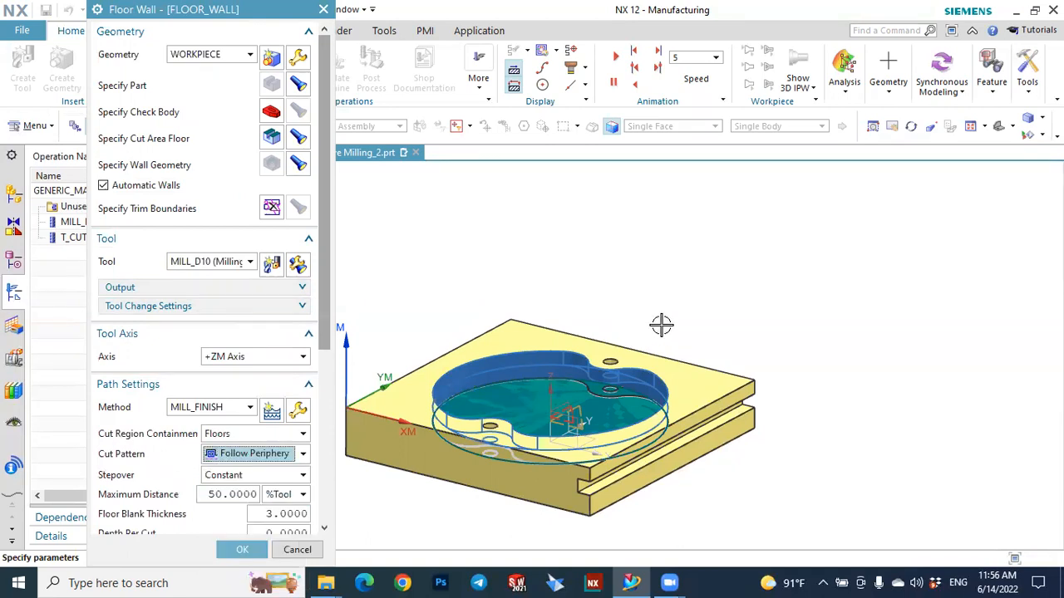
- Set the floor blank thickness to 20 and the depth per cut to 2 for the pocket operation
scroll(635, 218, "down", 2)
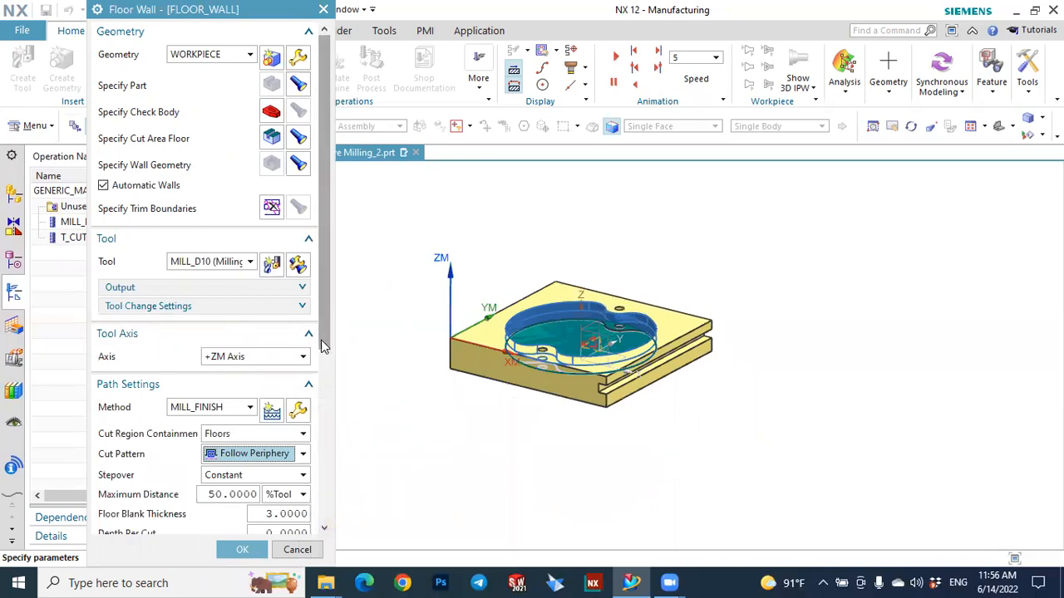
scroll(323, 347, "down", 3)
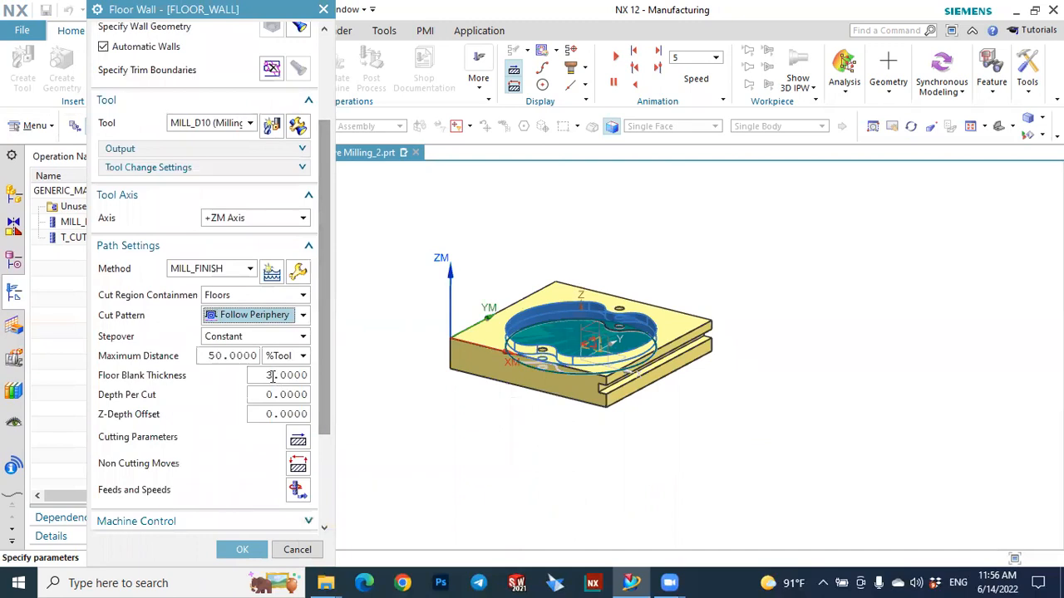
left_click_drag(268, 375, 323, 384)
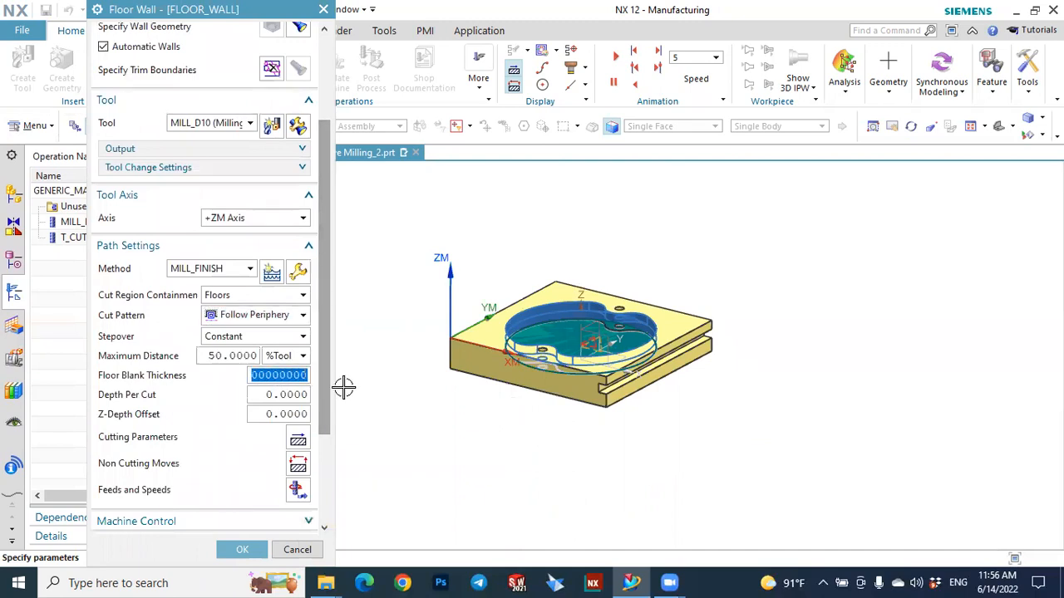
type("20")
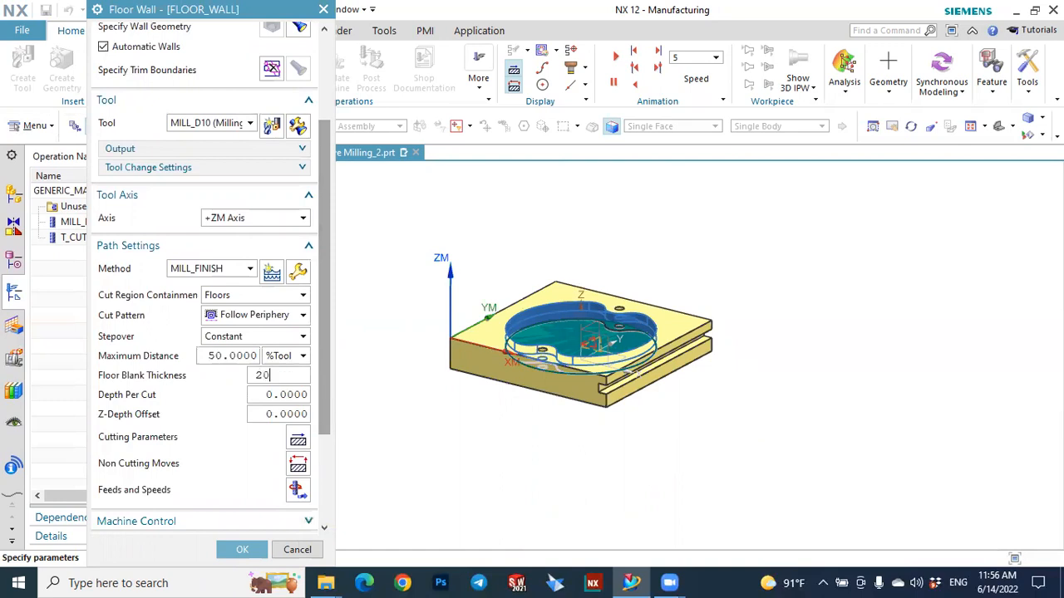
left_click(271, 396)
double_click(266, 394)
type("2")
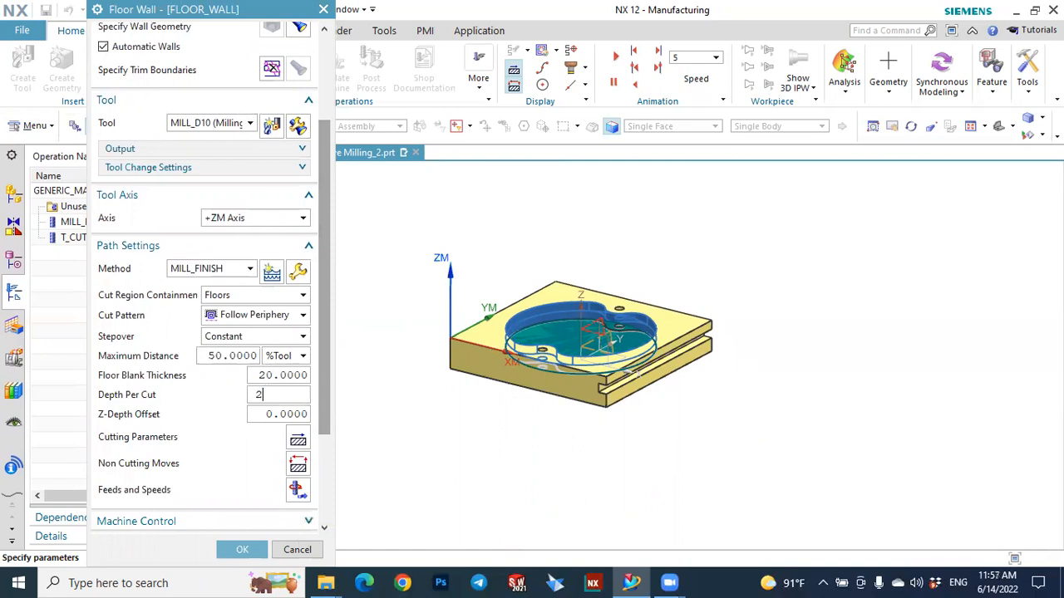
key("Return")
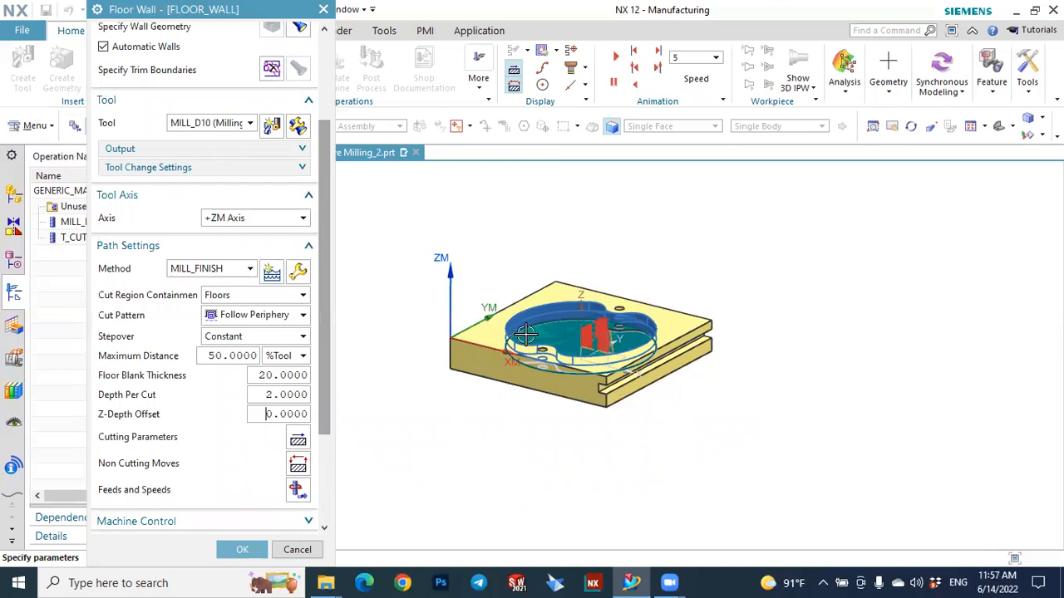
- Generate the floor-wall tool path for the pocket and view it on the plate
scroll(619, 323, "down", 5)
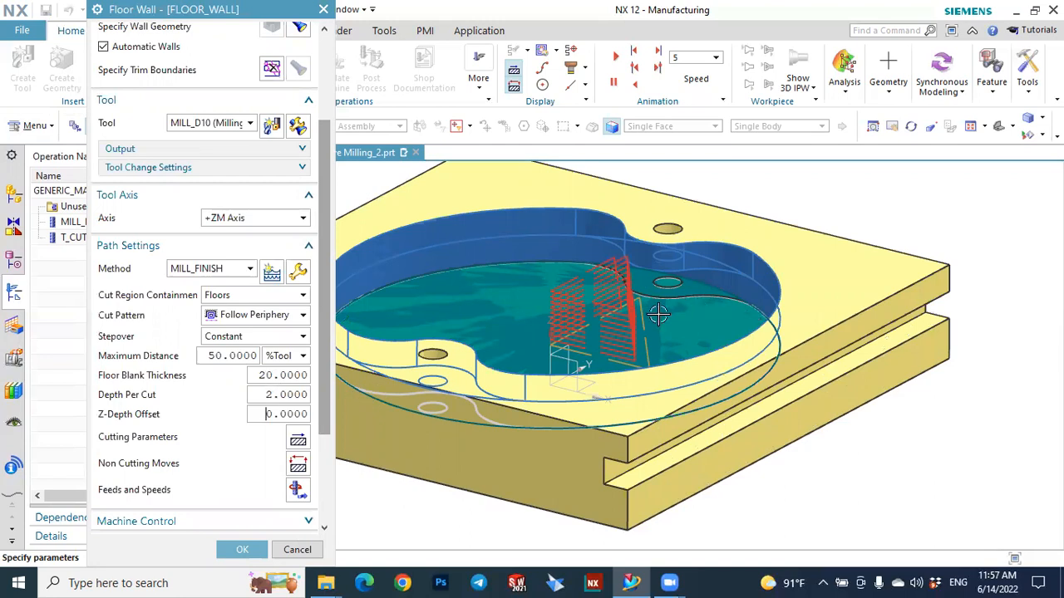
scroll(292, 391, "down", 3)
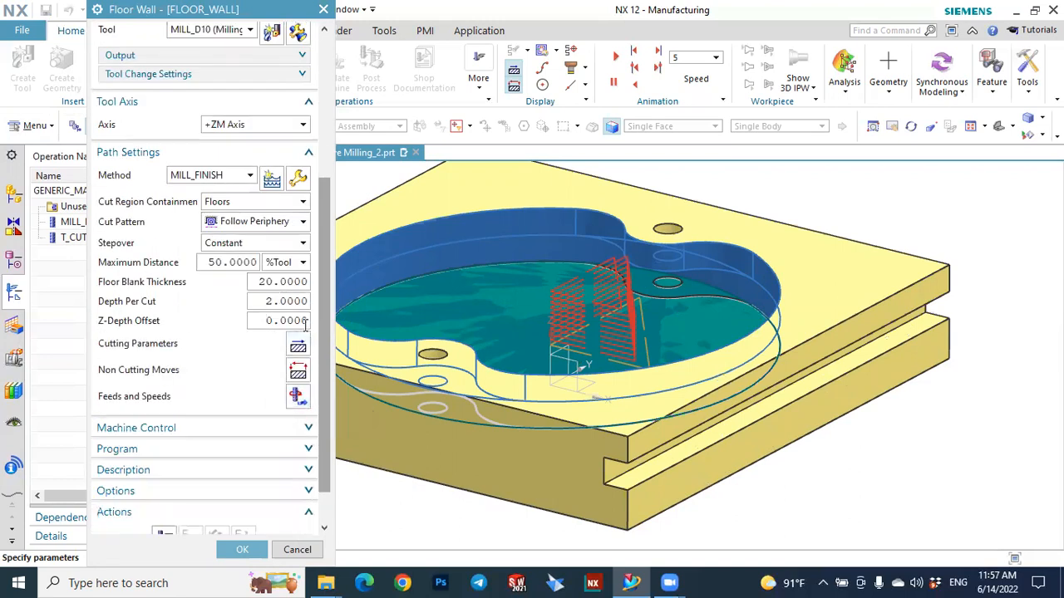
scroll(305, 326, "up", 2)
scroll(299, 362, "down", 1)
scroll(209, 482, "down", 1)
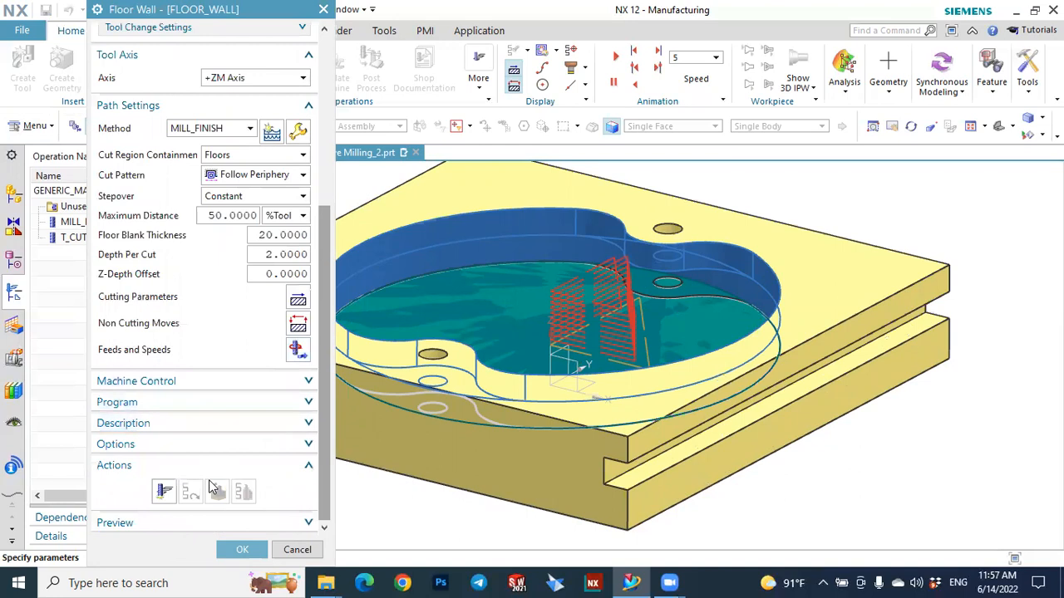
left_click(164, 492)
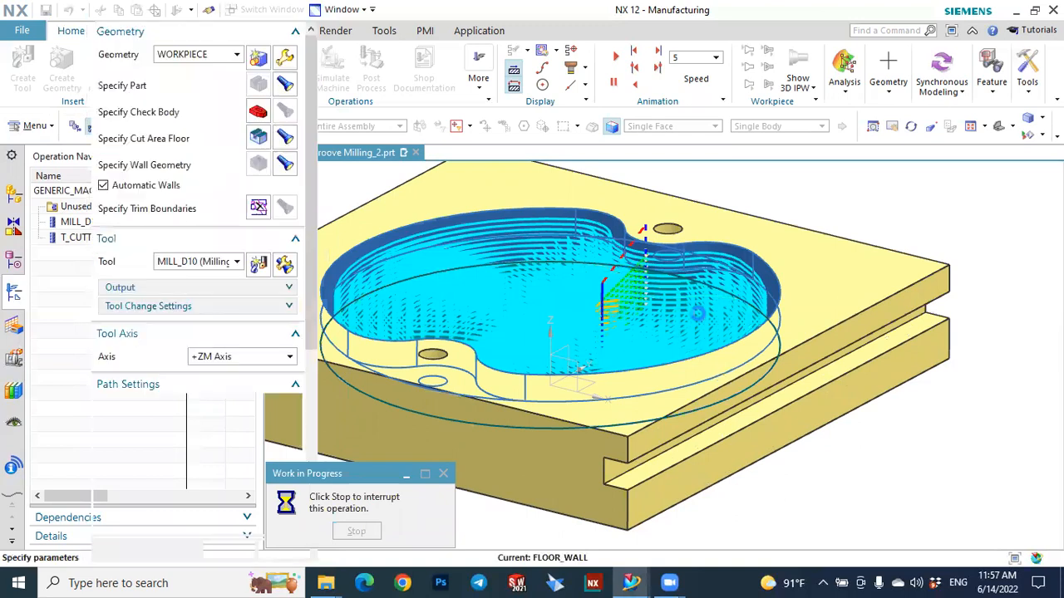
mouse_move(909, 313)
middle_mouse_down()
mouse_move(906, 332)
mouse_move(922, 325)
mouse_move(908, 324)
mouse_move(917, 315)
middle_mouse_up()
scroll(241, 460, "down", 2)
scroll(241, 459, "down", 4)
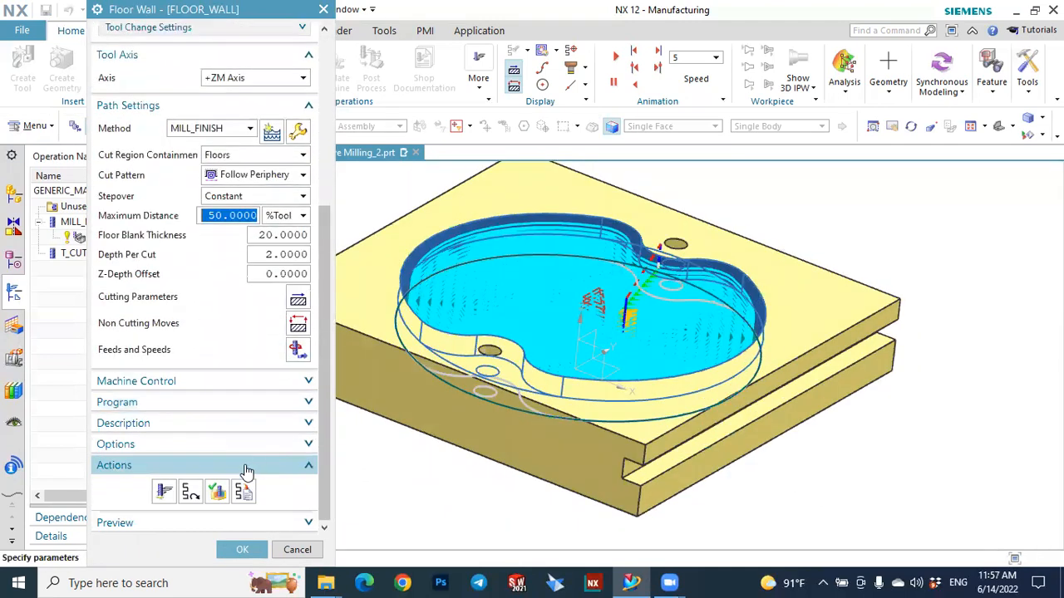
- Verify the pocket tool path by playing the 3D Dynamic simulation, raising the animation speed to 9
left_click(218, 492)
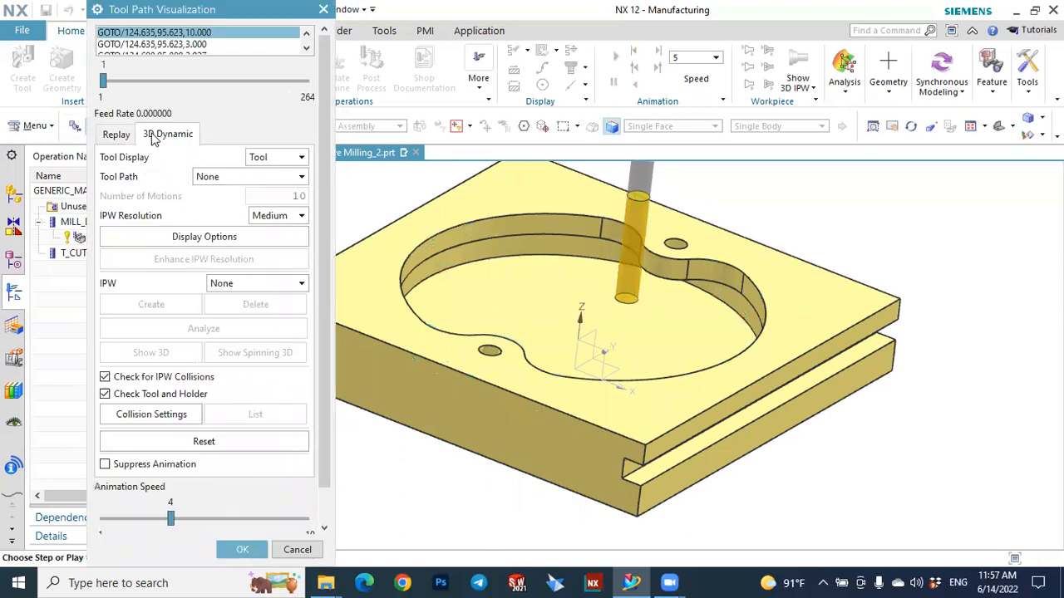
left_click_drag(325, 285, 330, 415)
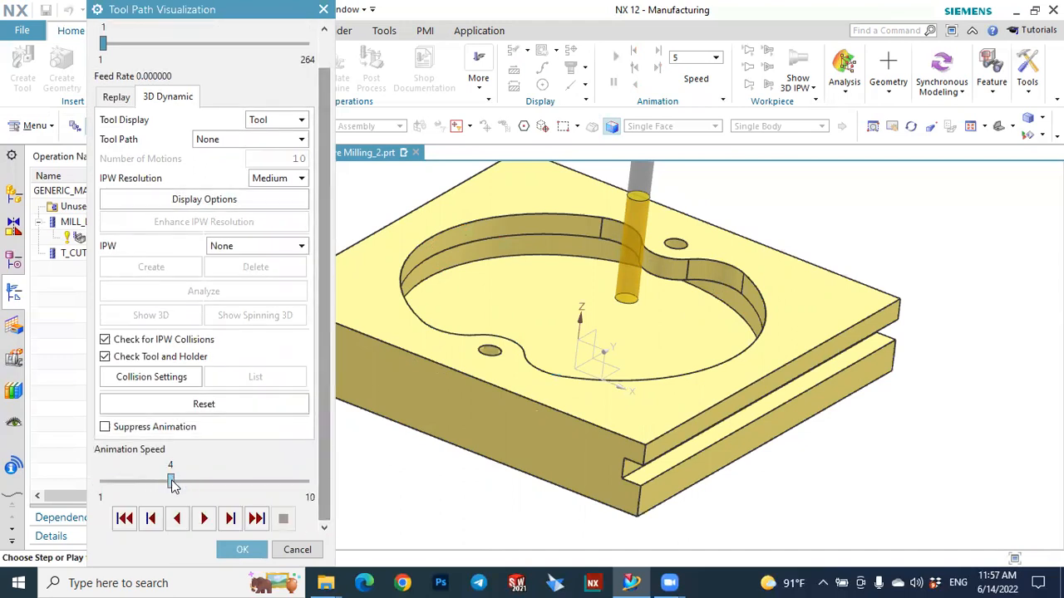
left_click(204, 520)
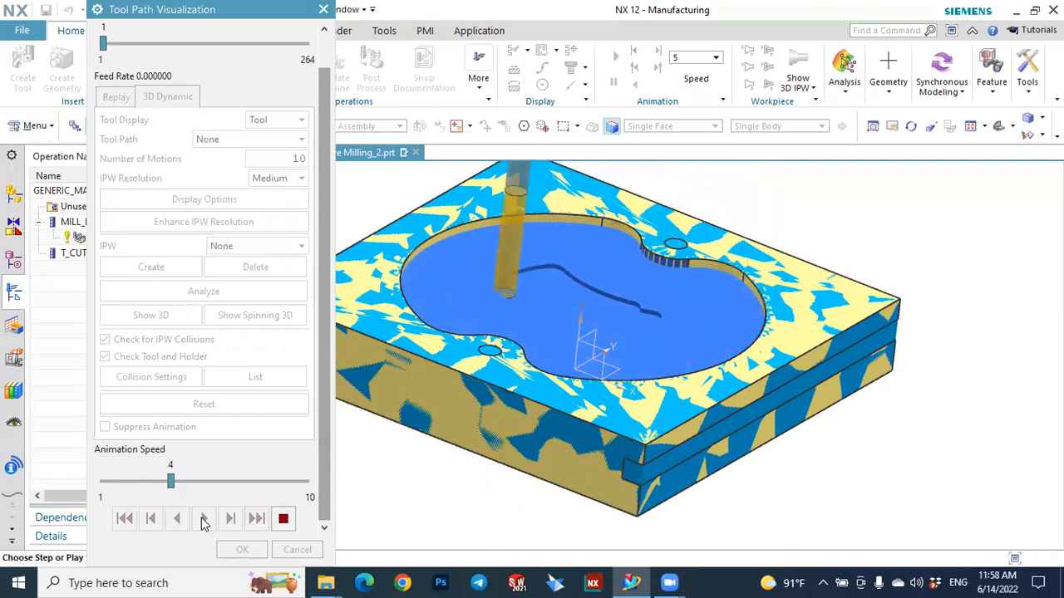
left_click_drag(170, 482, 287, 485)
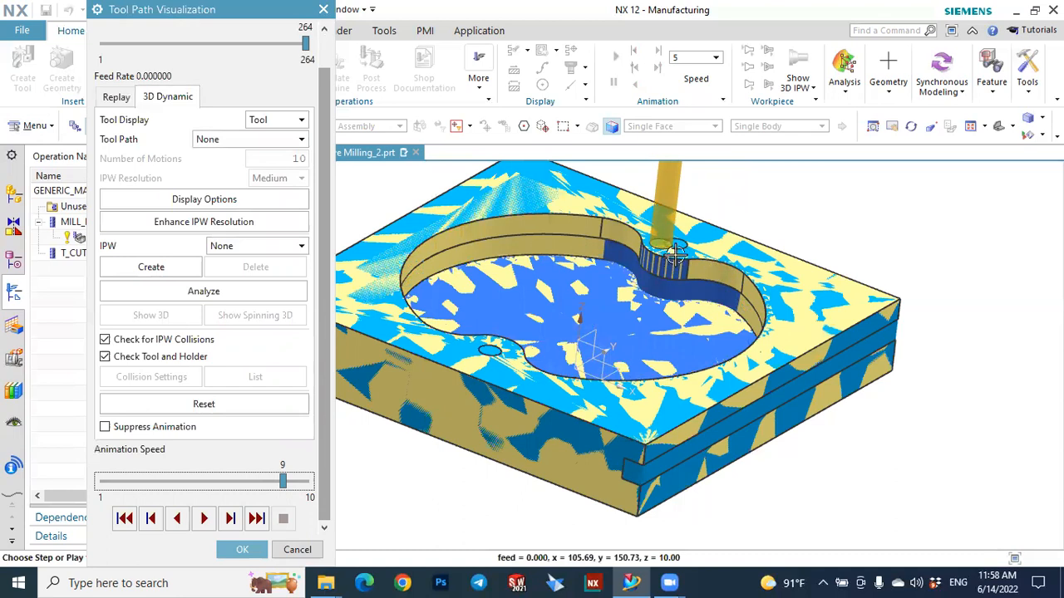
- Examine the simulated pocket's floor and walls from several angles for remaining material
mouse_move(781, 278)
middle_mouse_down()
mouse_move(738, 301)
mouse_move(790, 275)
middle_mouse_up()
scroll(685, 303, "down", 1)
scroll(641, 299, "up", 2)
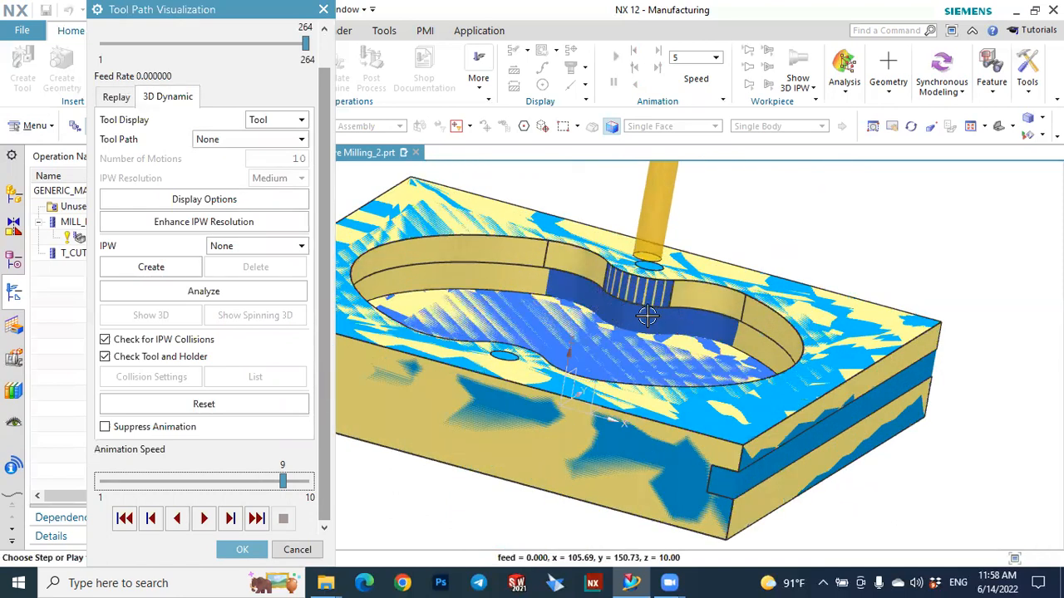
scroll(680, 320, "down", 2)
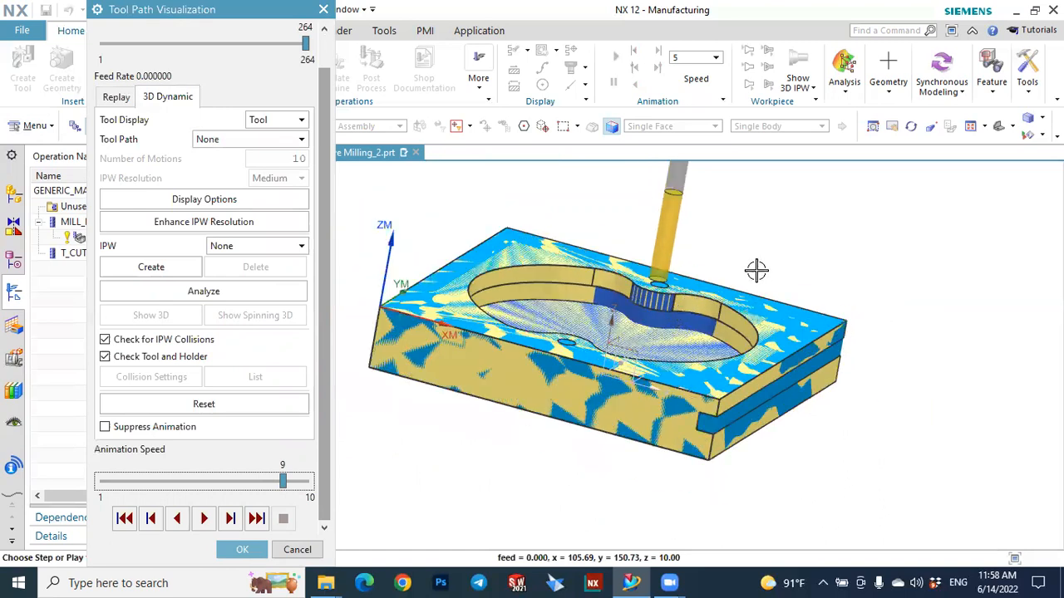
middle_click_drag(751, 258, 682, 283)
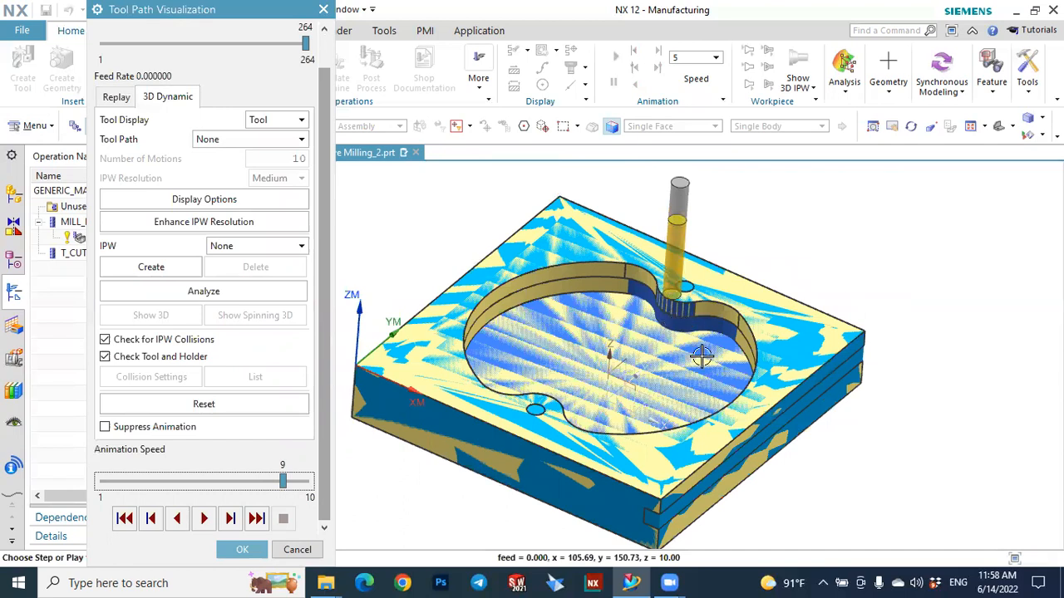
mouse_move(684, 348)
middle_mouse_down()
mouse_move(634, 377)
mouse_move(695, 341)
mouse_move(675, 341)
middle_mouse_up()
scroll(675, 341, "up", 2)
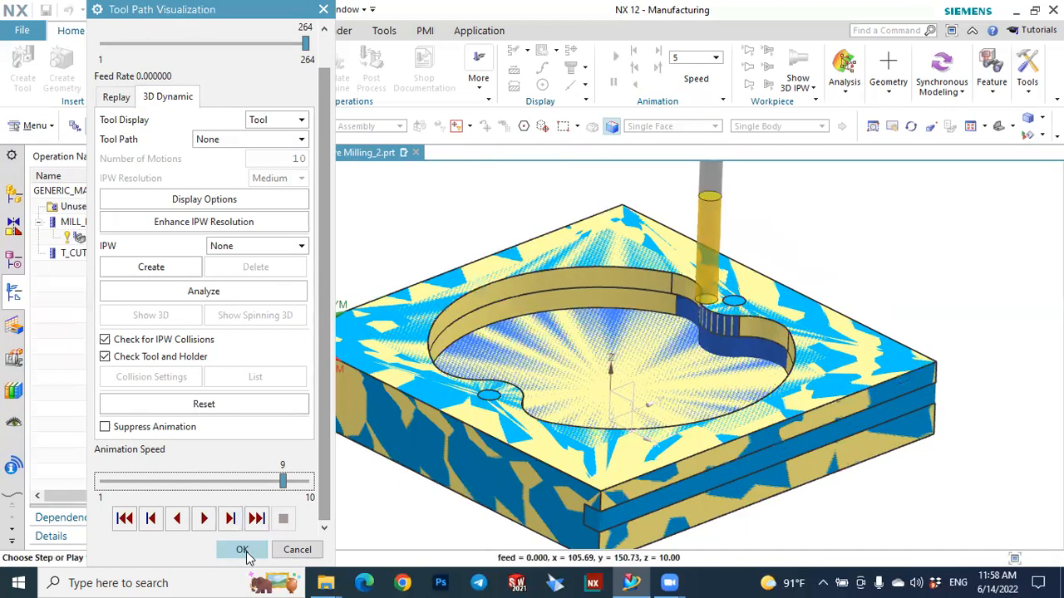
- Close the tool path simulation, accept the FLOOR_WALL operation, and show the Operation Navigator in Program Order view
left_click(242, 551)
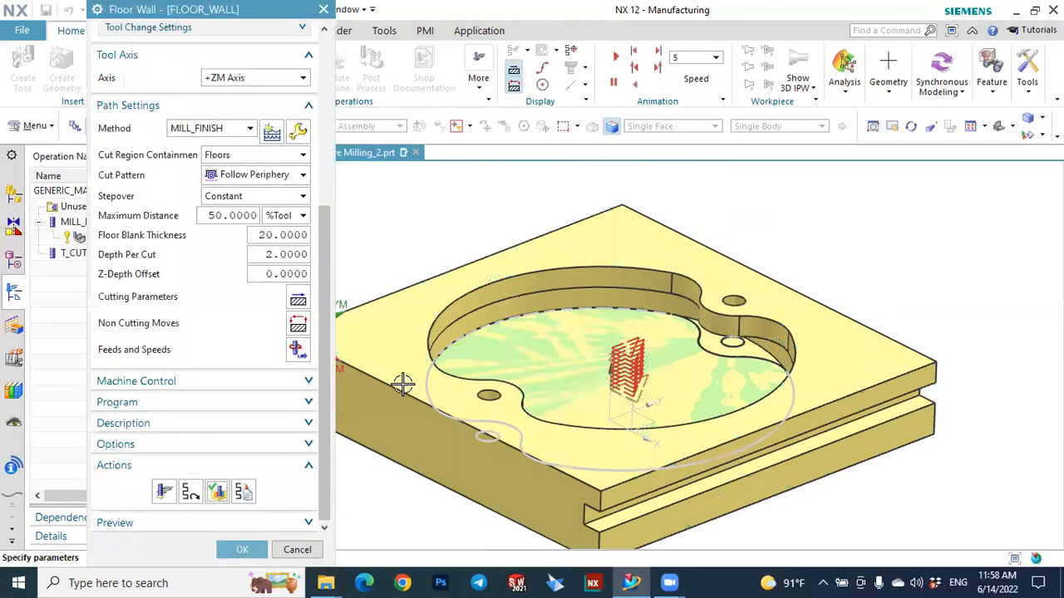
left_click(244, 551)
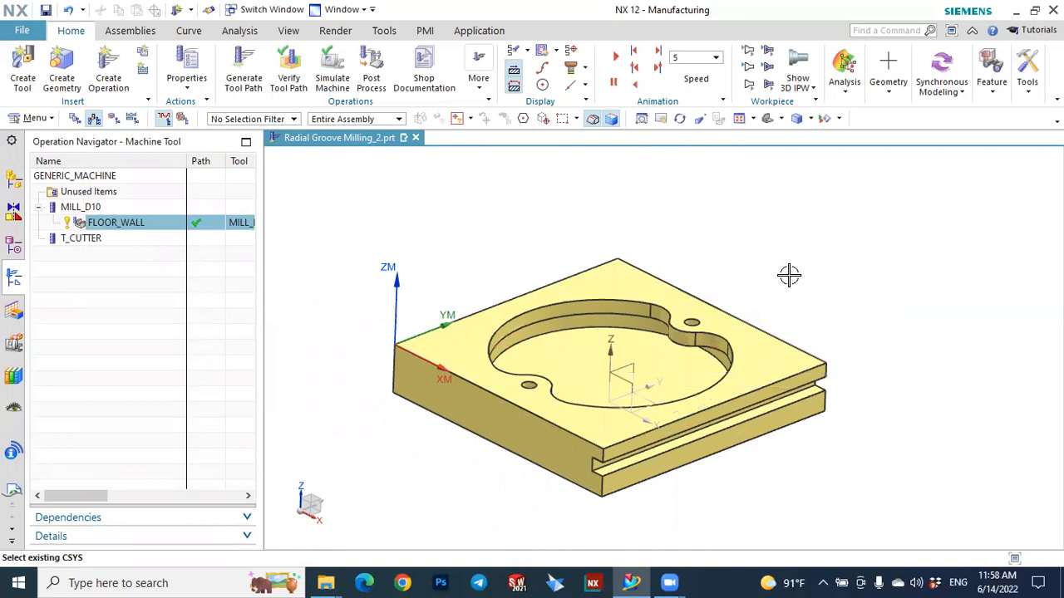
left_click(75, 118)
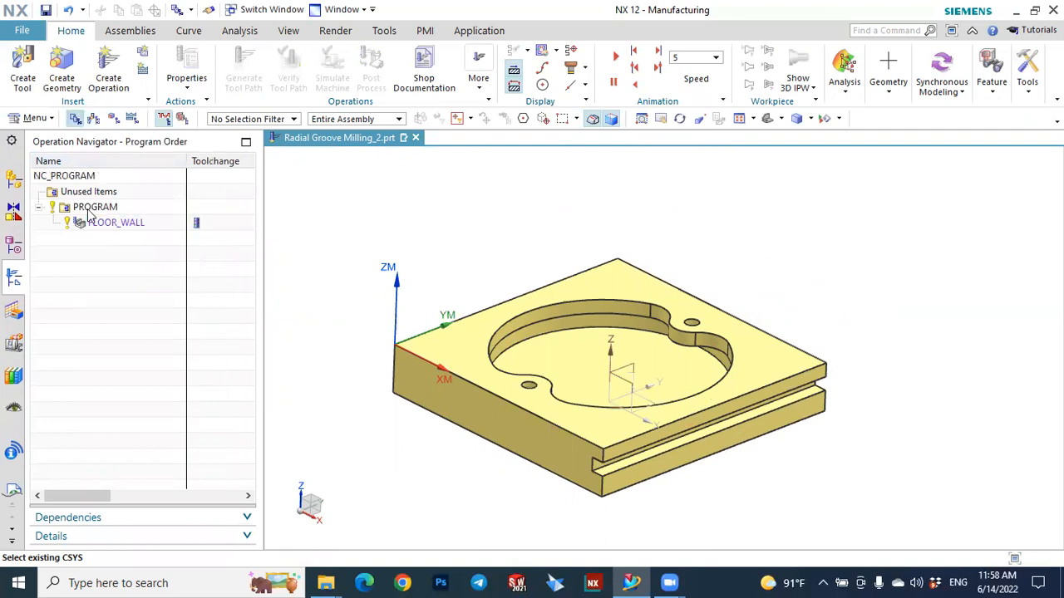
- Start a new hole_making operation with the Radial Groove Milling subtype
left_click(108, 73)
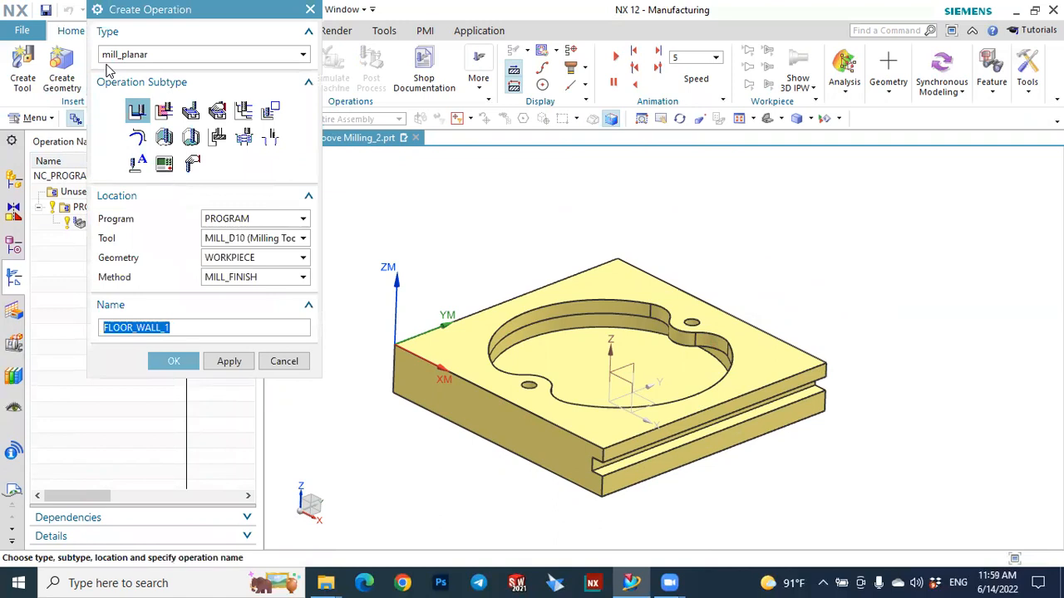
left_click(123, 58)
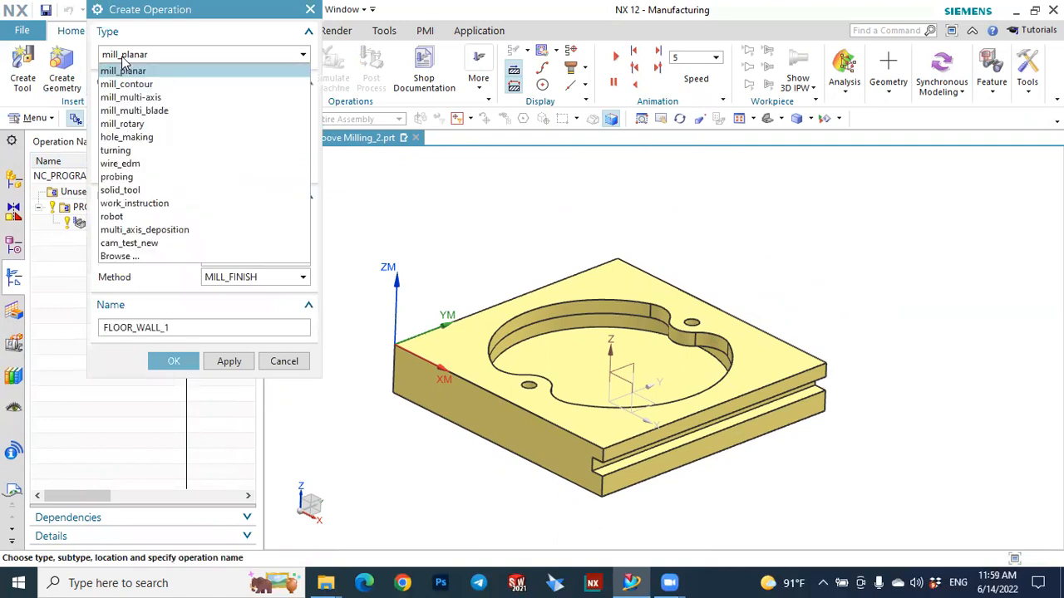
left_click(132, 140)
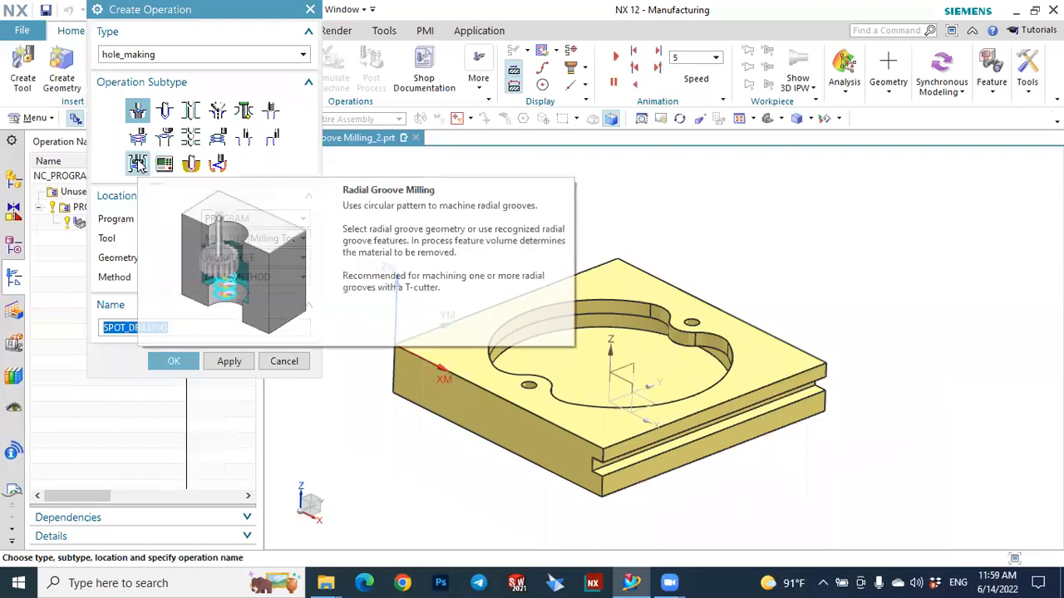
left_click(138, 164)
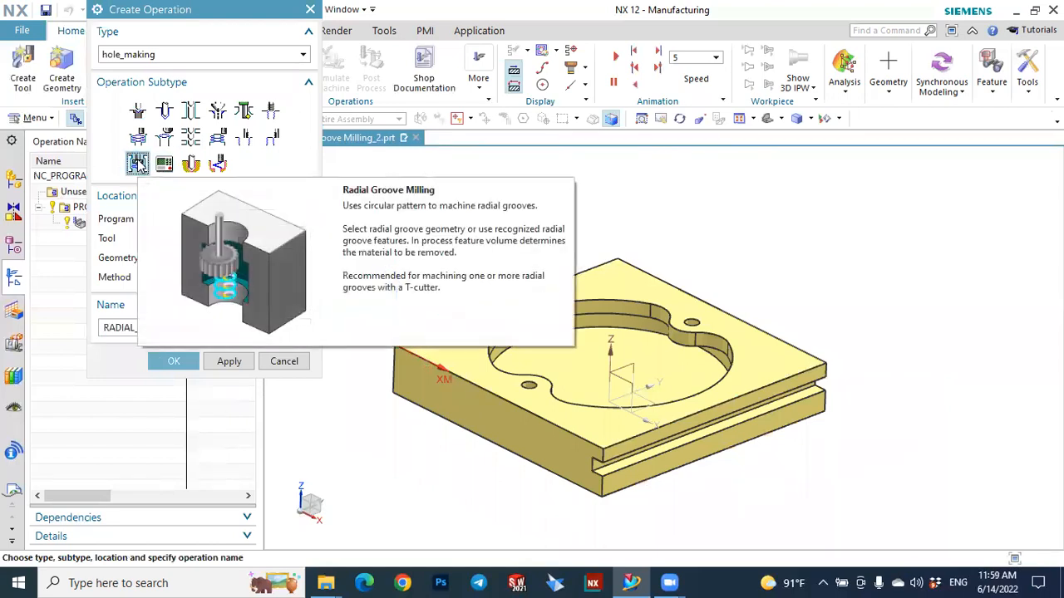
- Create the radial groove milling operation in PROGRAM with the T_CUTTER tool, WORKPIECE geometry and MILL_FINISH method
left_click(241, 220)
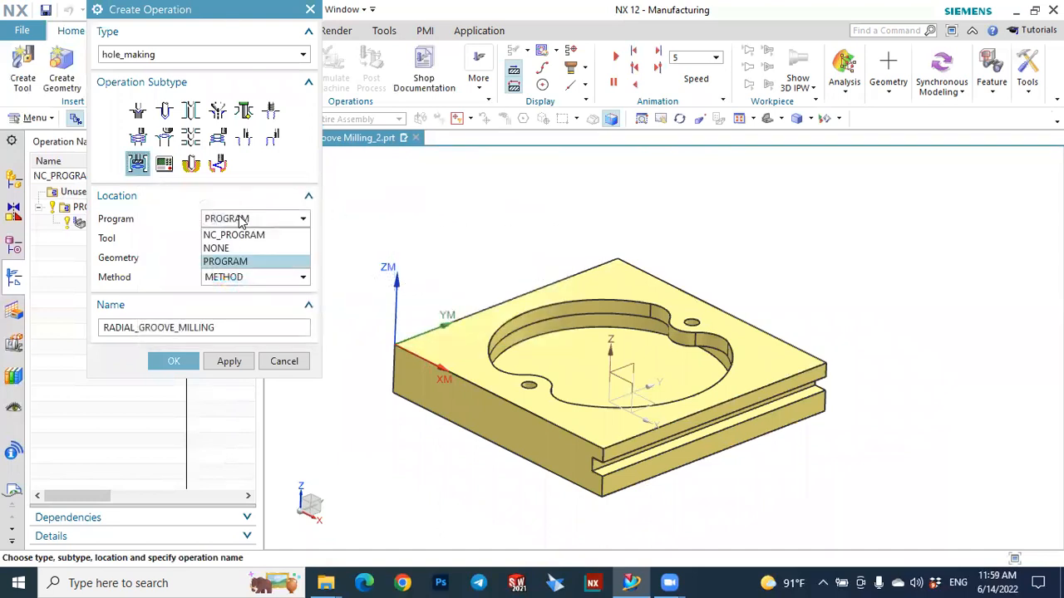
left_click(241, 219)
left_click(234, 238)
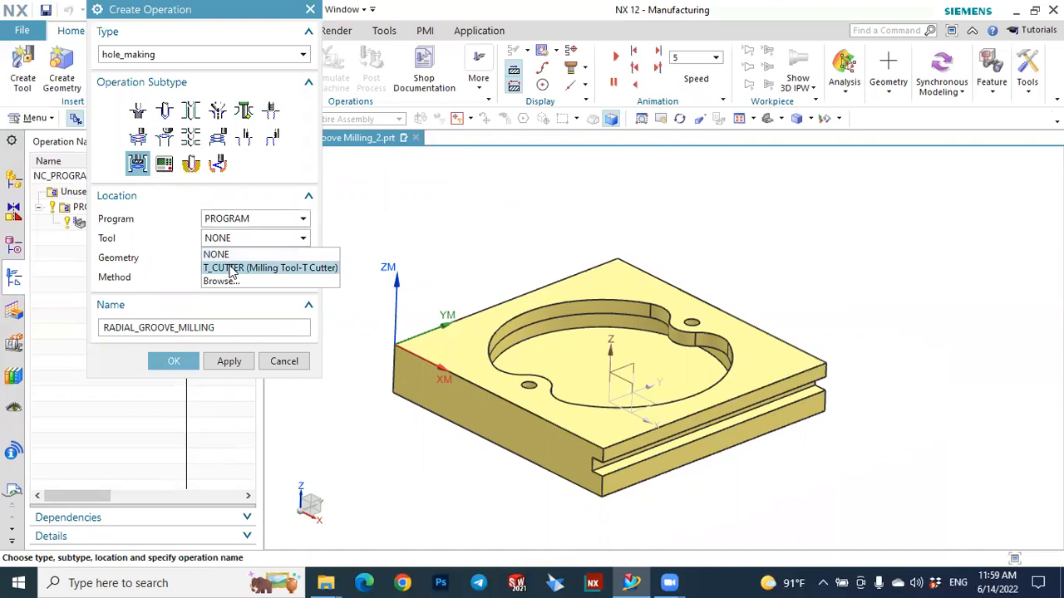
left_click(232, 268)
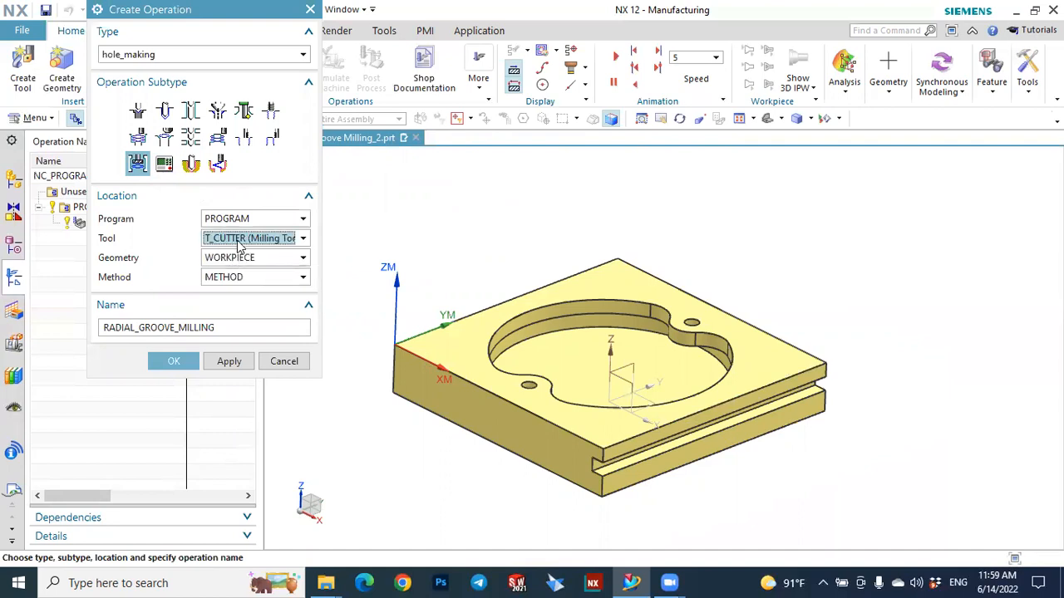
left_click(230, 259)
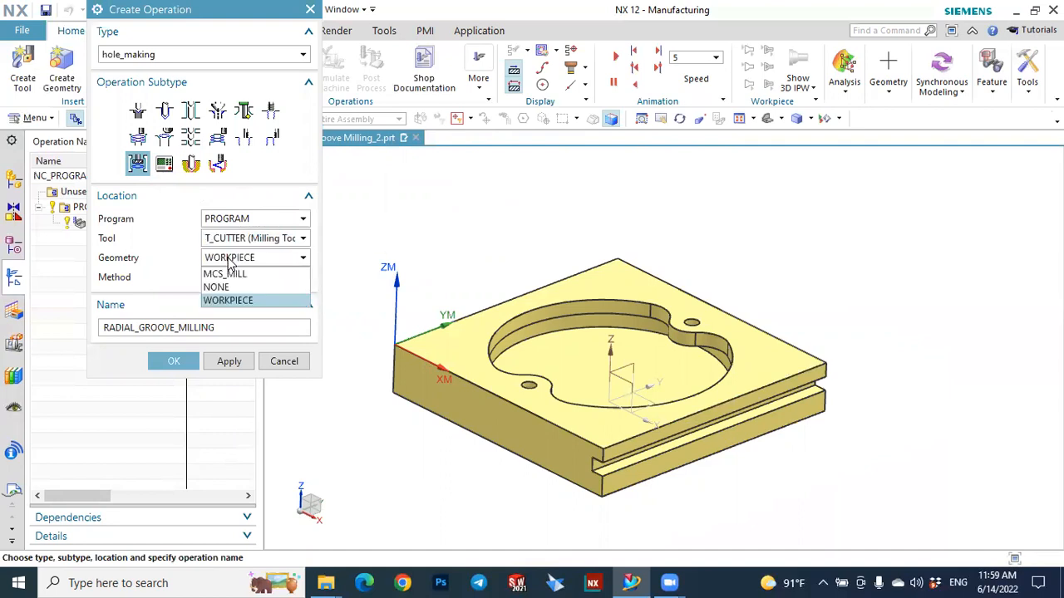
left_click(226, 301)
left_click(222, 283)
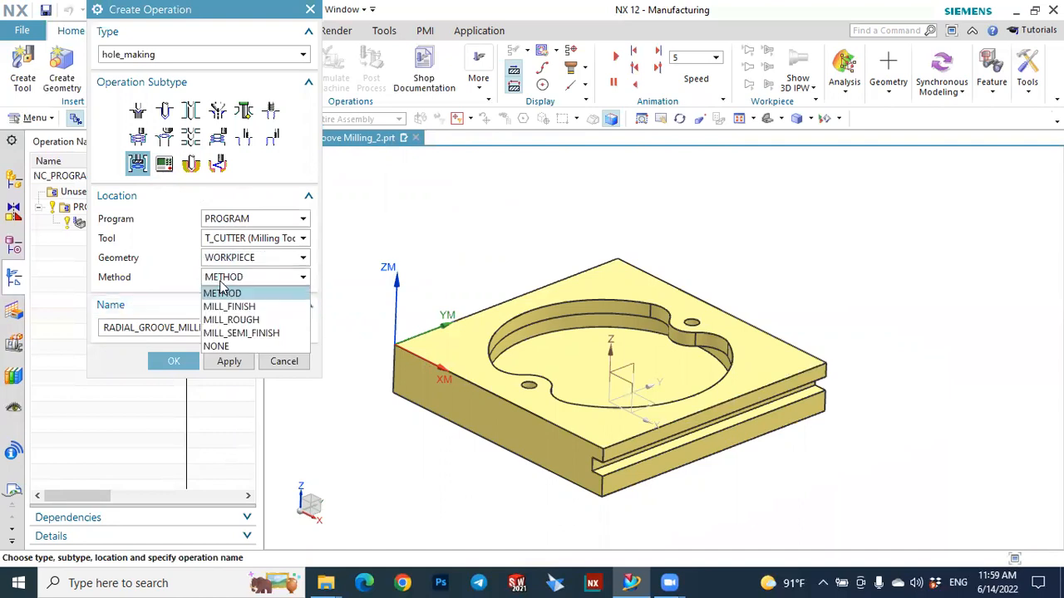
left_click(222, 307)
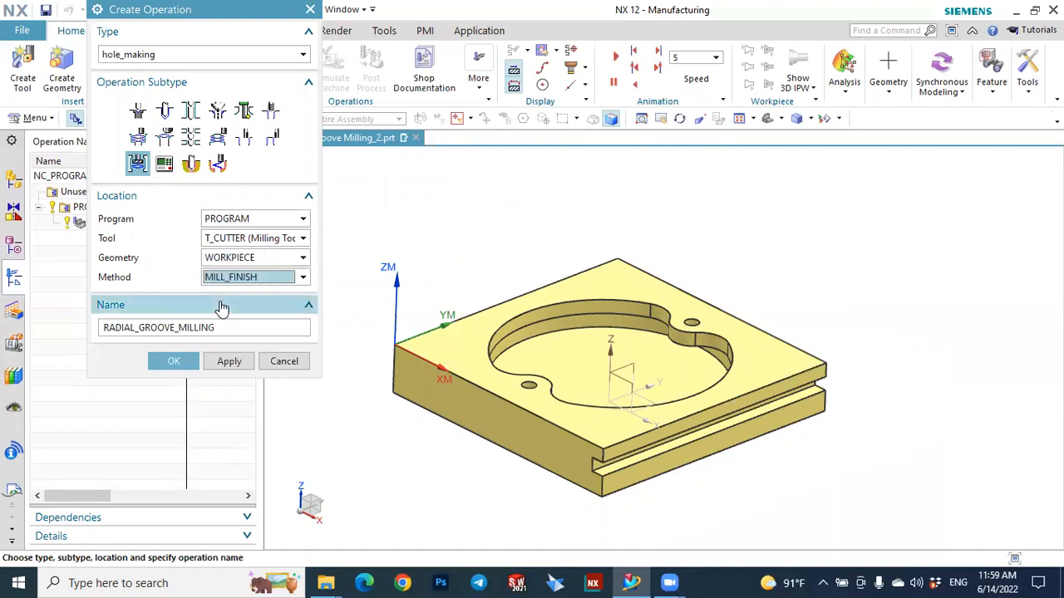
left_click(175, 360)
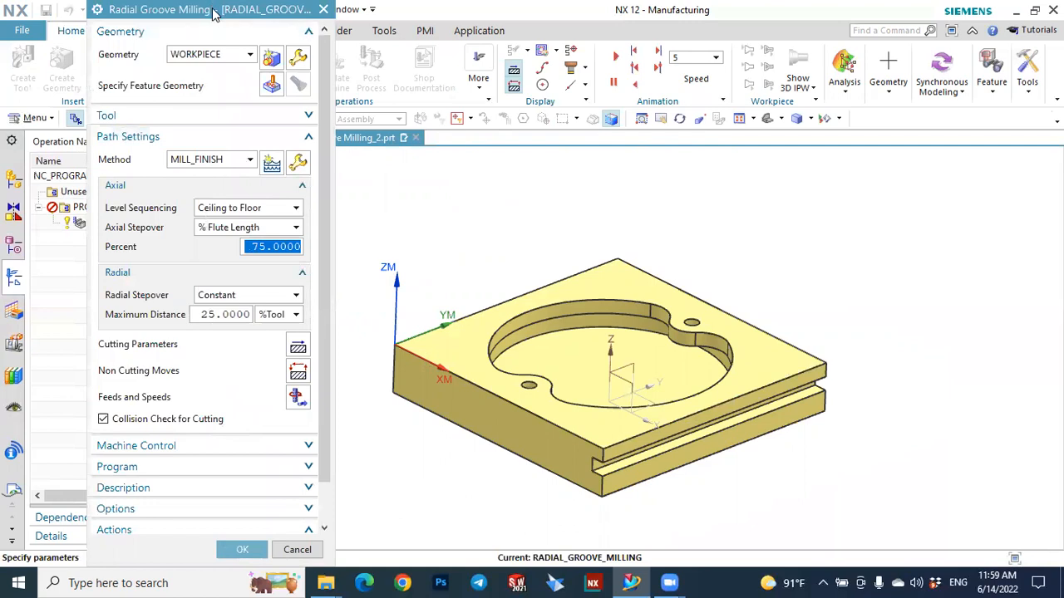
- Specify the circular groove inside the pocket as the operation's feature geometry, checking its listed dimensions before accepting
left_click_drag(213, 17, 220, 50)
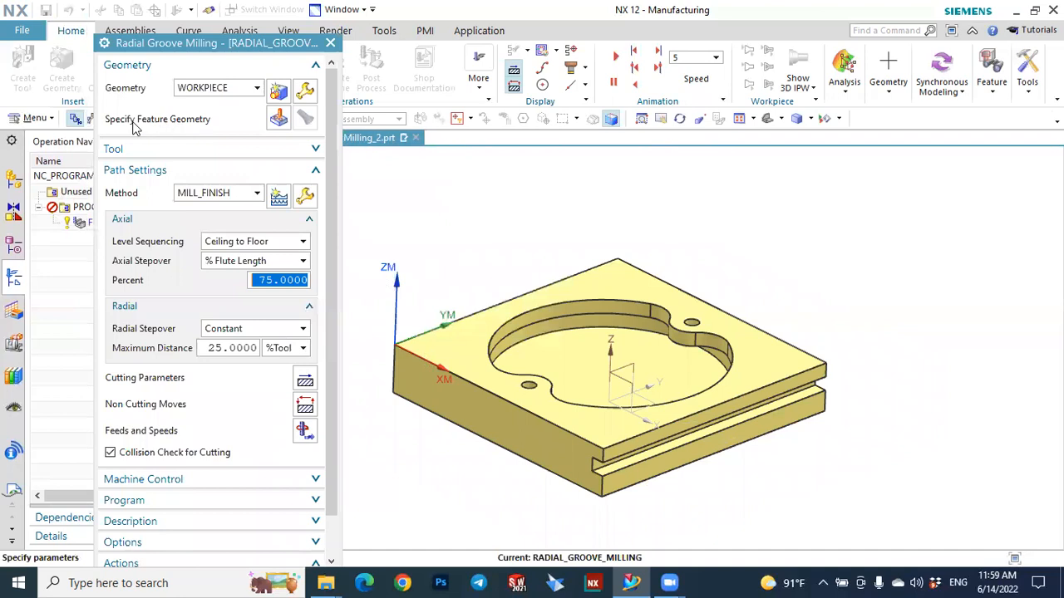
left_click(280, 120)
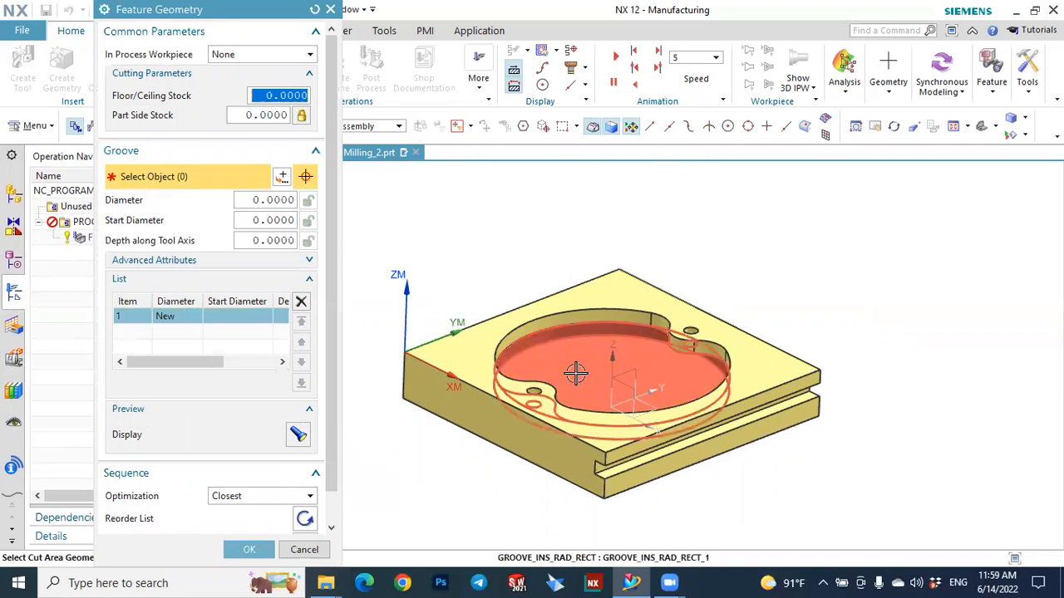
left_click(555, 349)
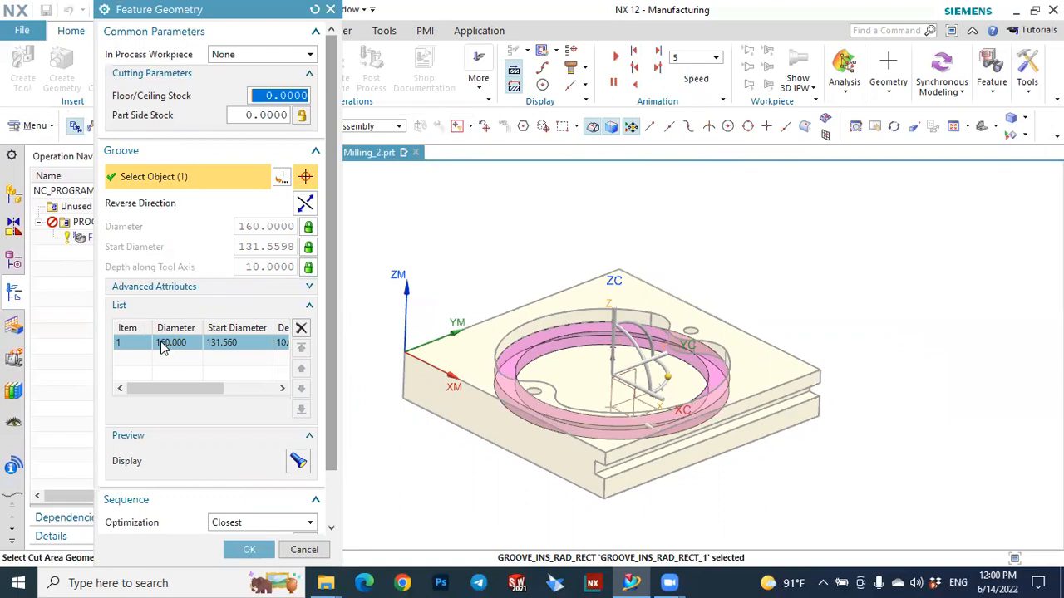
left_click_drag(200, 387, 252, 391)
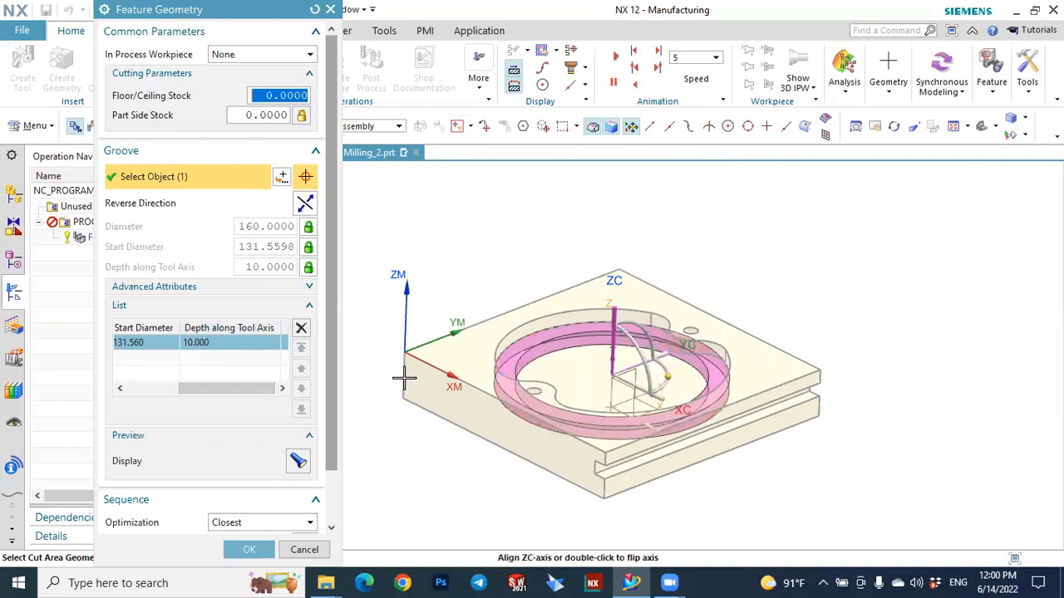
left_click_drag(275, 392, 169, 399)
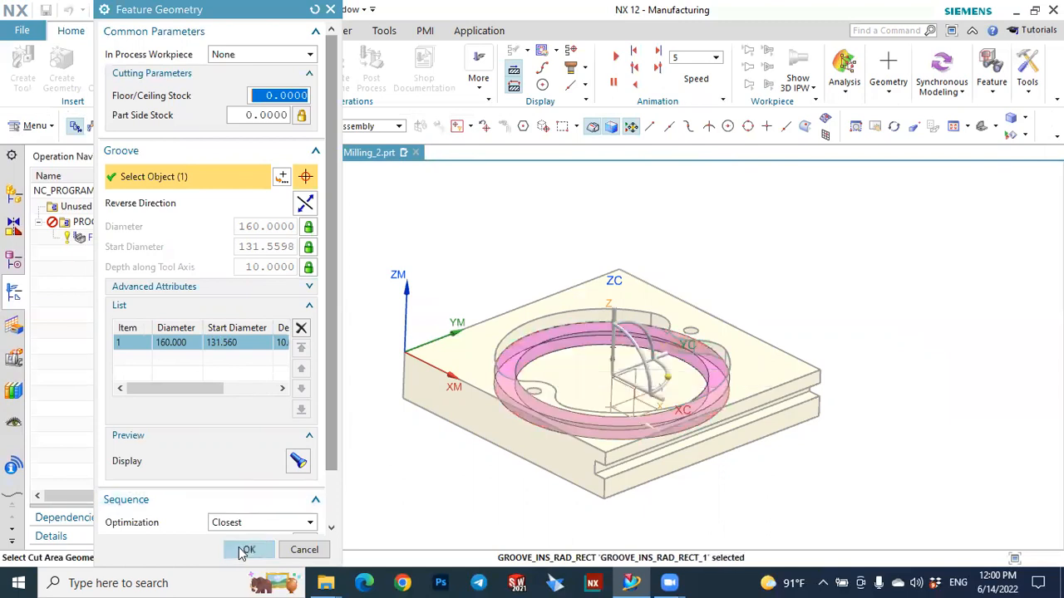
left_click(242, 551)
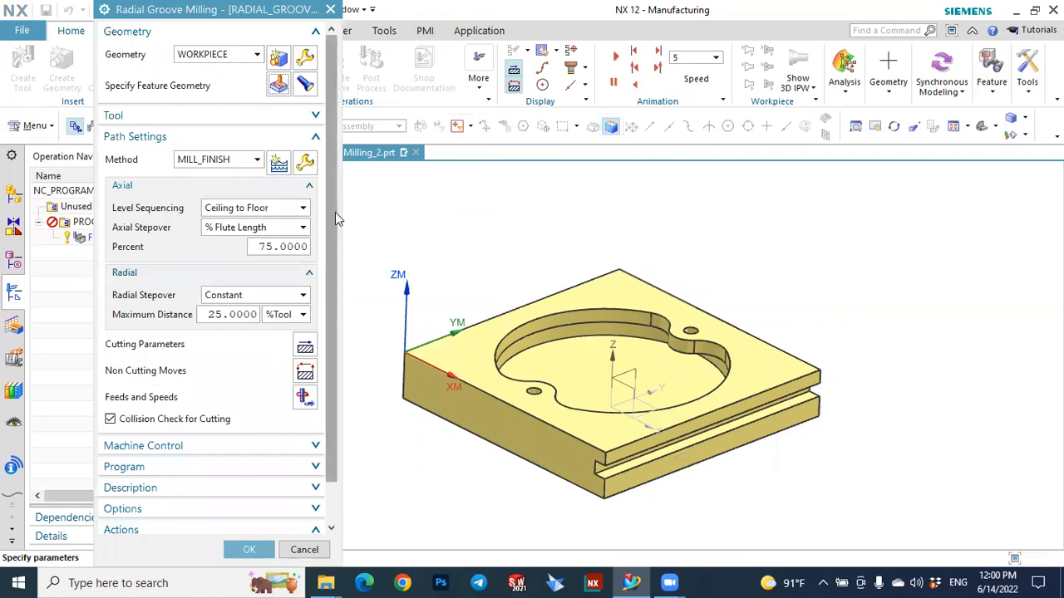
- Set the axial level sequencing to Ceiling to Floor, generate the groove tool path, and dismiss the alerts
left_click(226, 118)
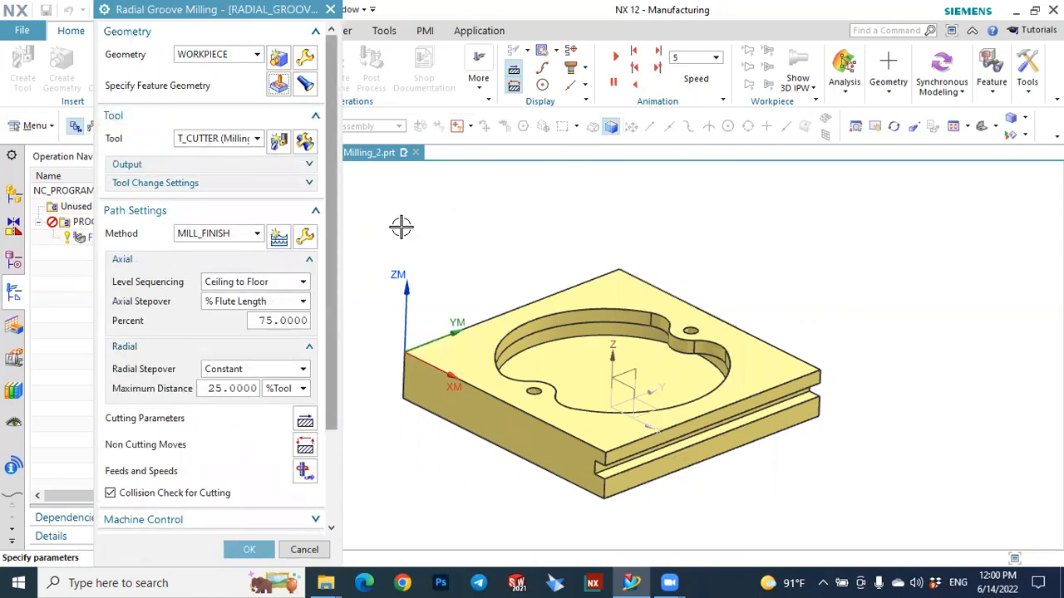
left_click_drag(337, 287, 331, 355)
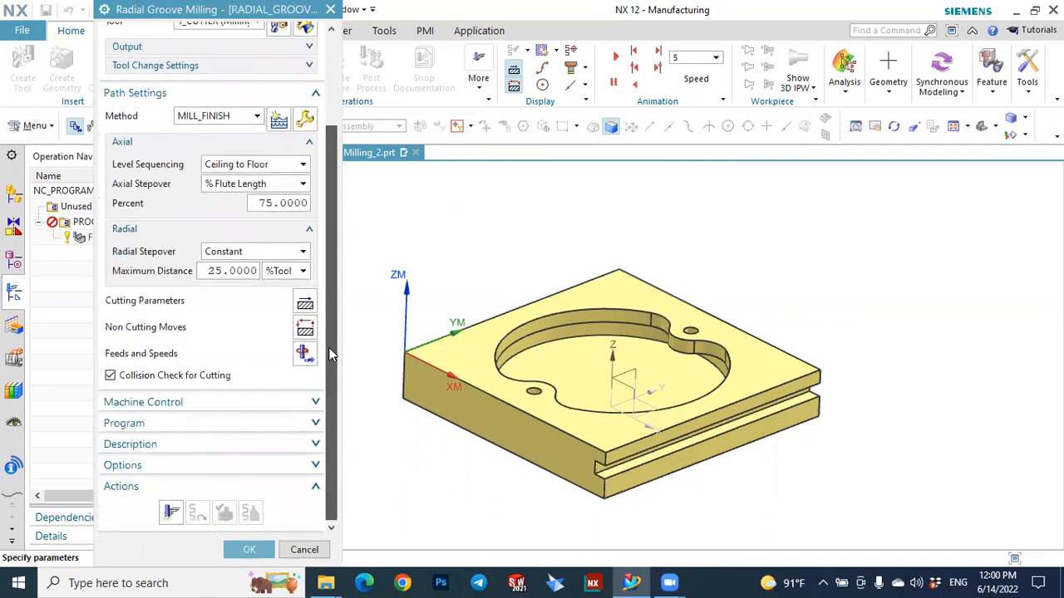
left_click(251, 166)
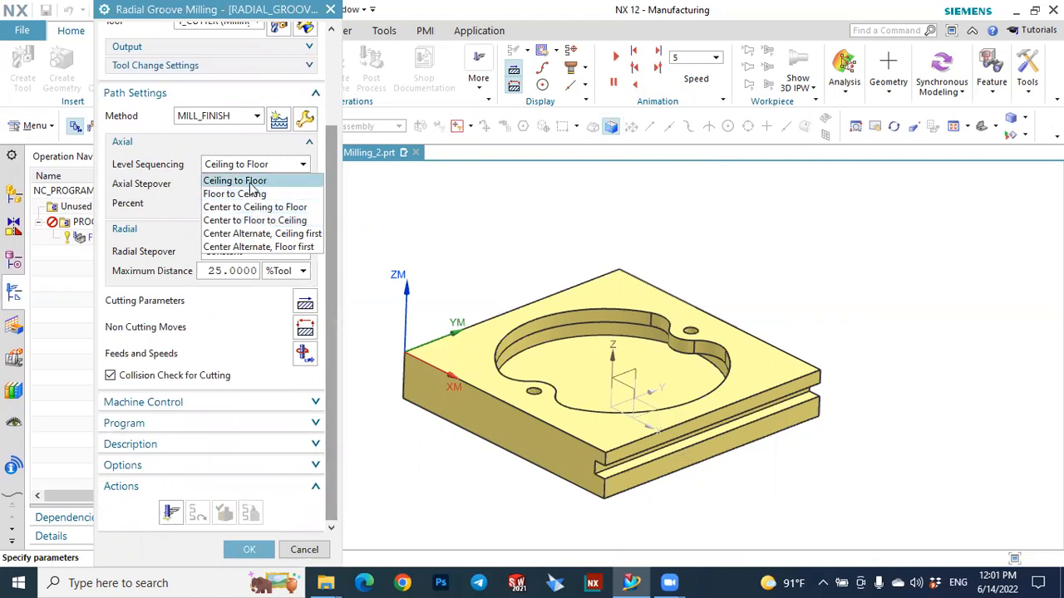
left_click(249, 181)
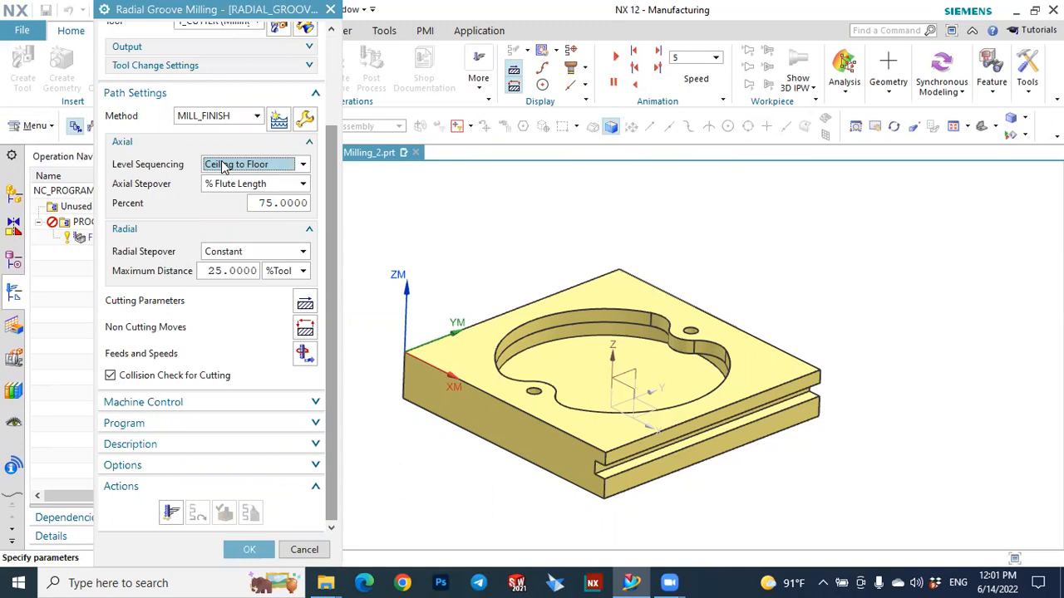
left_click(169, 515)
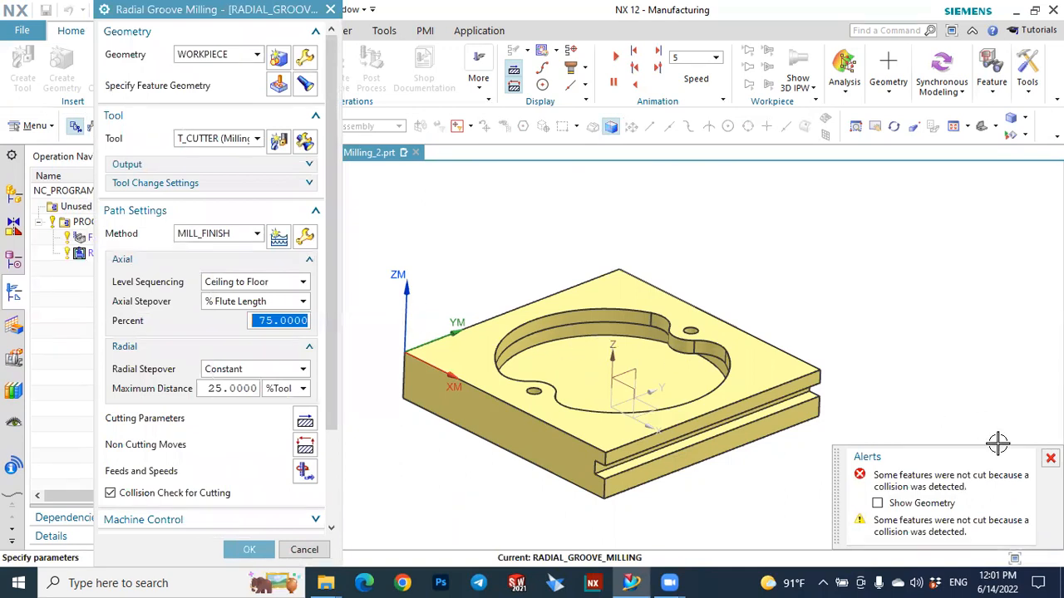
left_click(1051, 458)
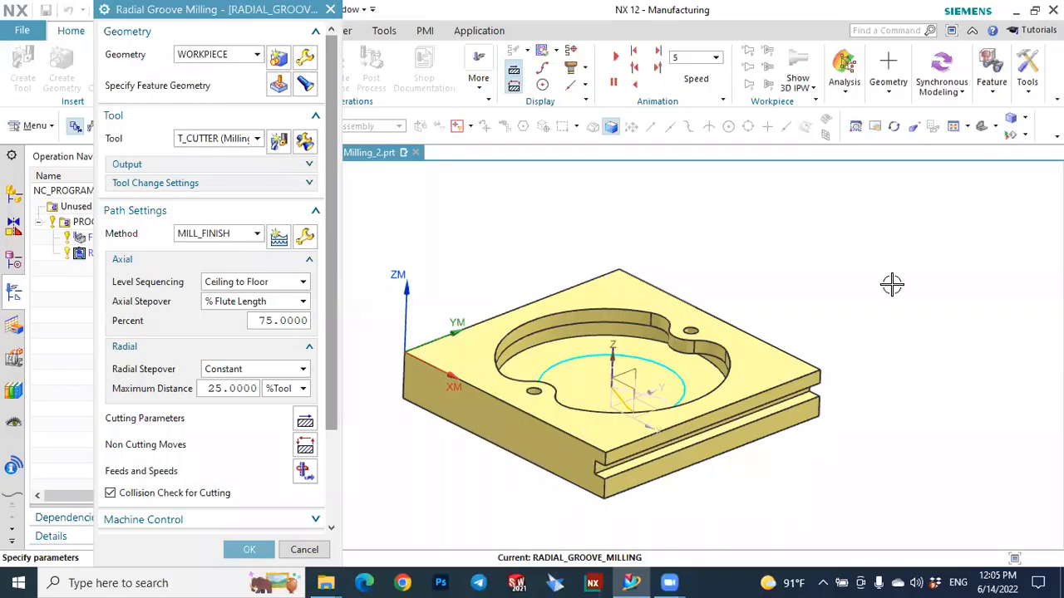
- Review the T cutter's dimensions, accept them, and regenerate the radial groove tool path
left_click(305, 142)
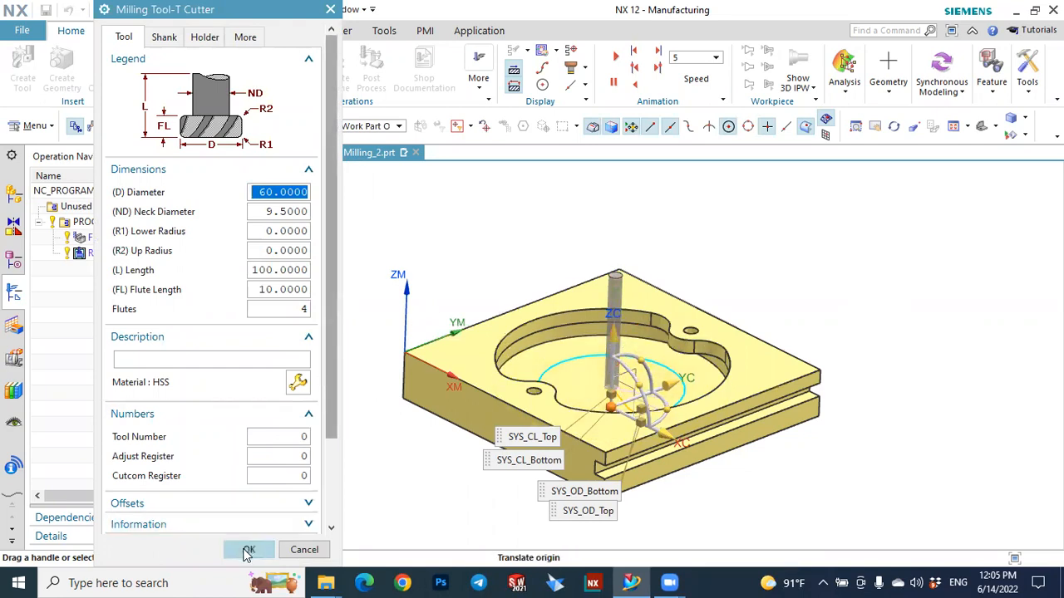
left_click(248, 550)
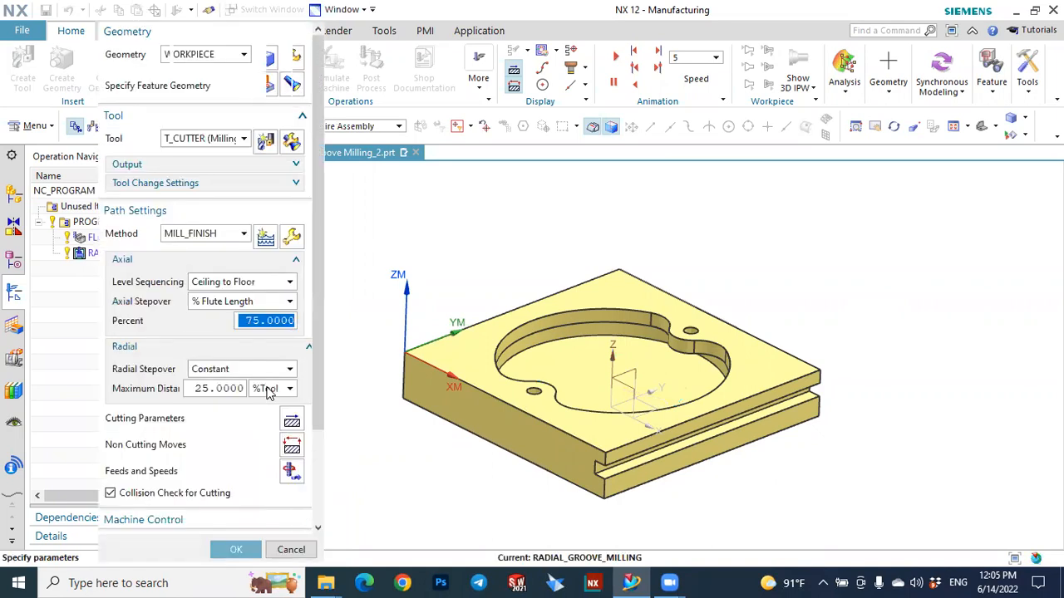
left_click_drag(332, 374, 332, 477)
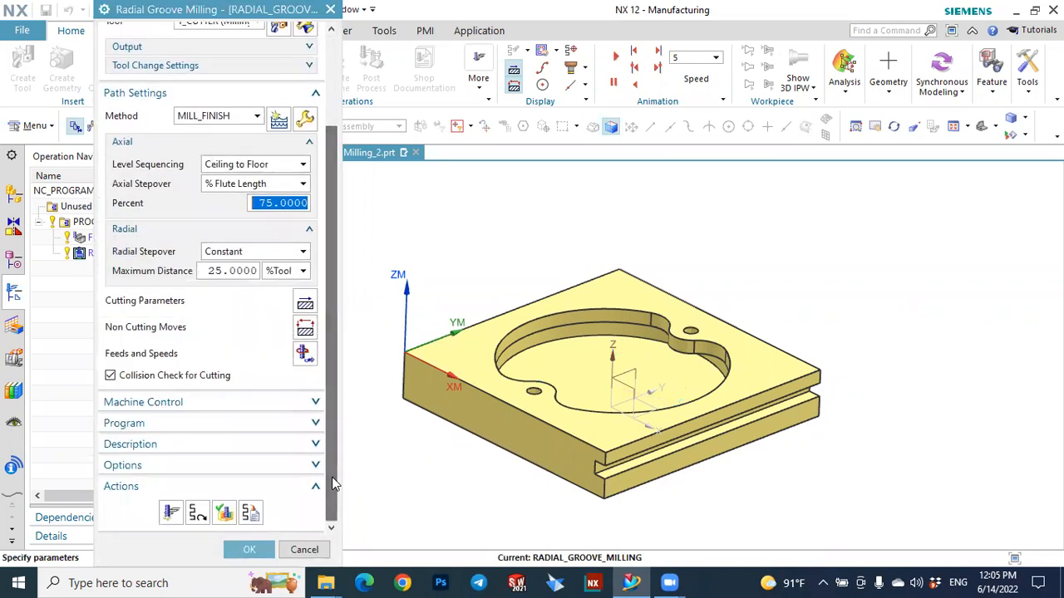
left_click(173, 513)
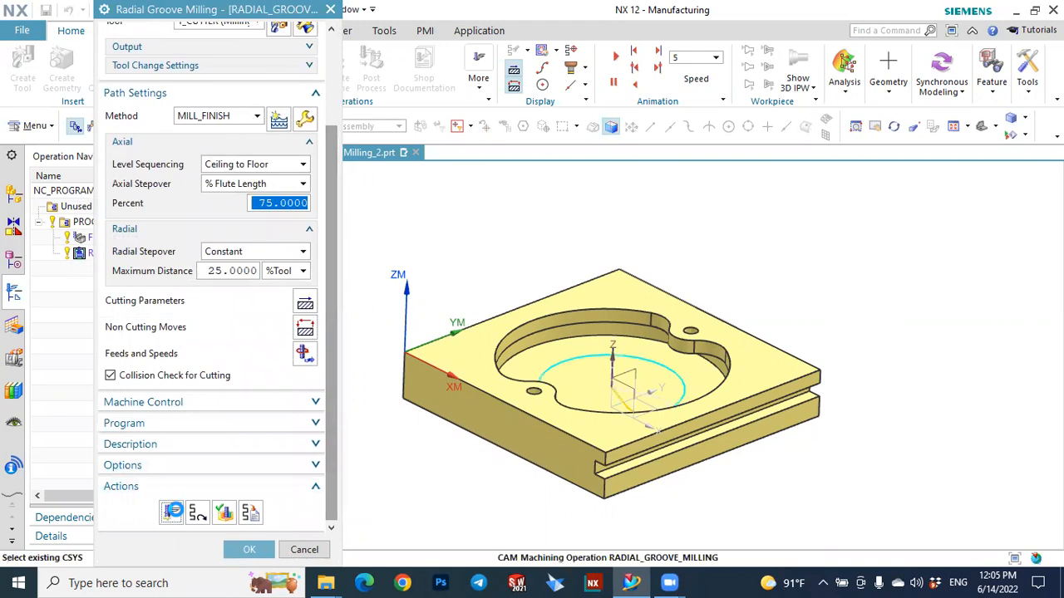
middle_click(173, 511)
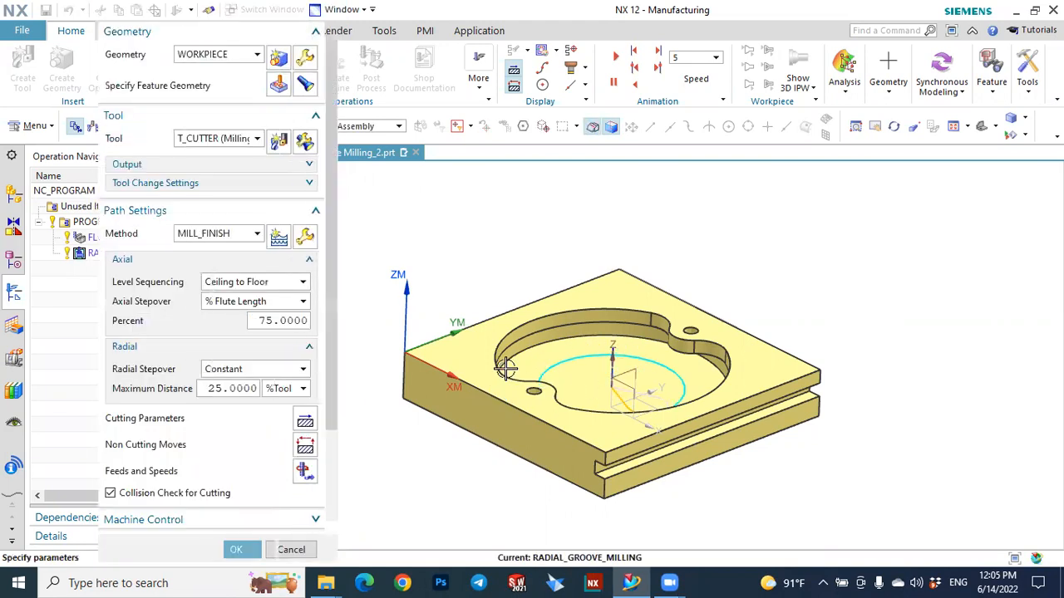
- Verify the radial groove tool path by playing the 3D Dynamic simulation at animation speed 6
left_click_drag(333, 372, 335, 469)
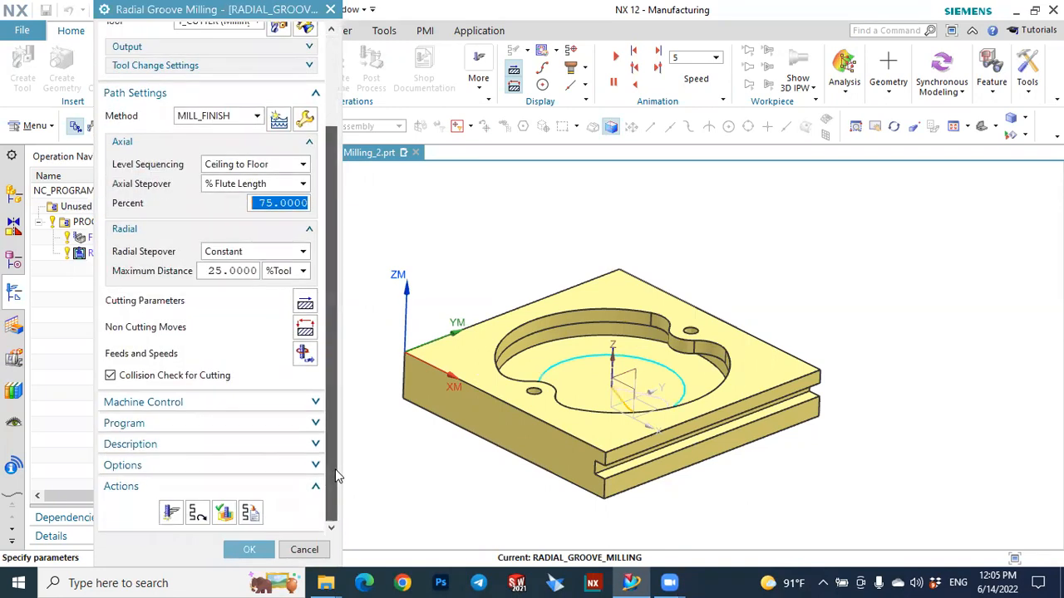
left_click(225, 512)
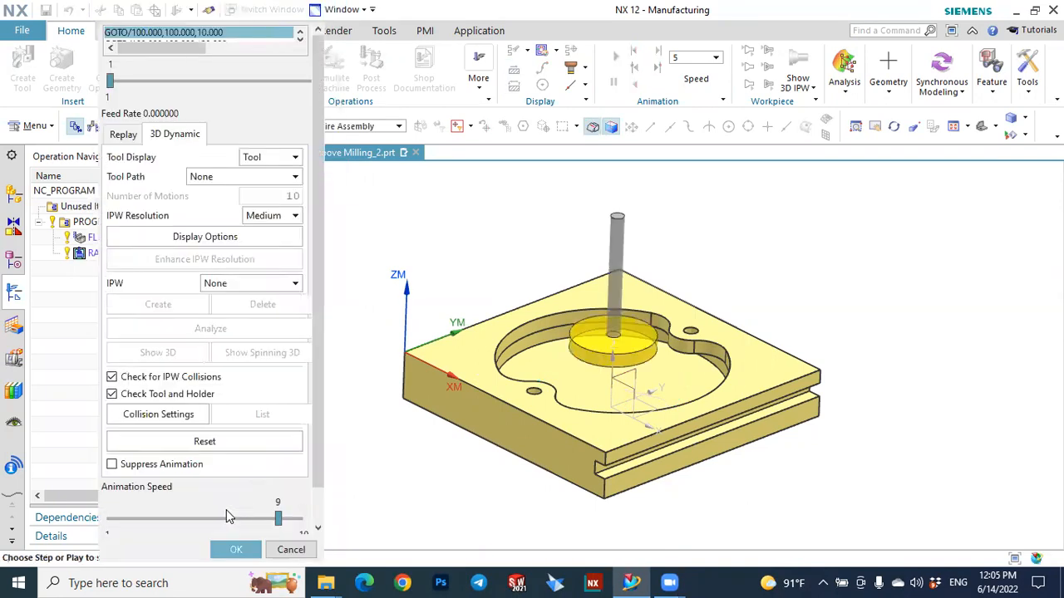
left_click_drag(338, 441, 223, 488)
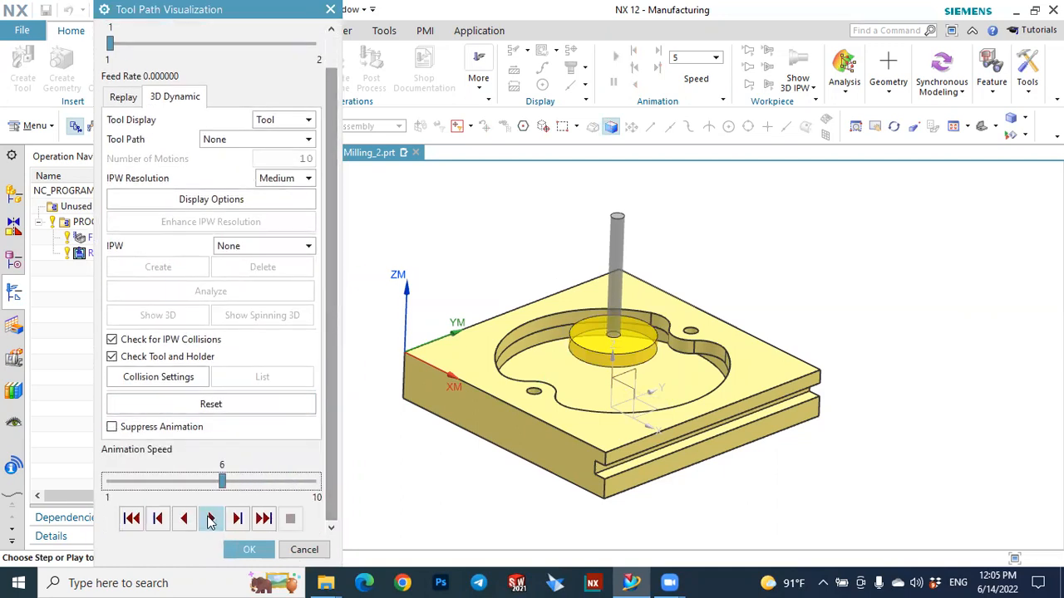
left_click(211, 520)
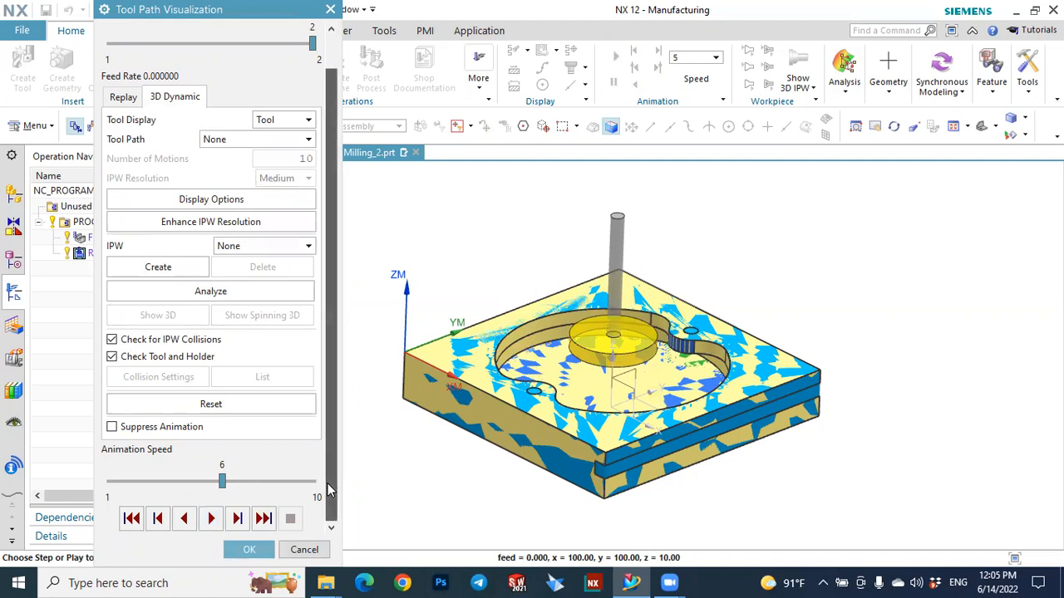
- Reset the groove simulation and replay it at animation speed 4
left_click(209, 405)
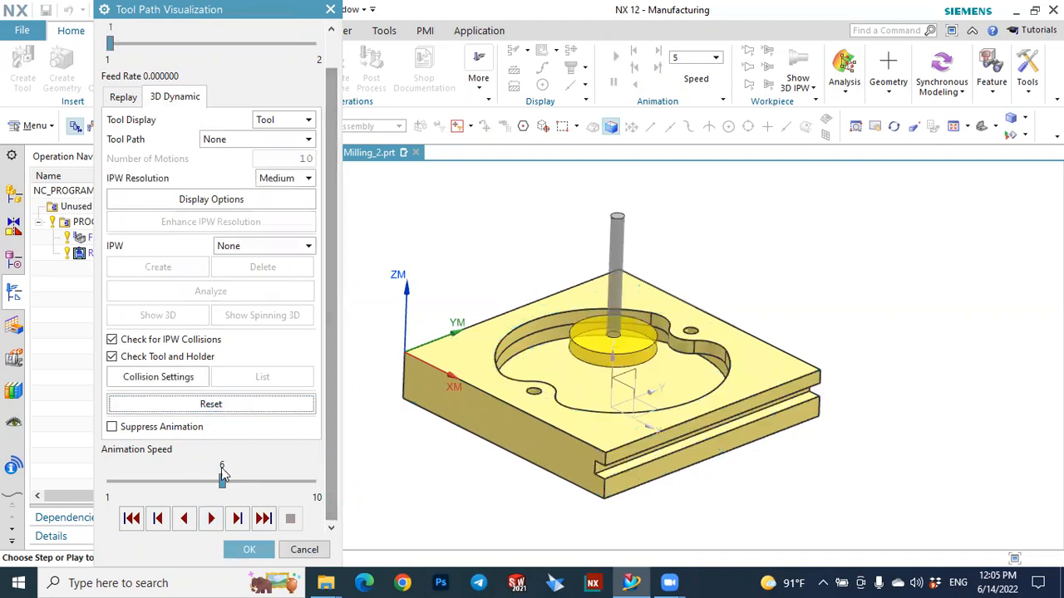
left_click_drag(222, 482, 176, 485)
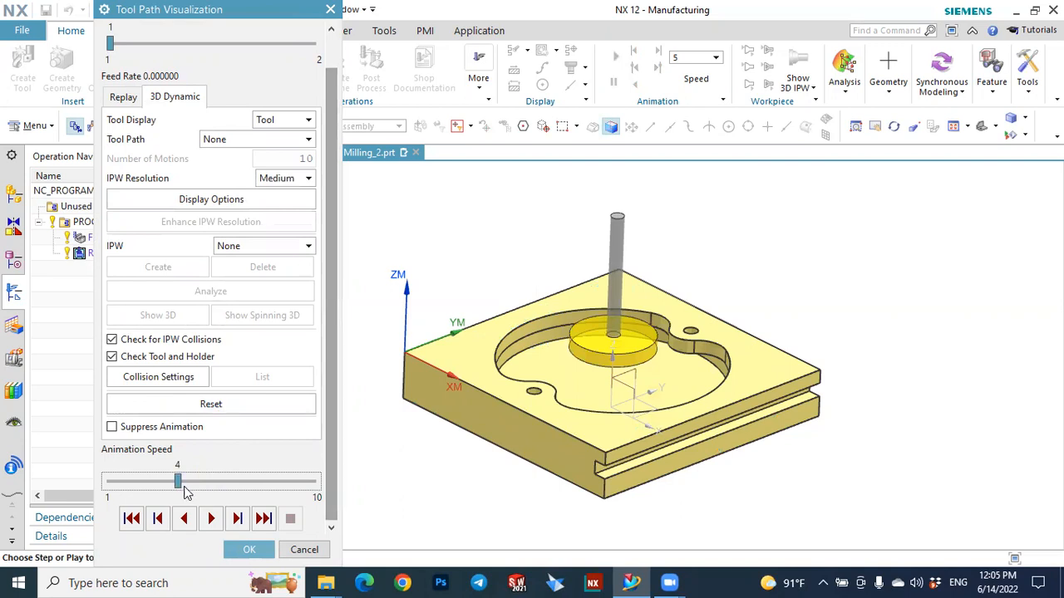
left_click(210, 519)
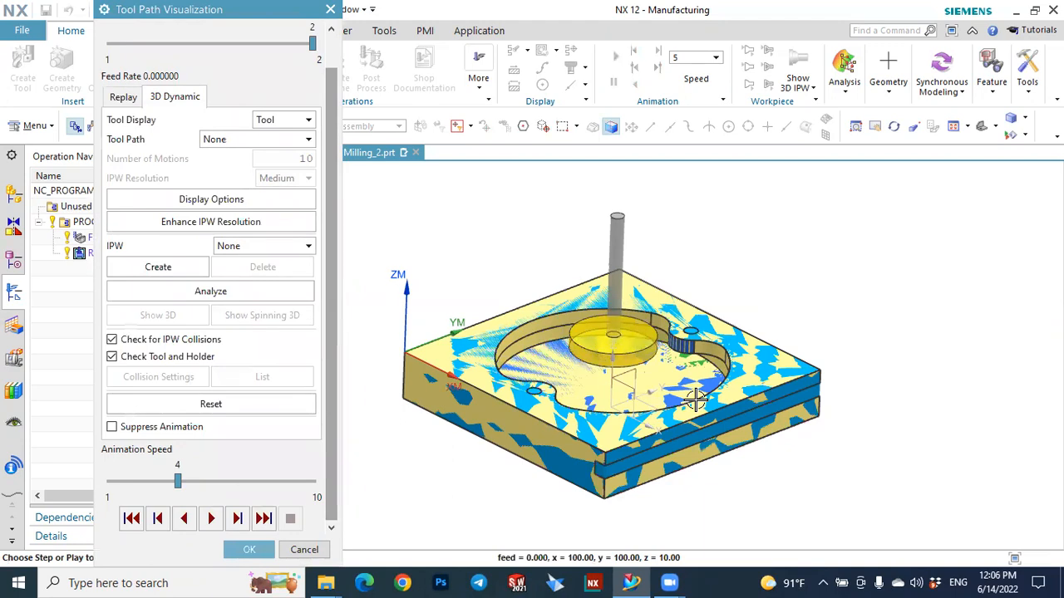
- Inspect the simulated groove cut inside the pocket, close the tool path visualization, and accept the radial groove milling operation
scroll(702, 390, "down", 2)
scroll(705, 349, "down", 2)
middle_click_drag(691, 335, 710, 352)
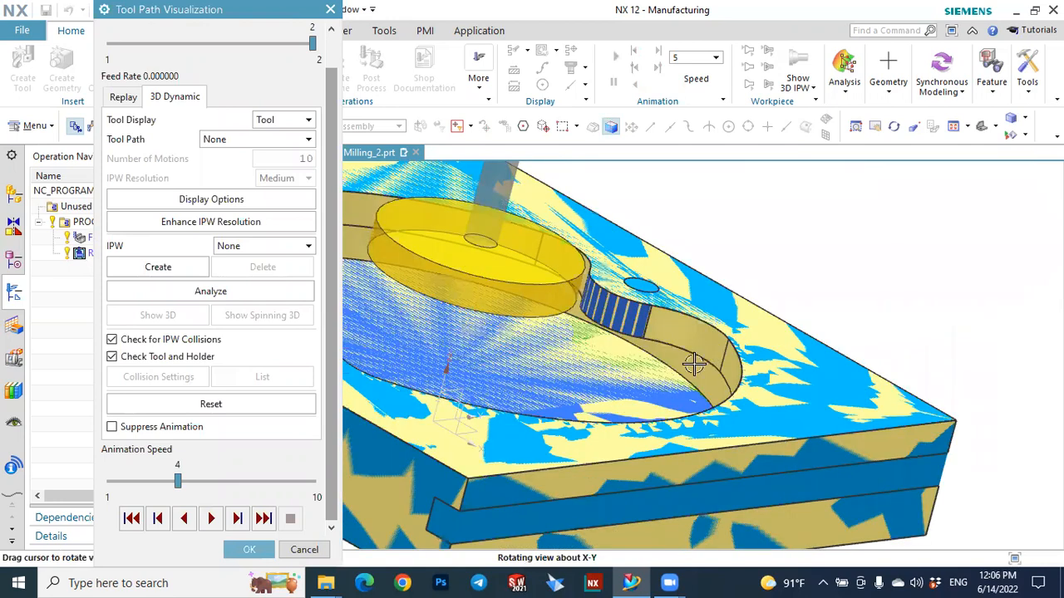
scroll(696, 356, "up", 2)
left_click(250, 550)
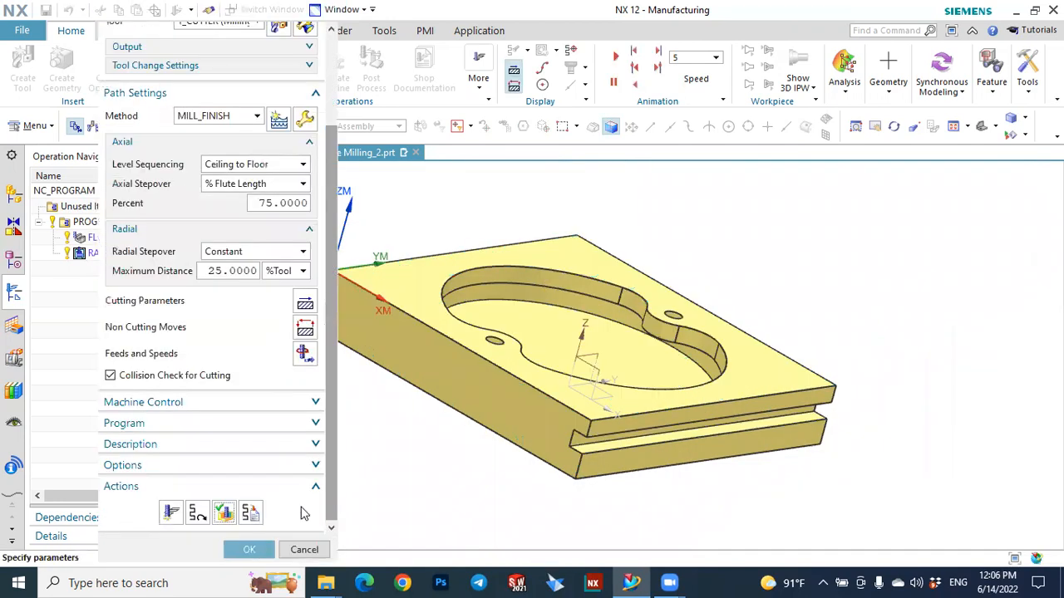
left_click(249, 550)
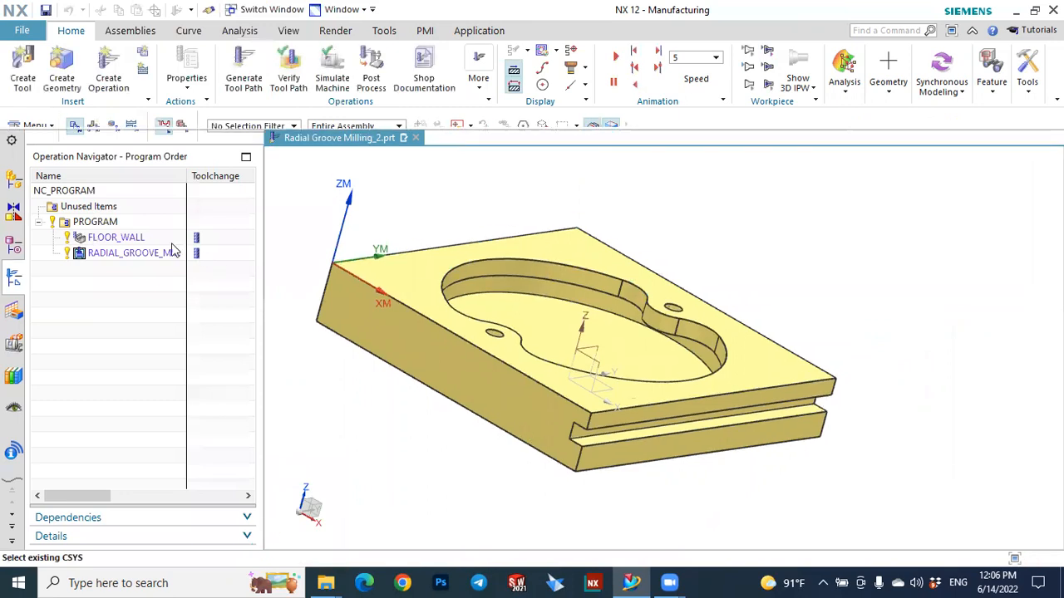
- Review the FLOOR_WALL and RADIAL_GROOVE_MILLING tool paths on the part, clear the selection, and view the plate's side slot
left_click(116, 225)
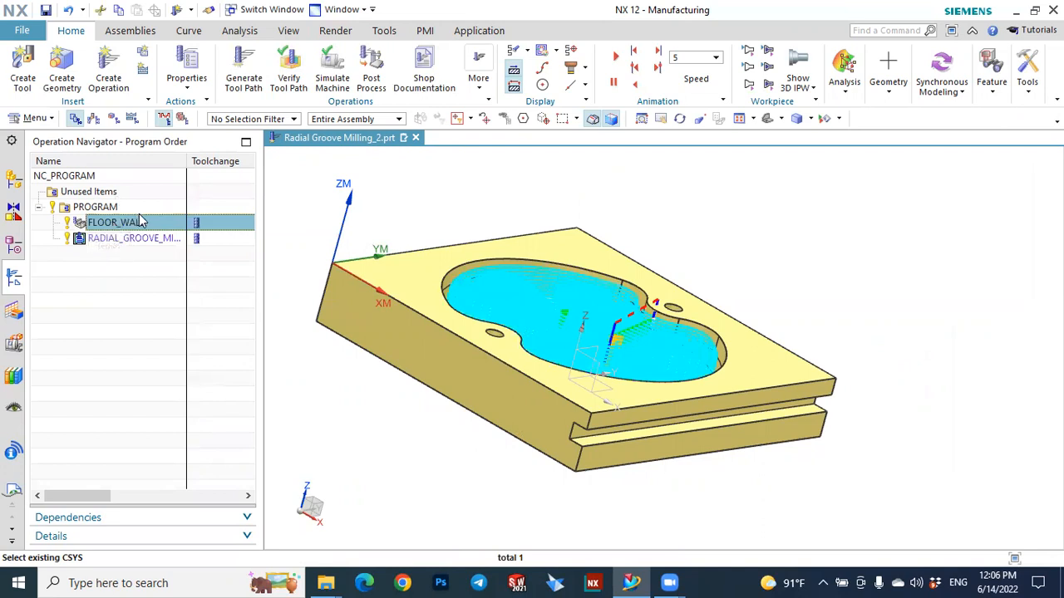
left_click(148, 241)
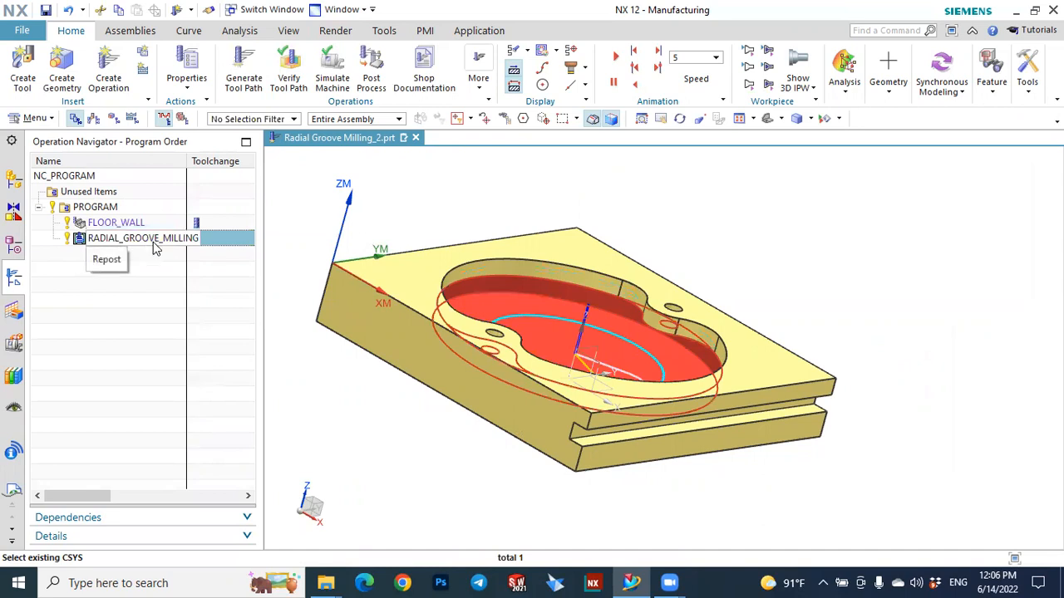
left_click(183, 382)
middle_click_drag(493, 351, 597, 433)
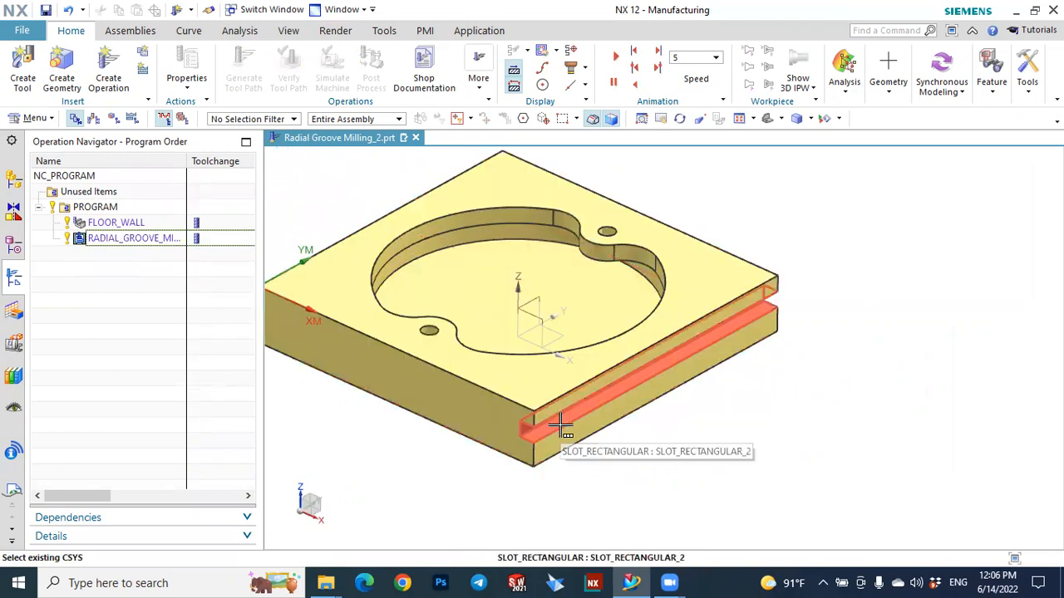
- Preview the T_CUTTER tool in the machine tool view, and return to the program order view
left_click(94, 119)
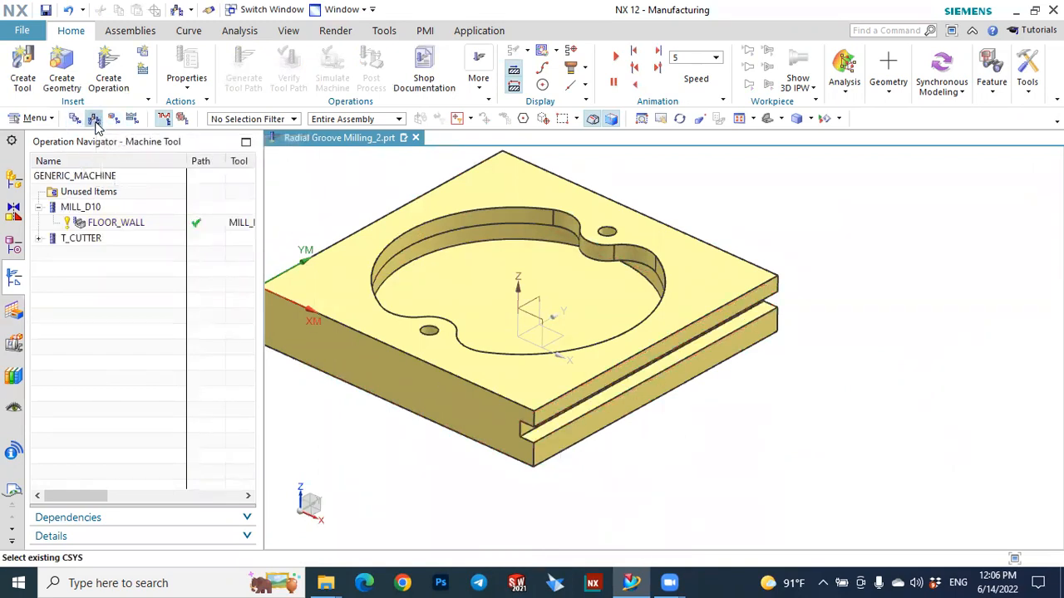
left_click(89, 241)
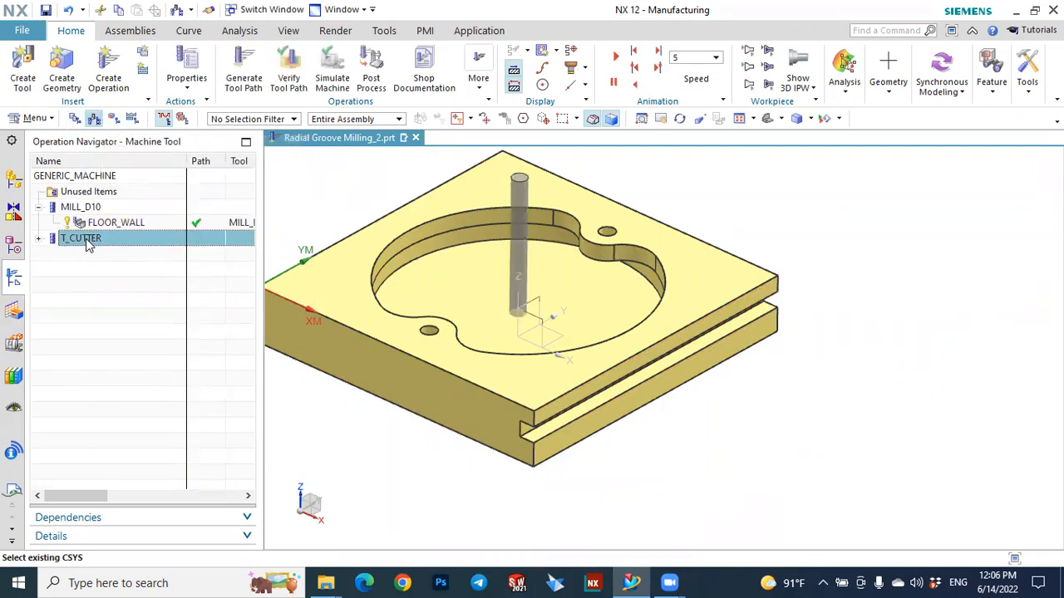
left_click(75, 119)
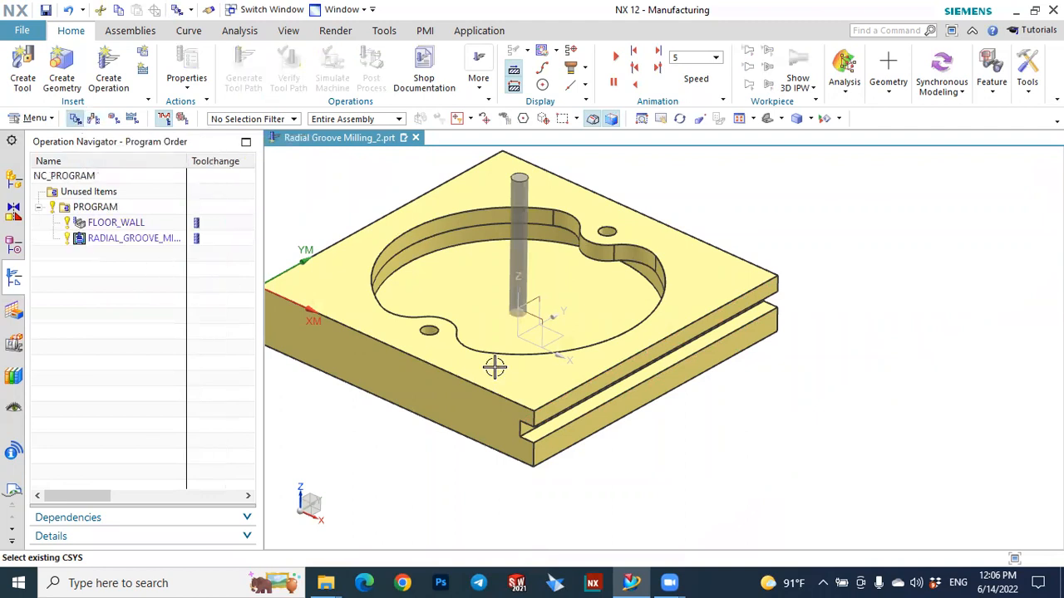
- Start a new operation of type mill_planar with the Groove Milling subtype
scroll(494, 363, "down", 3)
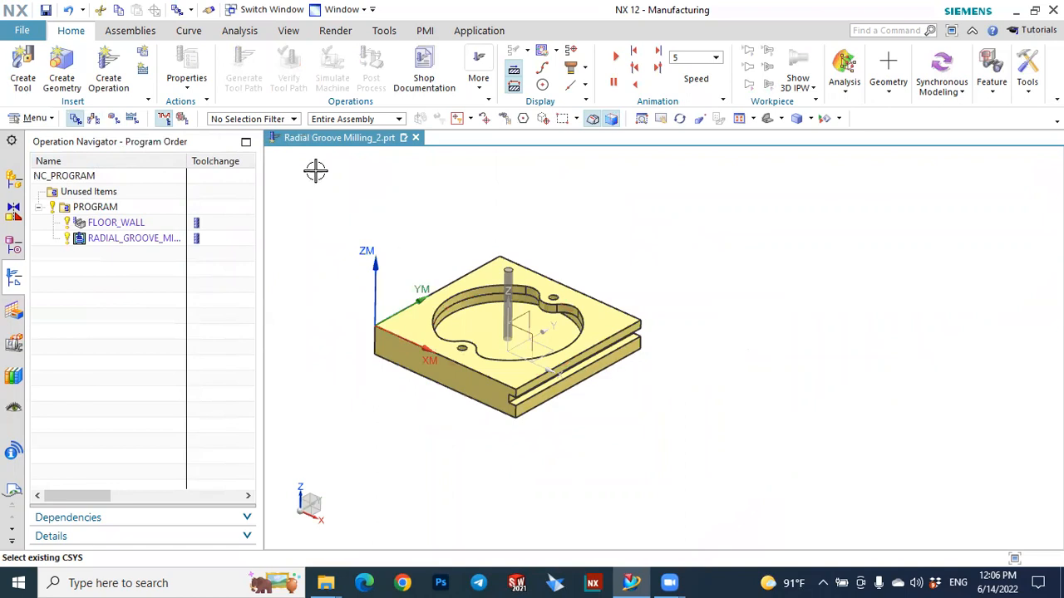
left_click(116, 77)
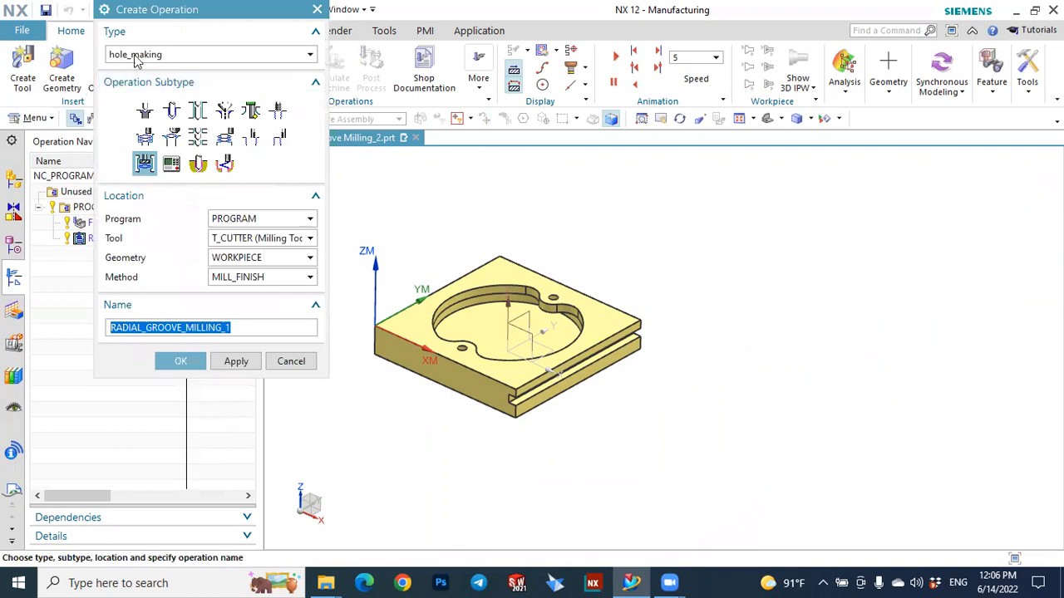
left_click(137, 55)
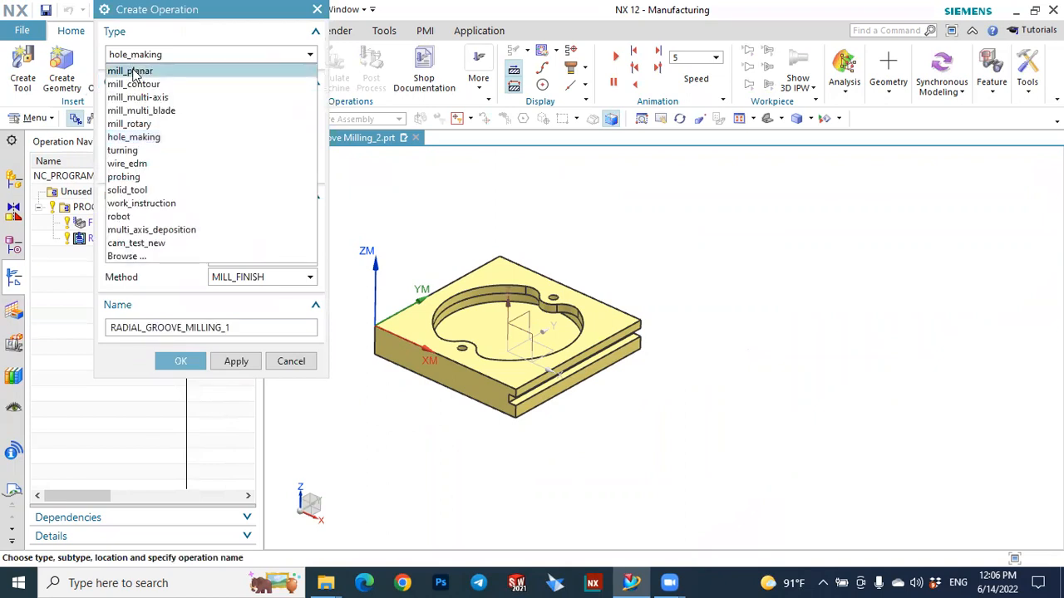
left_click(131, 72)
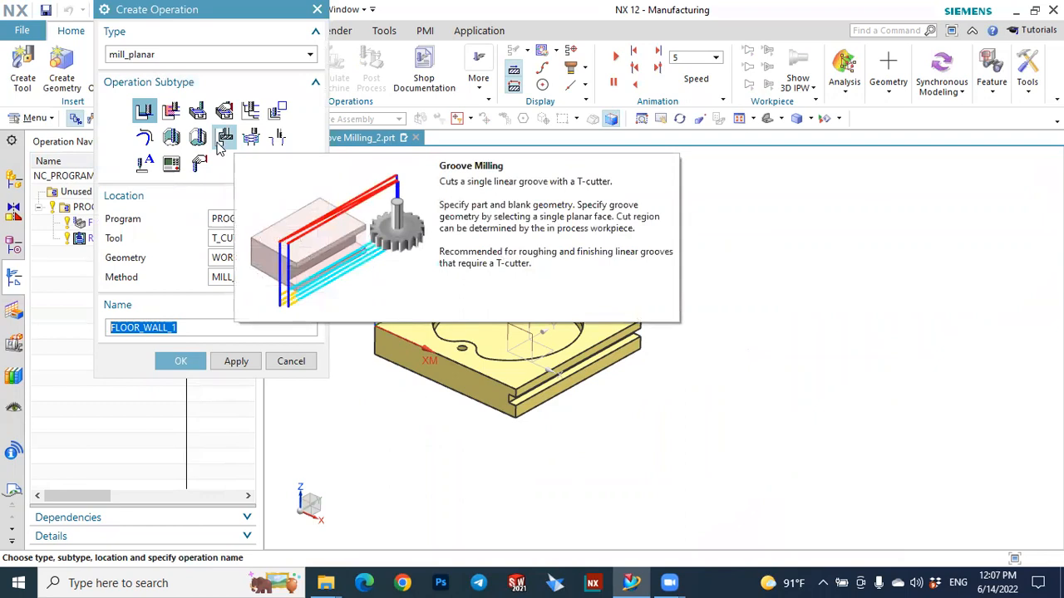
left_click(219, 144)
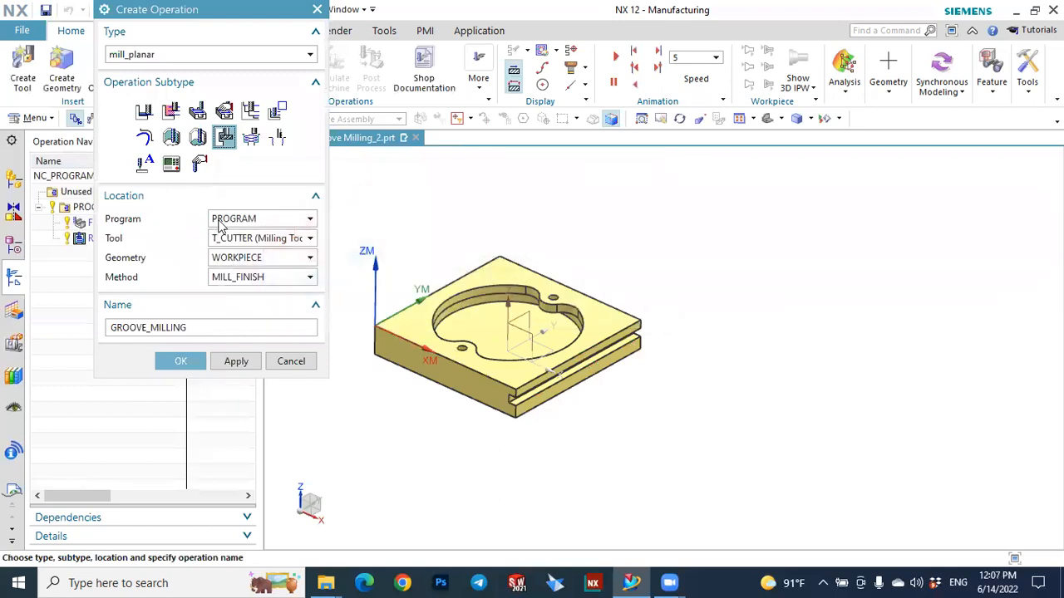
- Create GROOVE_MILLING with program PROGRAM, tool T_CUTTER, geometry WORKPIECE and method MILL_FINISH
left_click(220, 220)
left_click(220, 224)
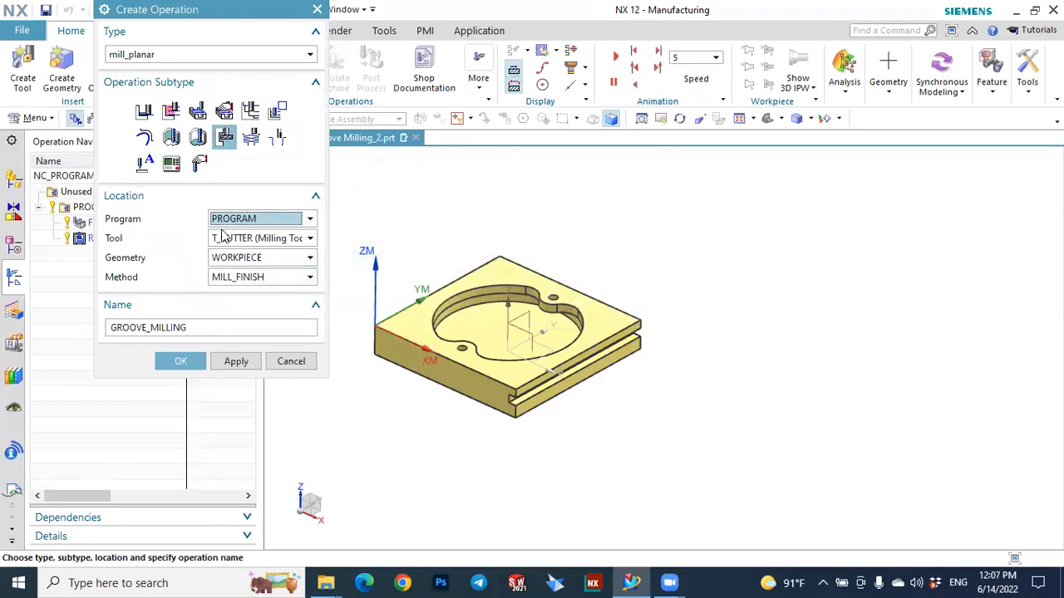
left_click(222, 239)
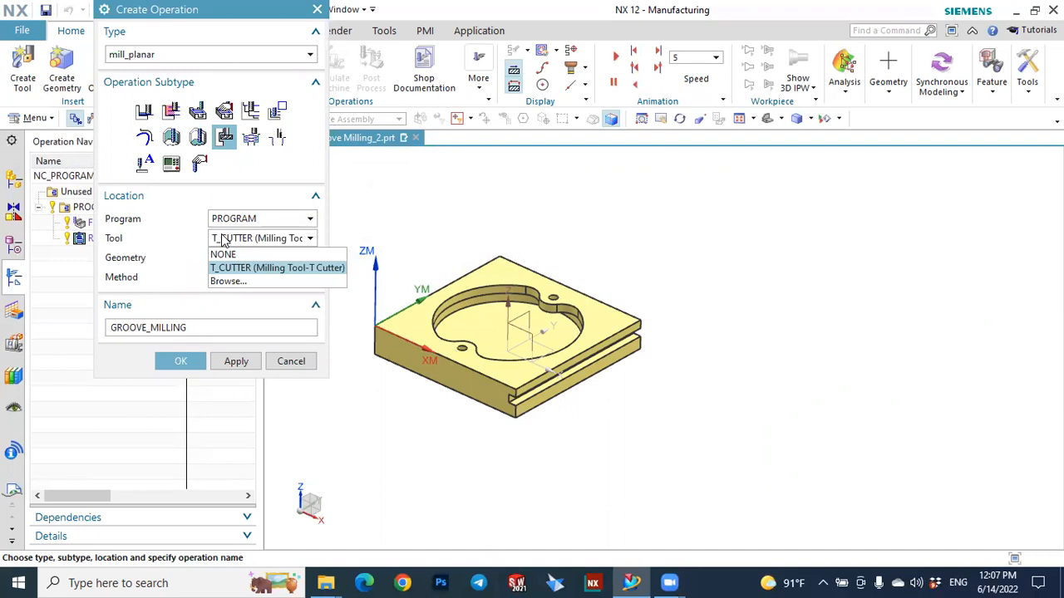
left_click(231, 269)
left_click(230, 265)
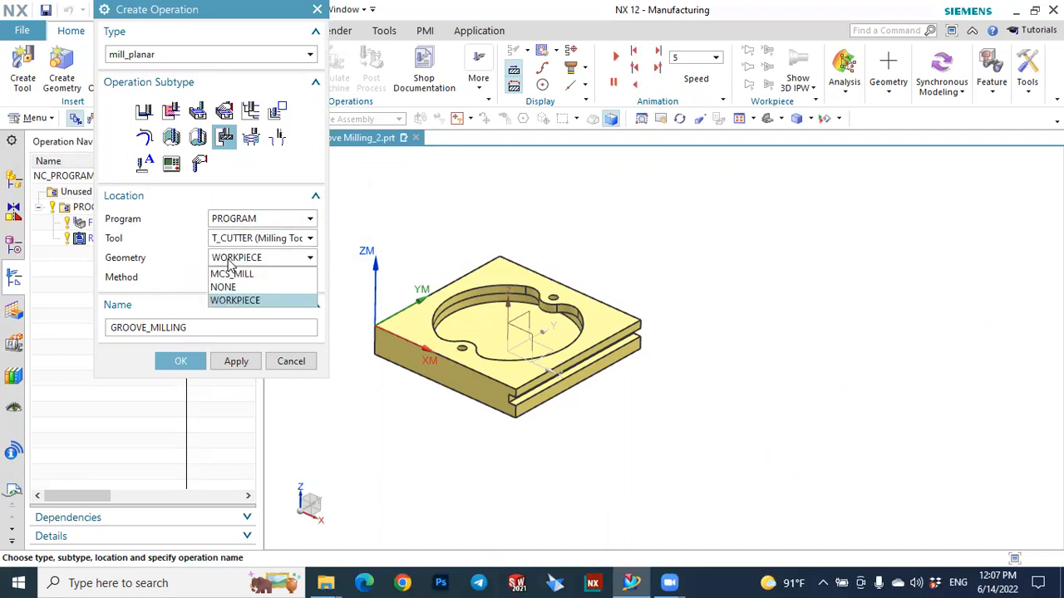
left_click(230, 265)
left_click(230, 281)
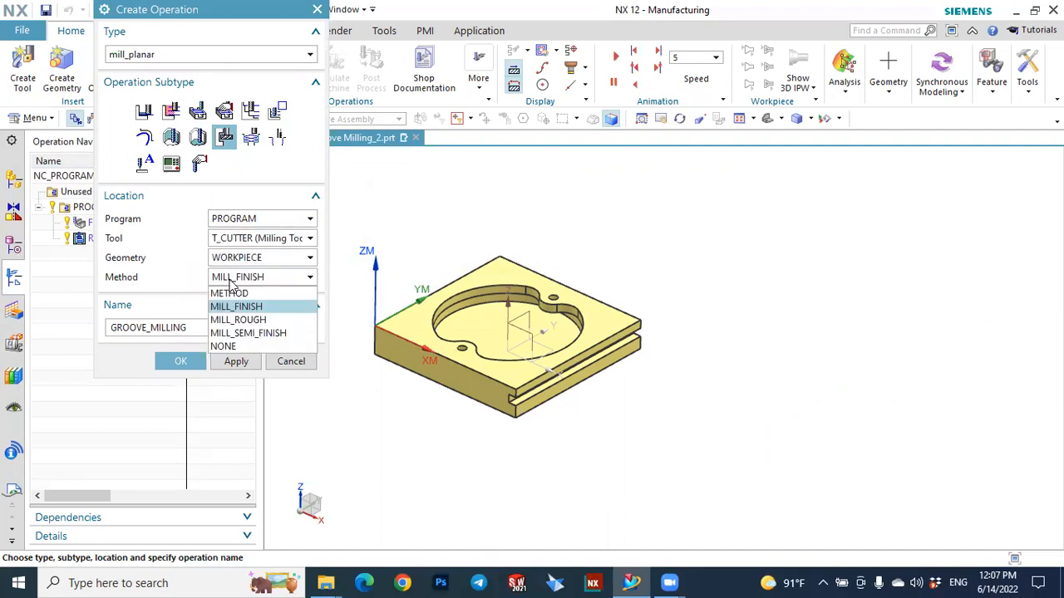
left_click(230, 281)
left_click(183, 360)
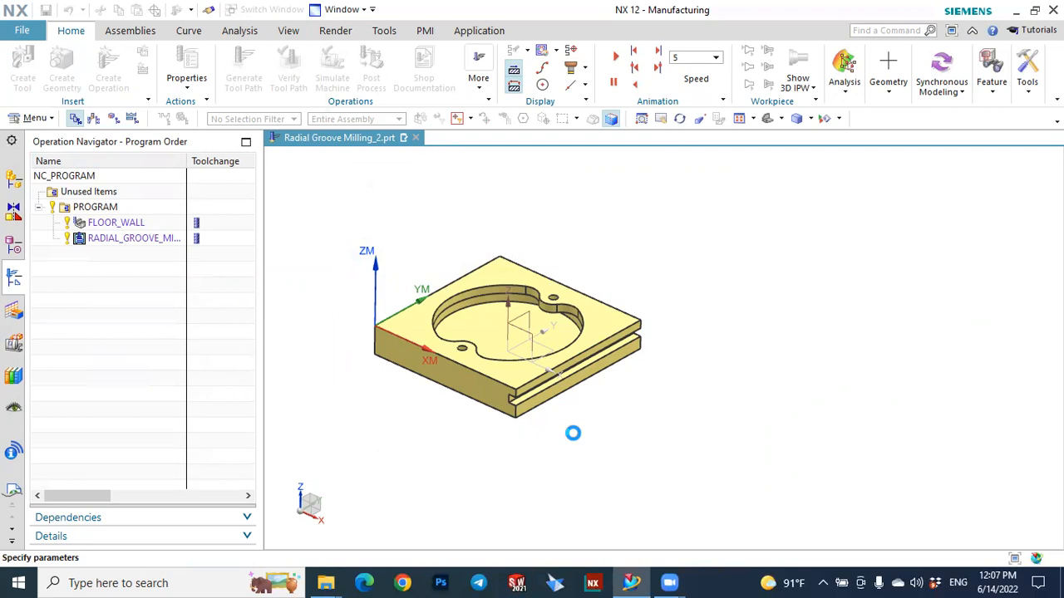
- Specify the rectangular slot along the plate's side as the groove geometry, using the 3D in-process workpiece
middle_click_drag(556, 425, 536, 387)
scroll(520, 370, "up", 5)
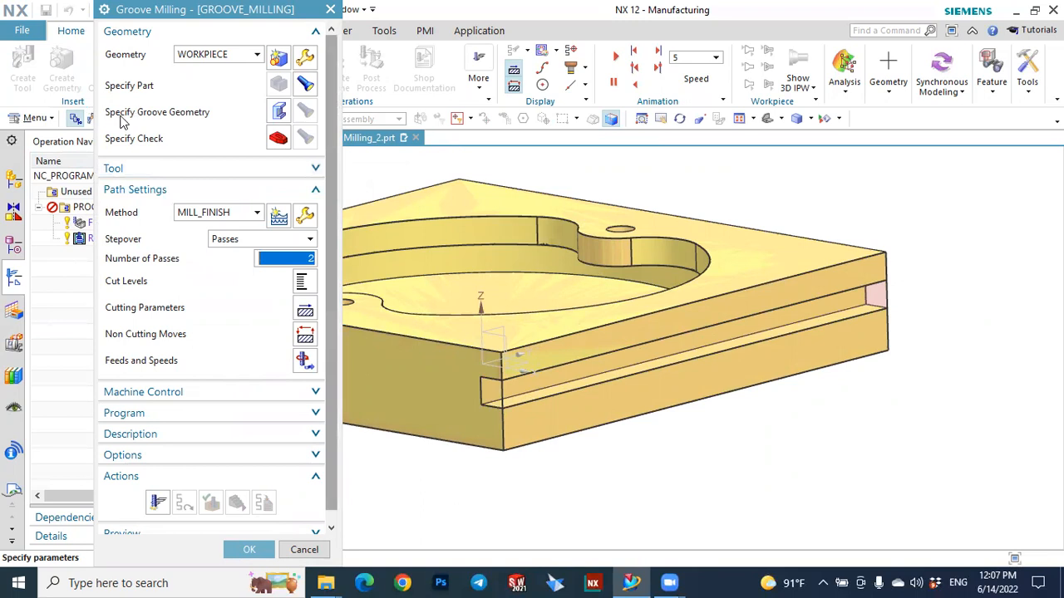
left_click(279, 111)
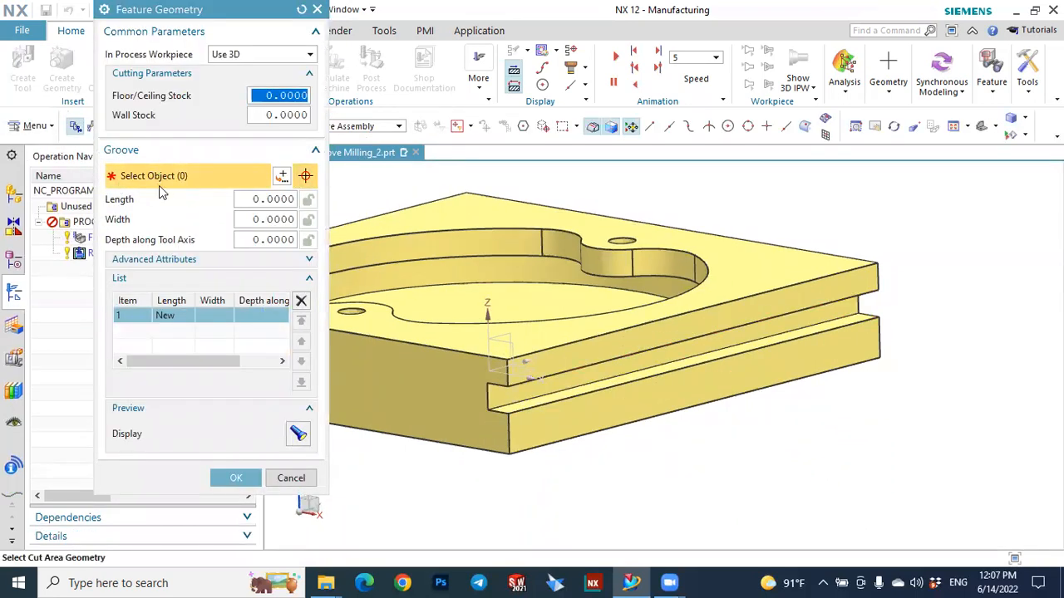
left_click(504, 389)
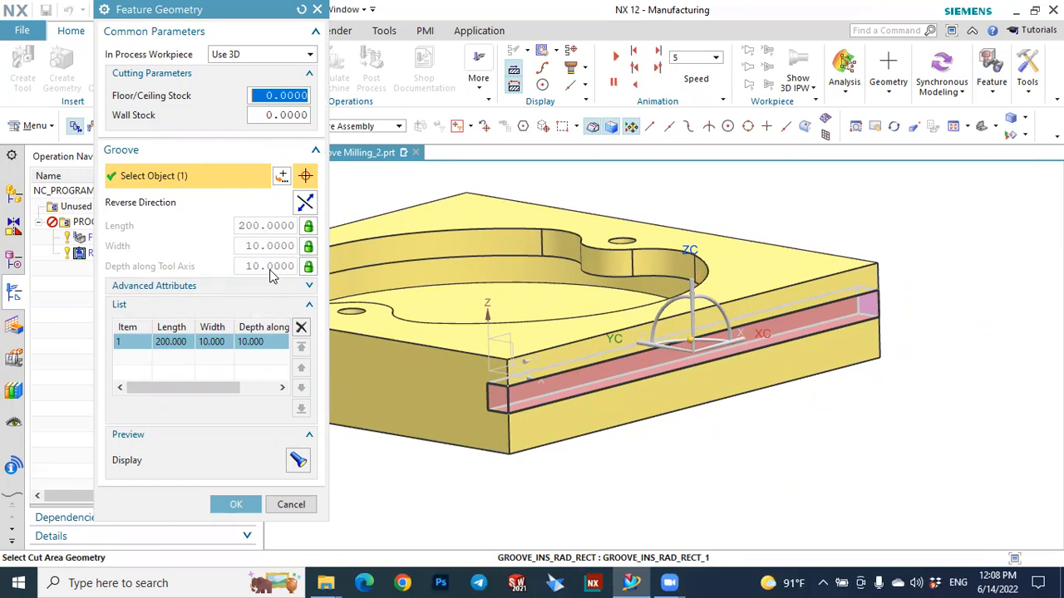
left_click(235, 507)
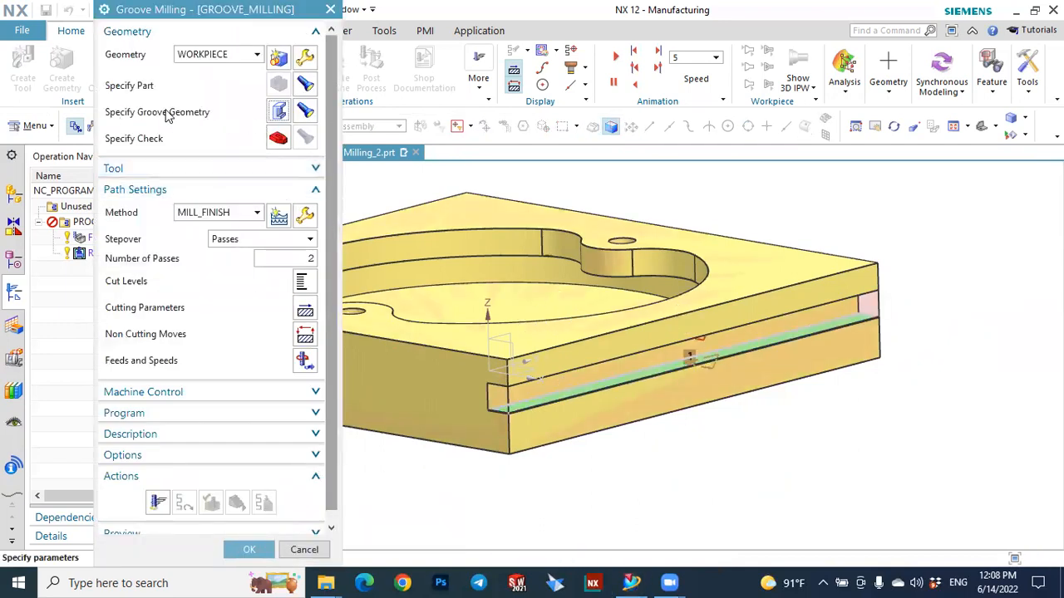
- Display the specified groove geometry on the part and show the tool assigned to the operation
left_click(305, 113)
scroll(820, 316, "down", 3)
mouse_move(820, 315)
middle_mouse_down()
mouse_move(848, 335)
mouse_move(764, 308)
mouse_move(845, 331)
mouse_move(835, 331)
middle_mouse_up()
left_click(151, 170)
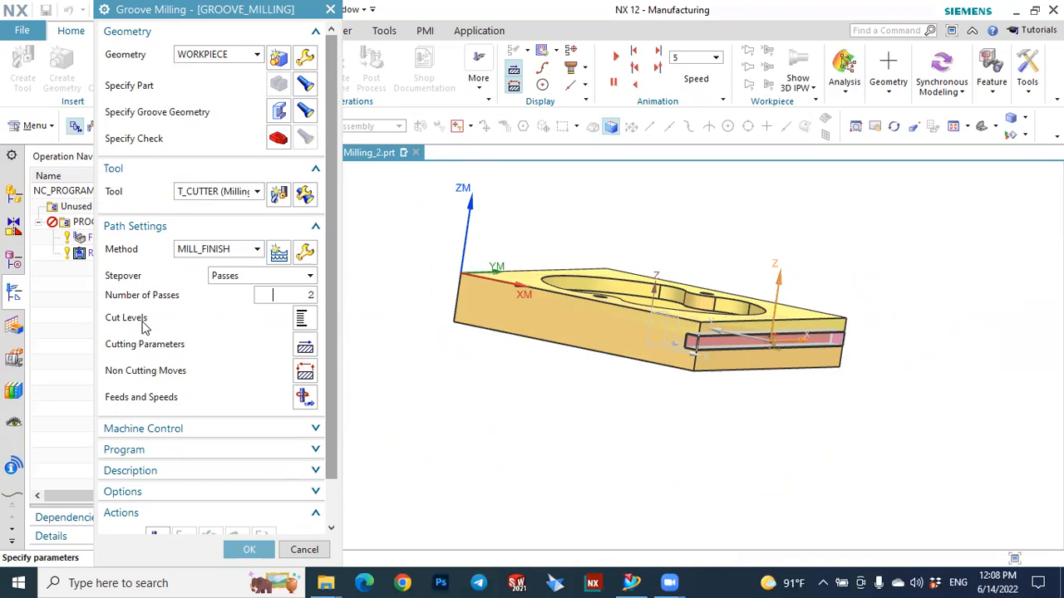
- Set the cut level sequencing to Ceiling to Floor, keeping the depth per cut at 50 %Flute Length
left_click(304, 317)
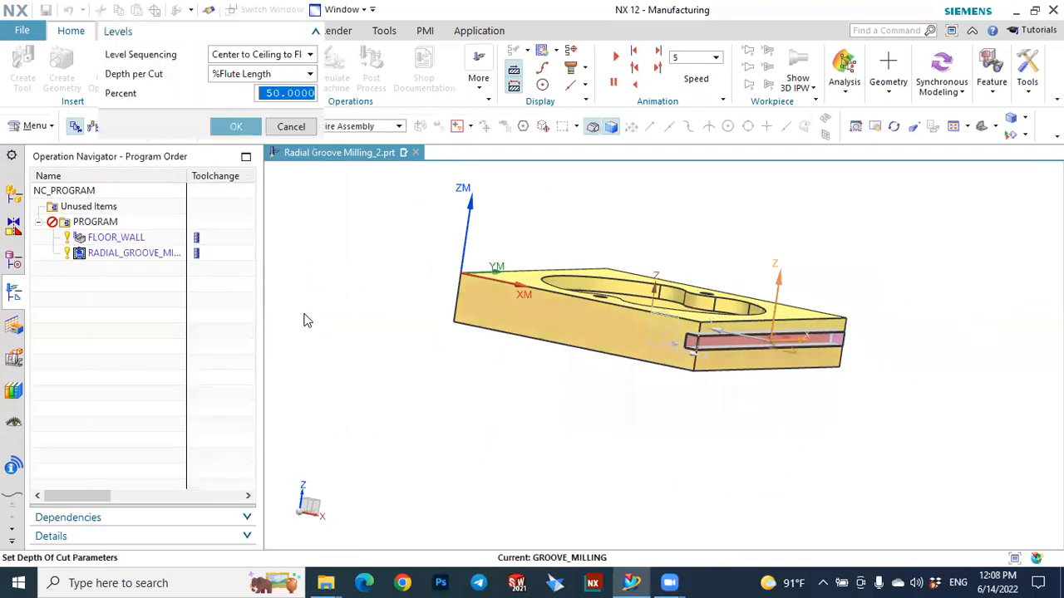
left_click(224, 57)
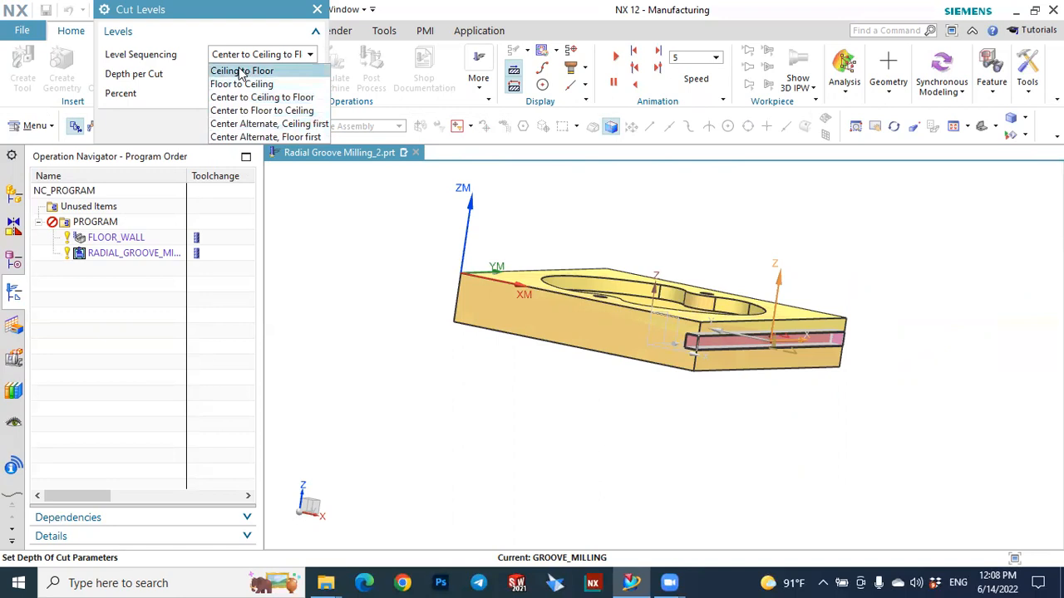
left_click(240, 72)
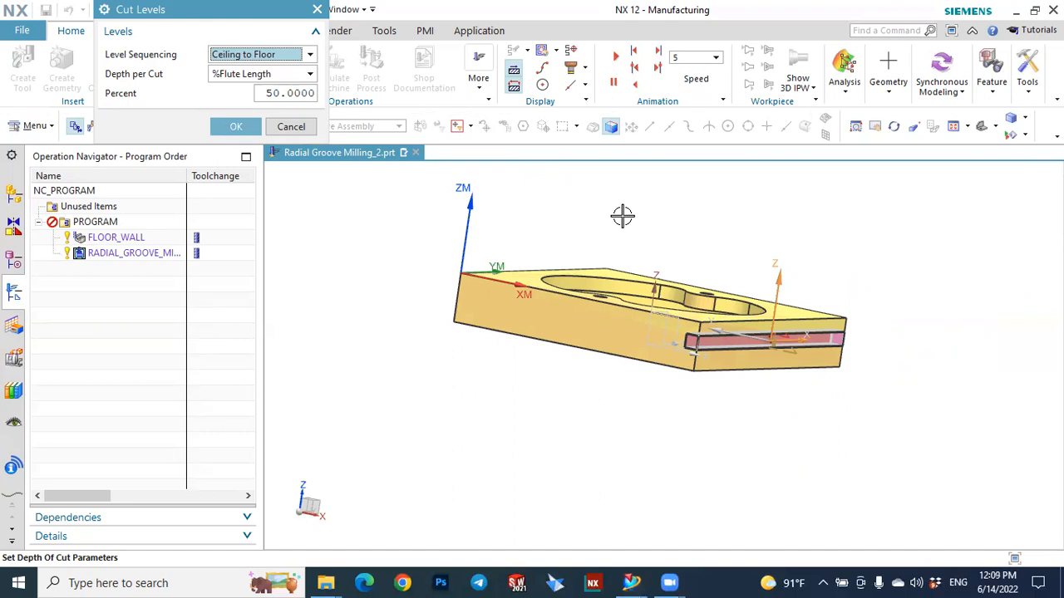
scroll(706, 345, "up", 5)
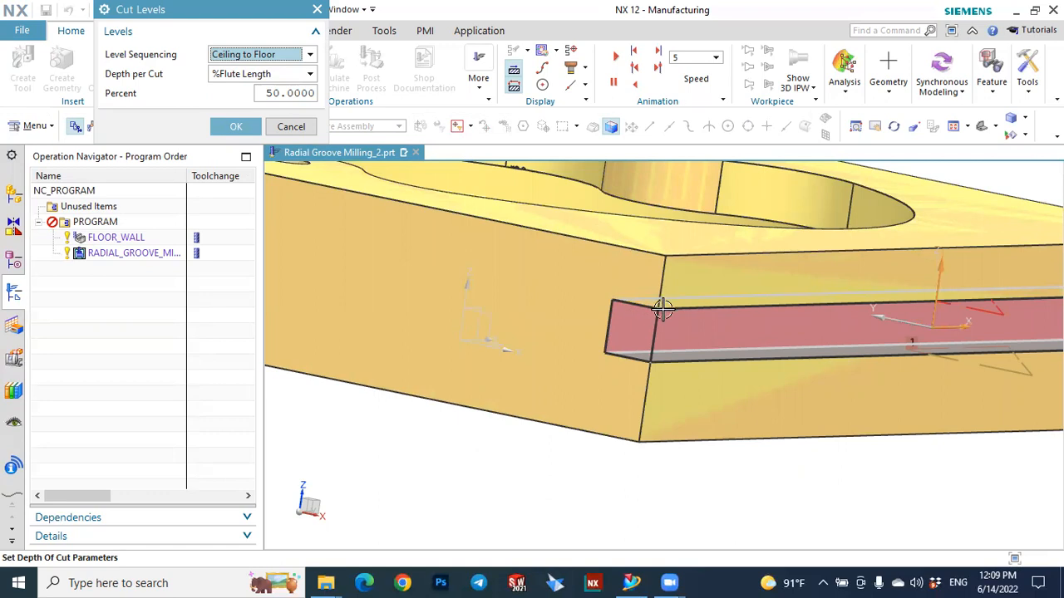
scroll(665, 316, "up", 2)
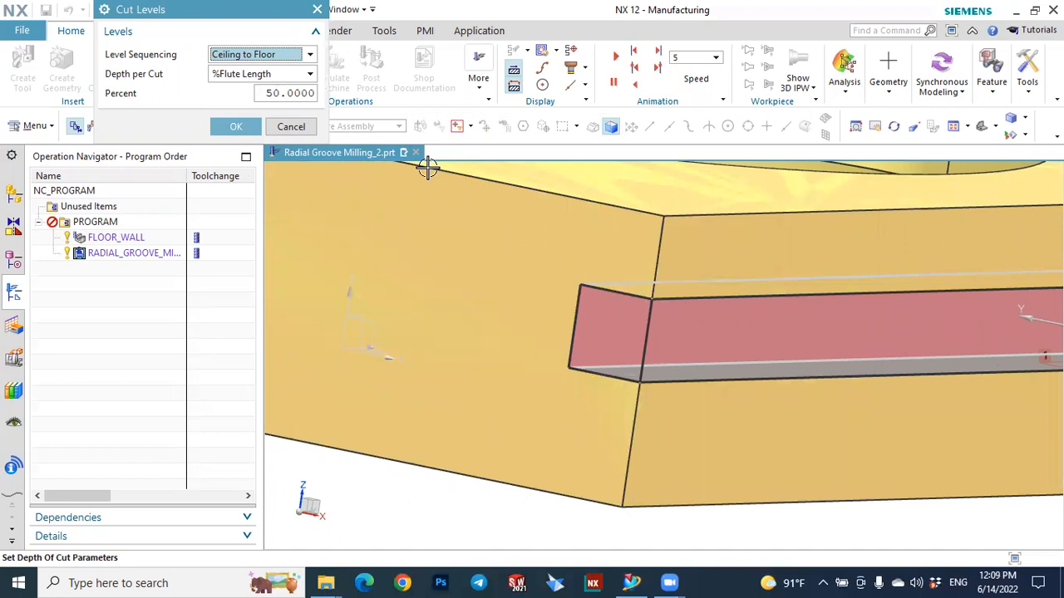
left_click(231, 127)
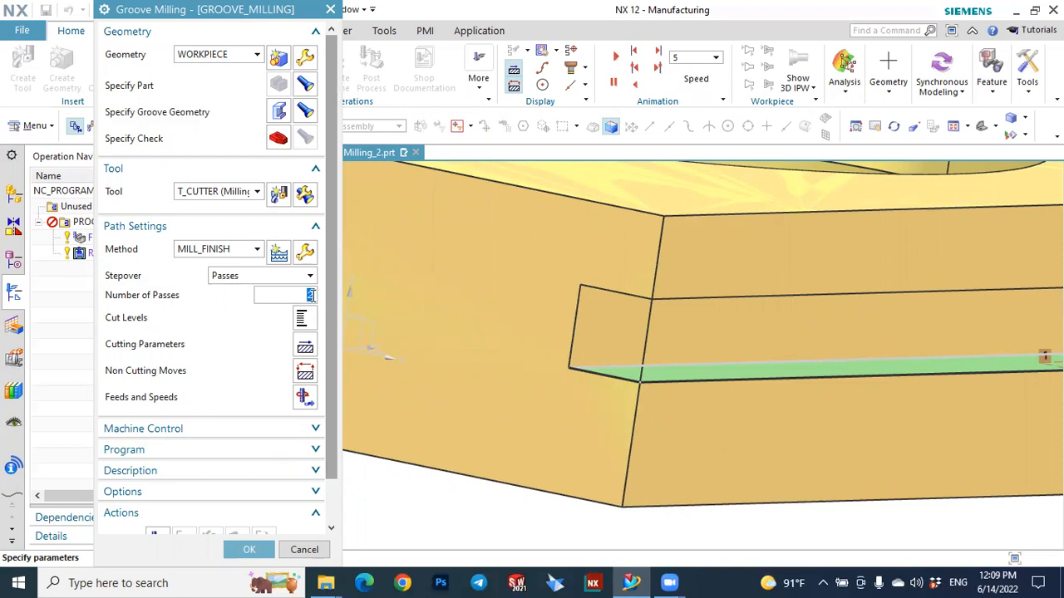
- Generate the side groove's tool path with 2 passes and inspect the passes along the slot
left_click_drag(329, 331, 335, 394)
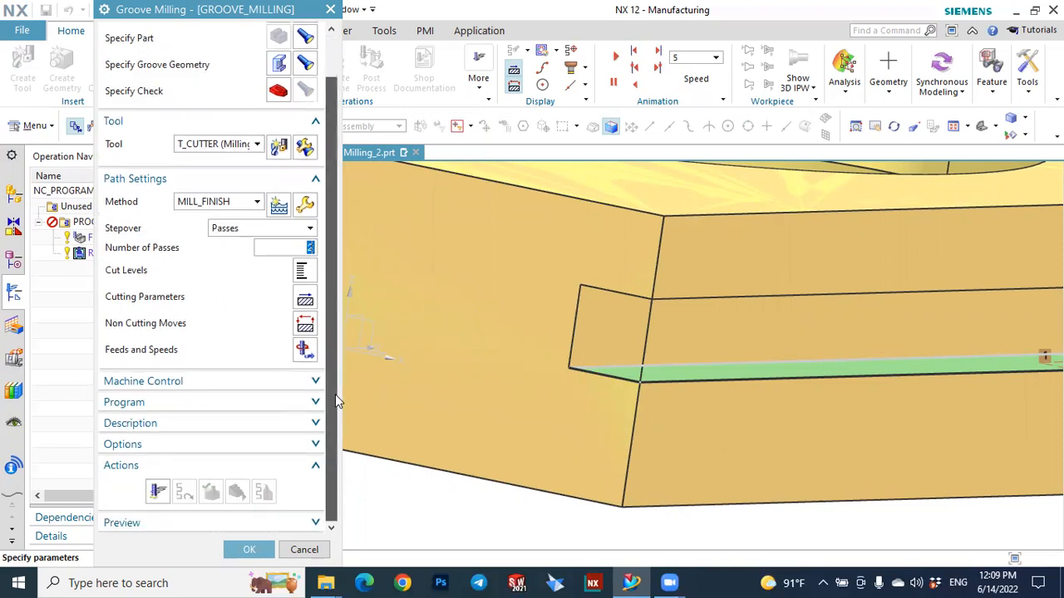
left_click(158, 492)
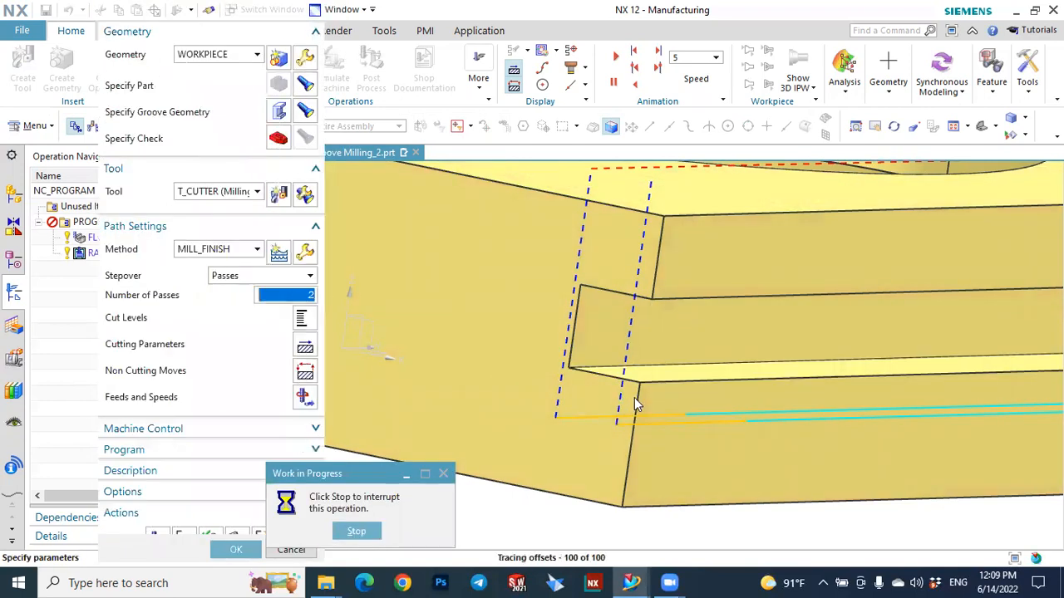
scroll(634, 395, "down", 4)
middle_click_drag(677, 404, 865, 450)
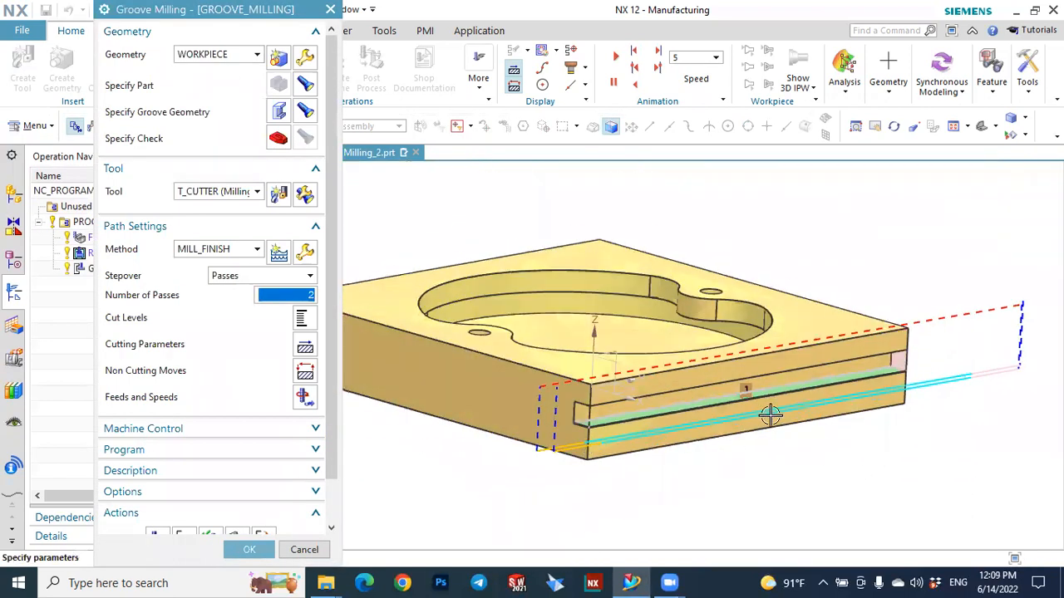
scroll(585, 453, "up", 2)
scroll(591, 421, "up", 2)
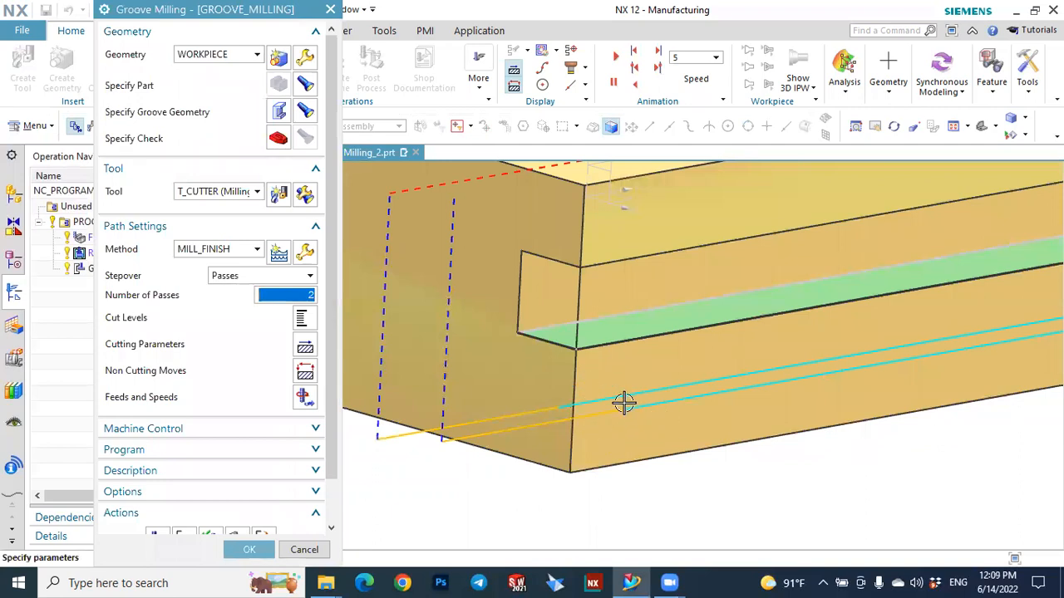
scroll(620, 400, "down", 2)
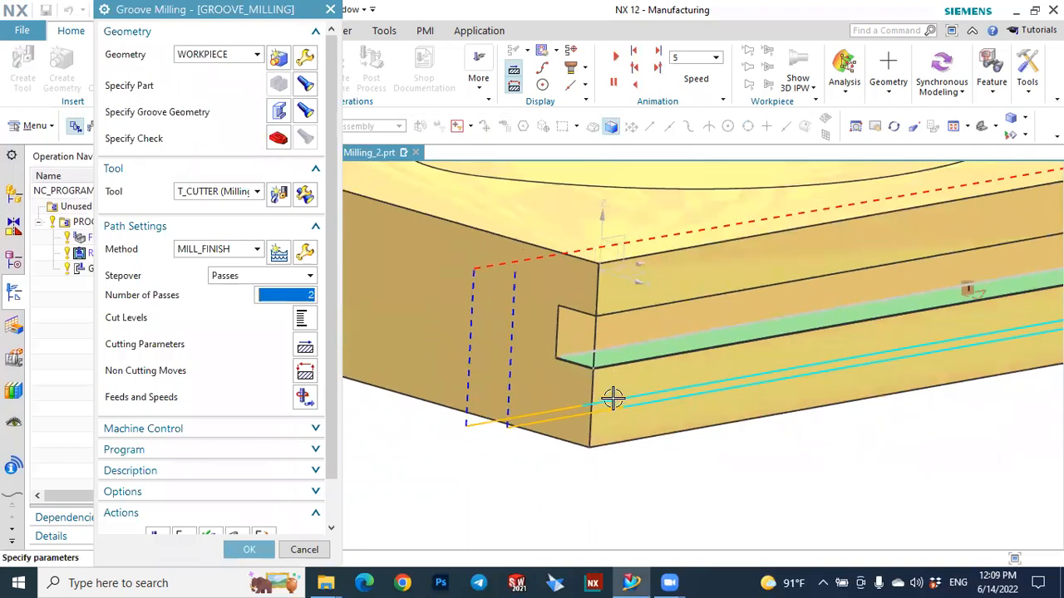
- Verify the side groove's two-pass tool path by playing its 3D Dynamic material-removal simulation
scroll(171, 471, "down", 2)
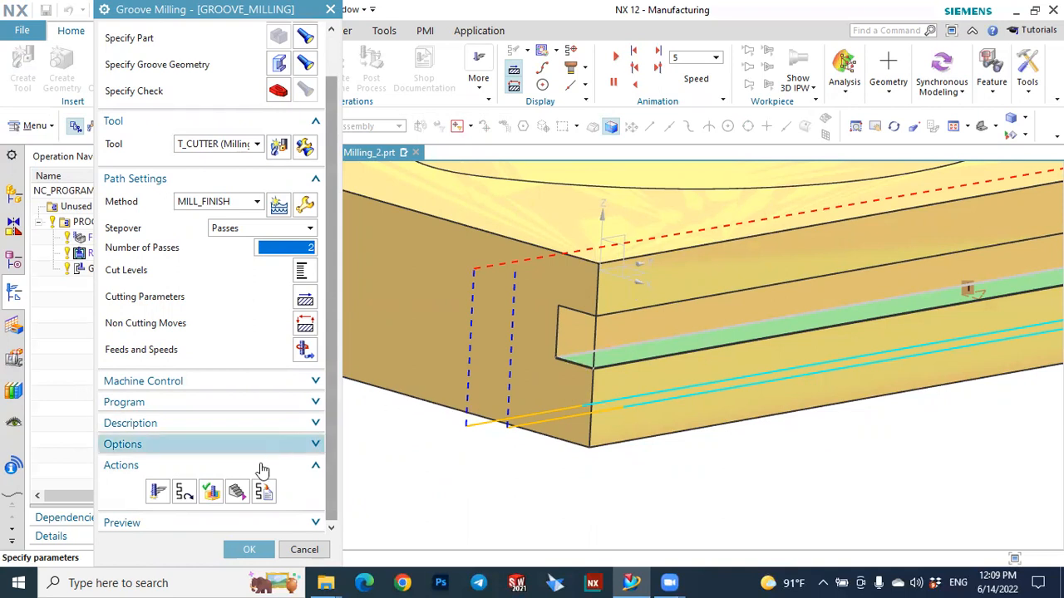
left_click(210, 494)
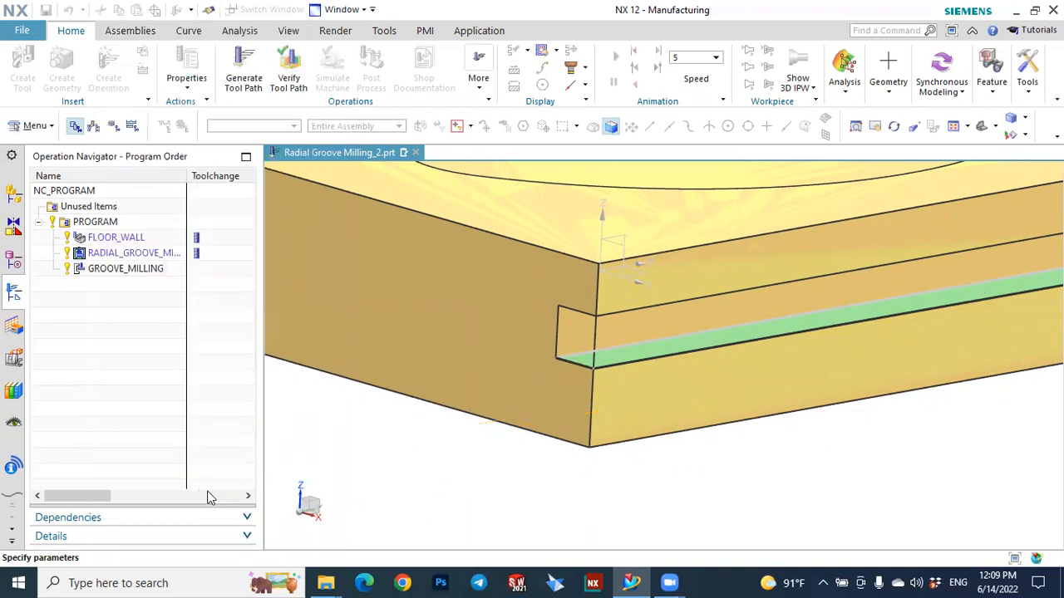
left_click_drag(326, 310, 329, 410)
scroll(658, 431, "down", 4)
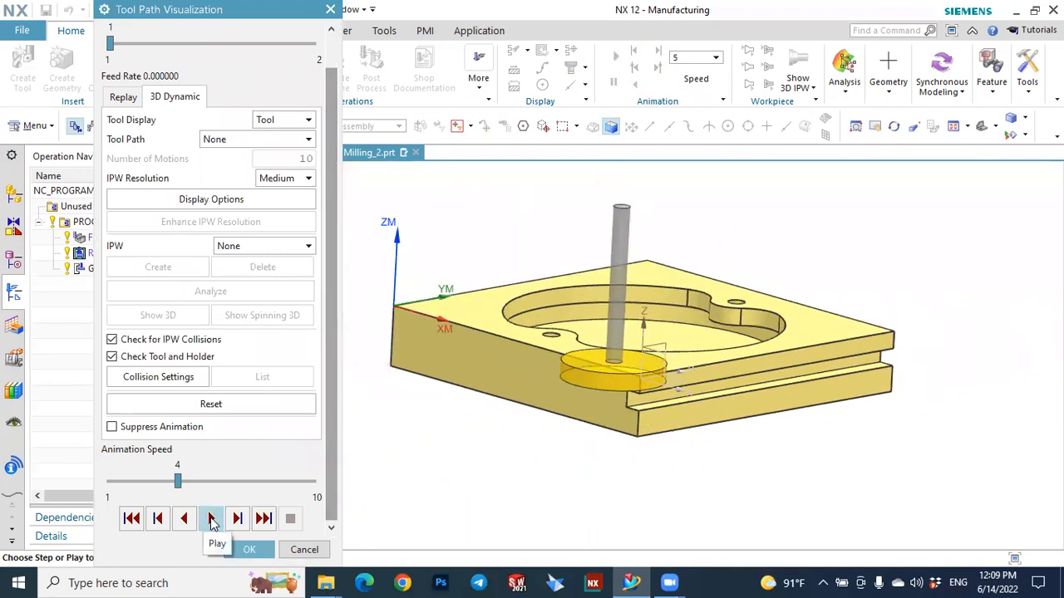
left_click(211, 520)
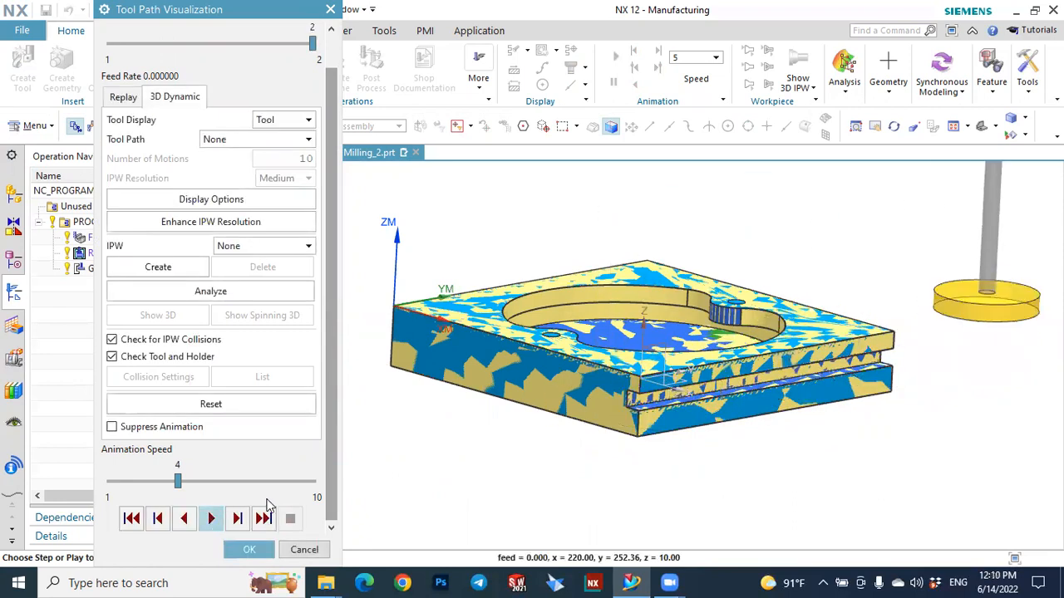
left_click(246, 551)
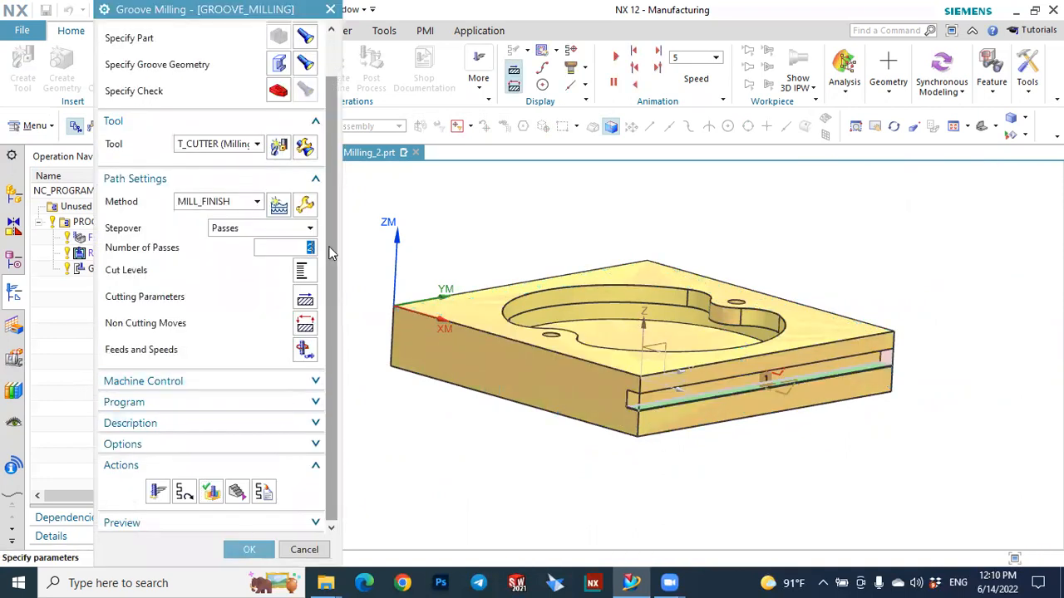
- Regenerate the side groove's tool path with 1 pass, simulate it in 3D Dynamic at animation speed 3 and accept the operation
type("1")
left_click(158, 490)
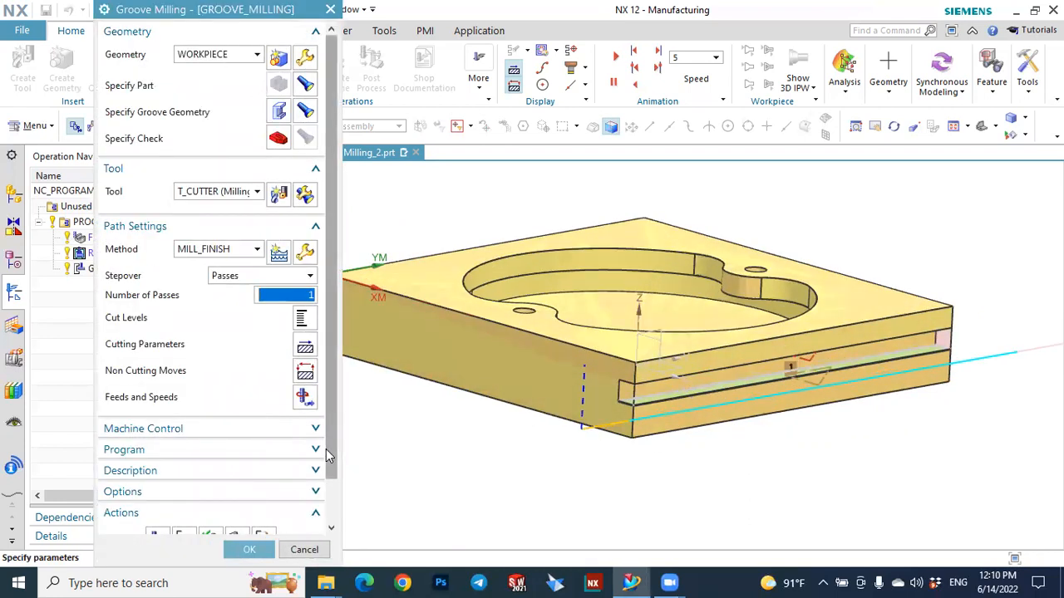
scroll(326, 485, "down", 2)
left_click(209, 490)
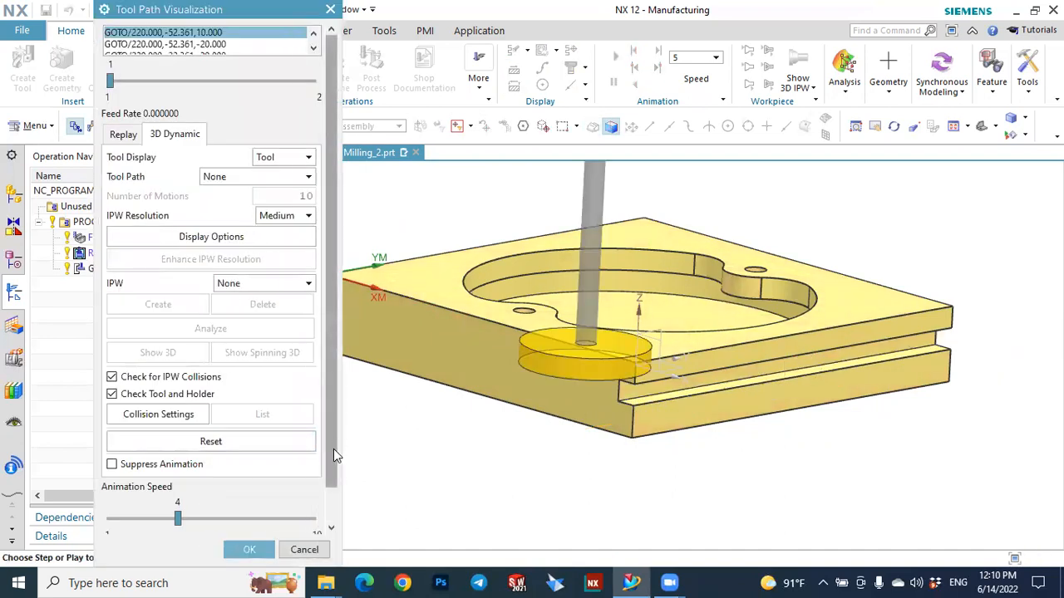
scroll(336, 455, "down", 2)
left_click(157, 481)
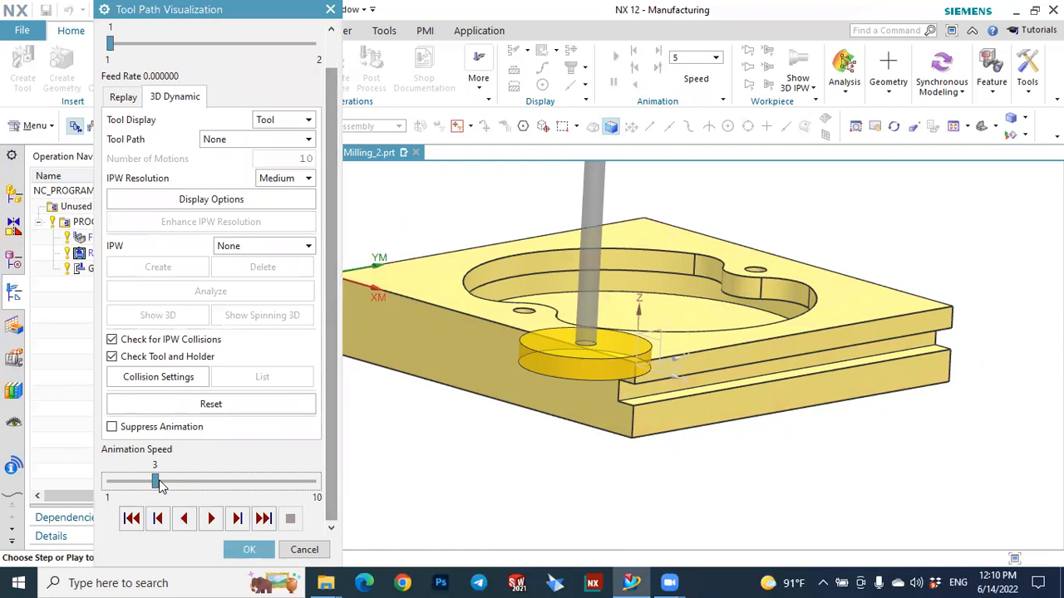
left_click(212, 518)
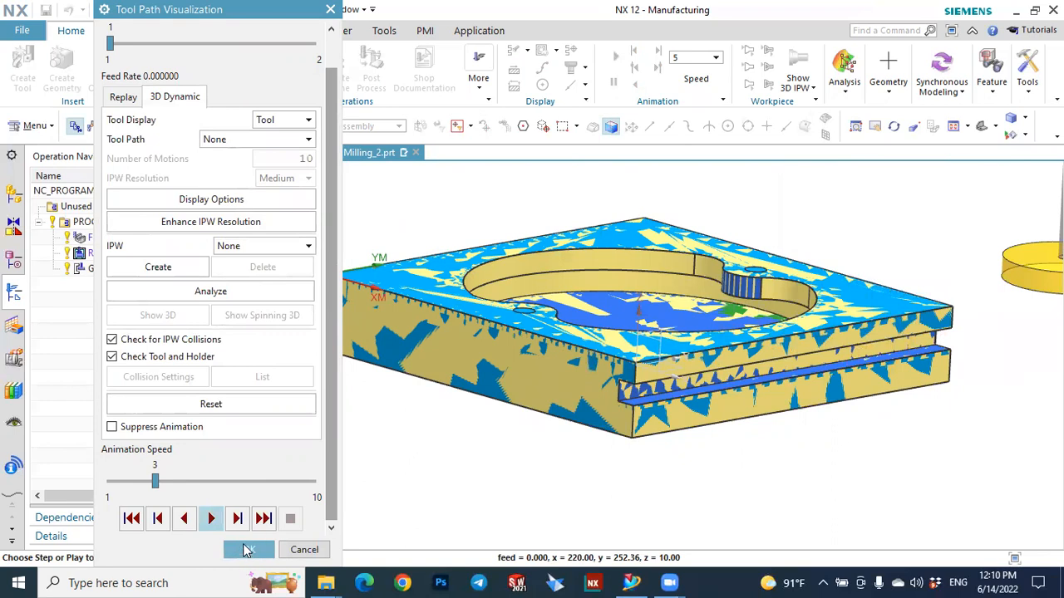
left_click(250, 553)
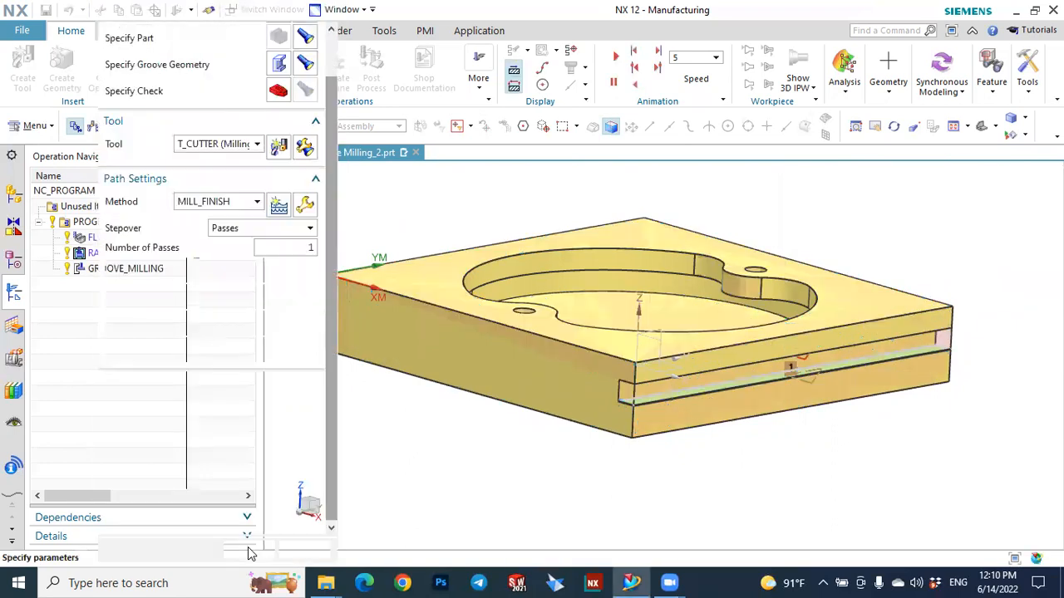
left_click(249, 552)
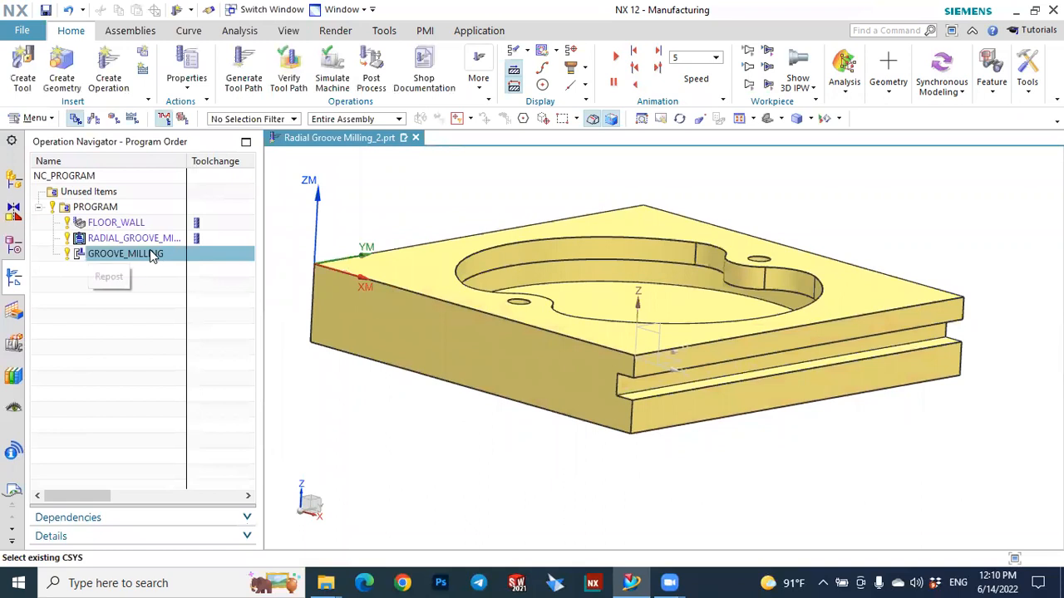
- Reopen the side slot's groove milling operation and review its cut level sequencing and depth per cut
double_click(150, 249)
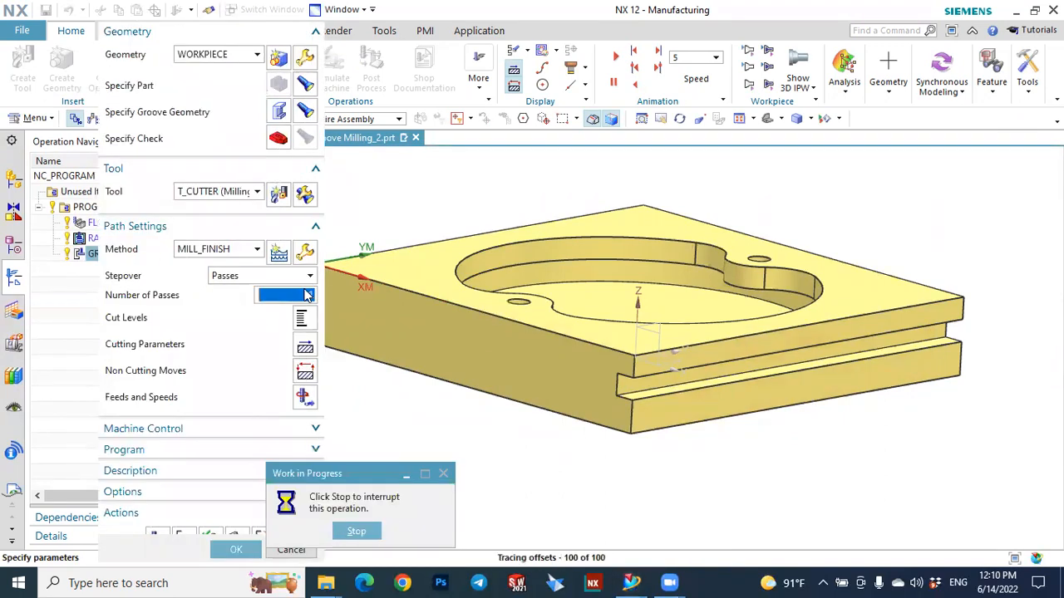
left_click(302, 320)
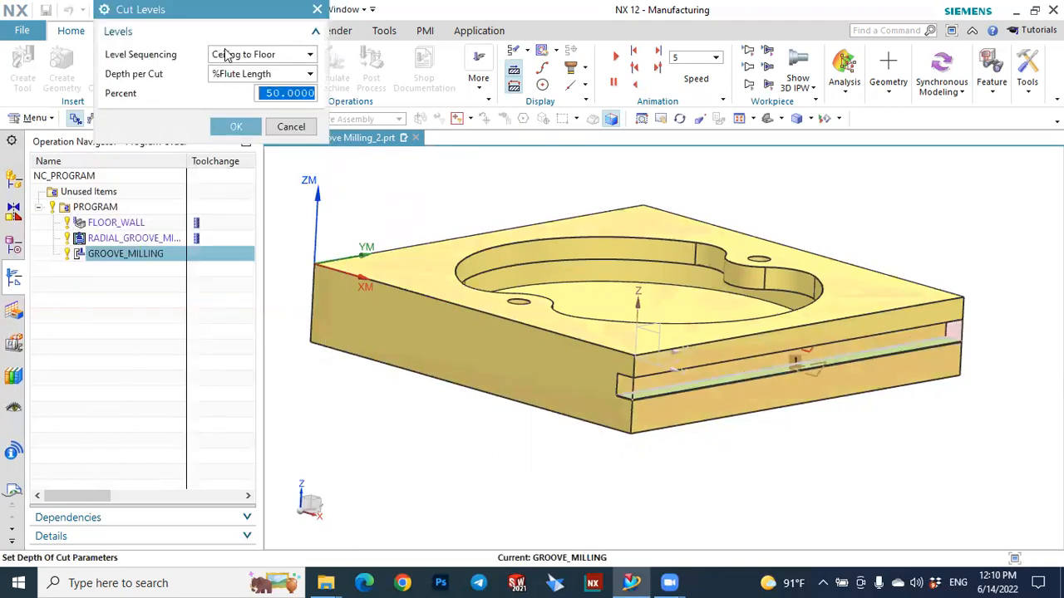
left_click(235, 127)
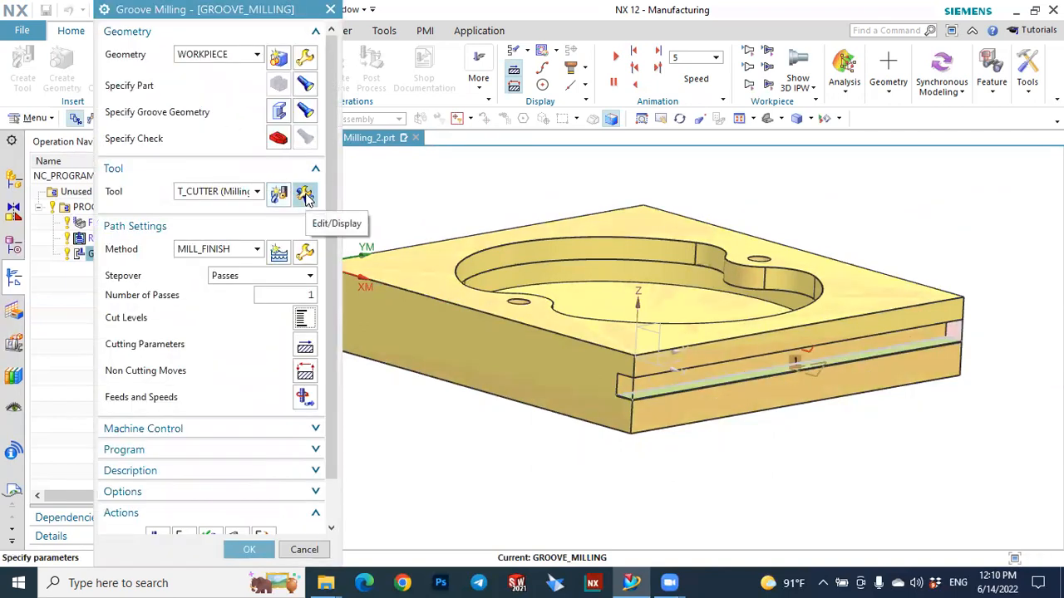
- Set the T-cutter's flute length to 2, checking the thinner tool's preview above the plate
left_click(305, 195)
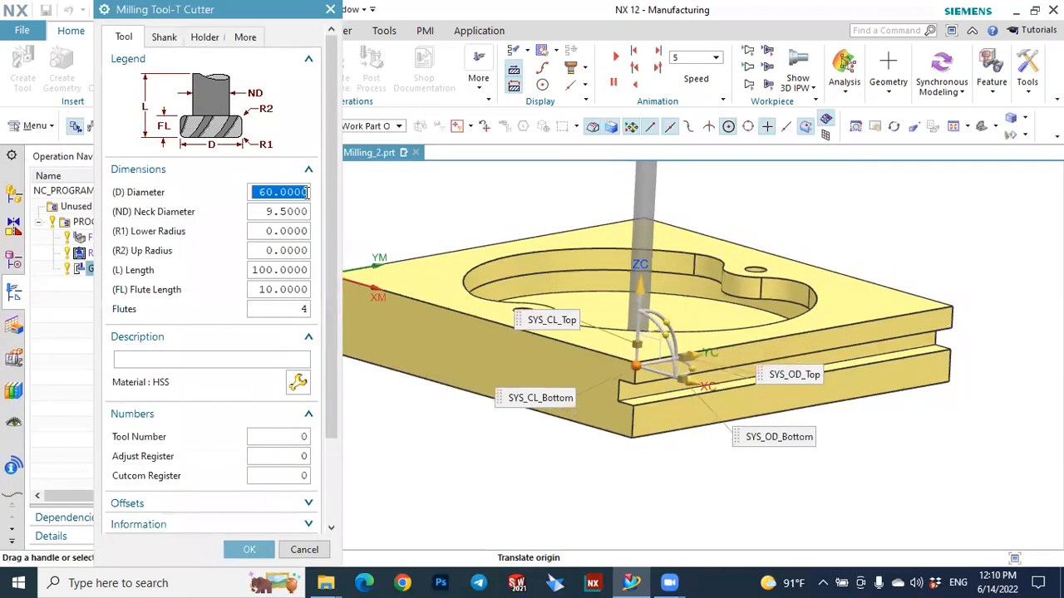
left_click(271, 289)
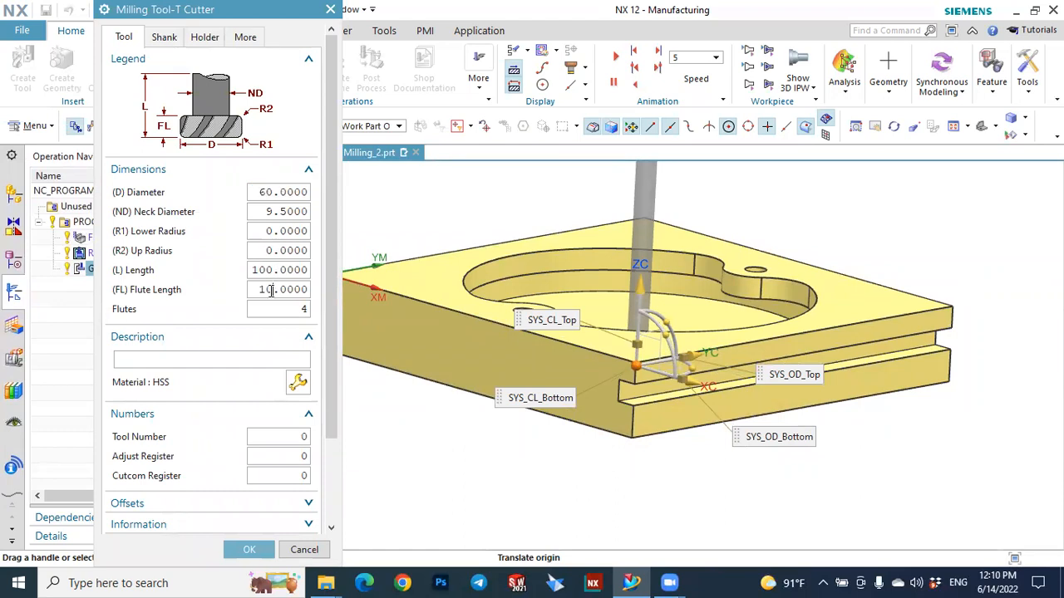
left_click_drag(260, 289, 342, 292)
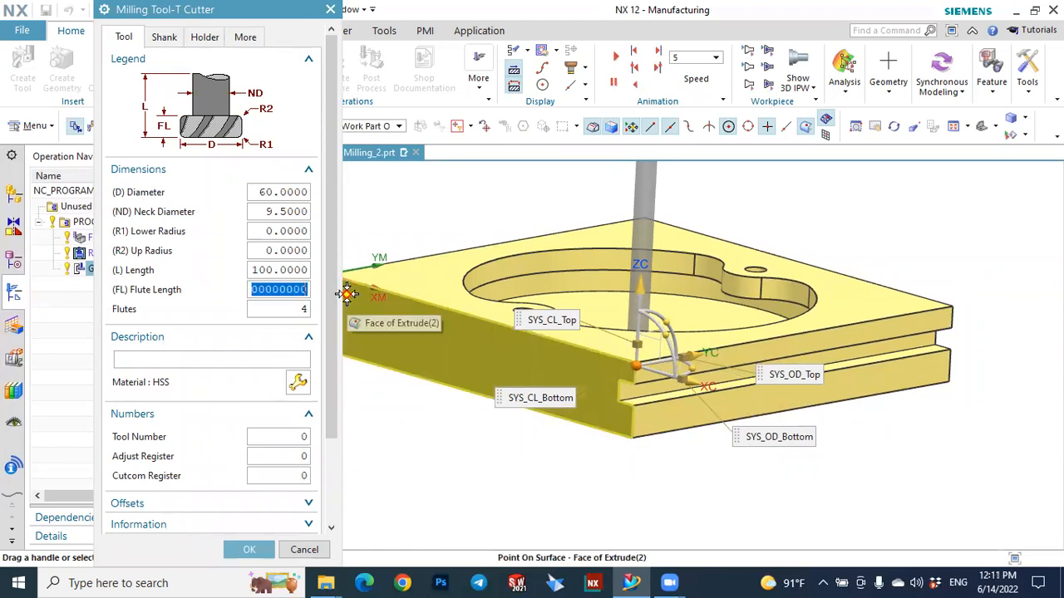
type("2")
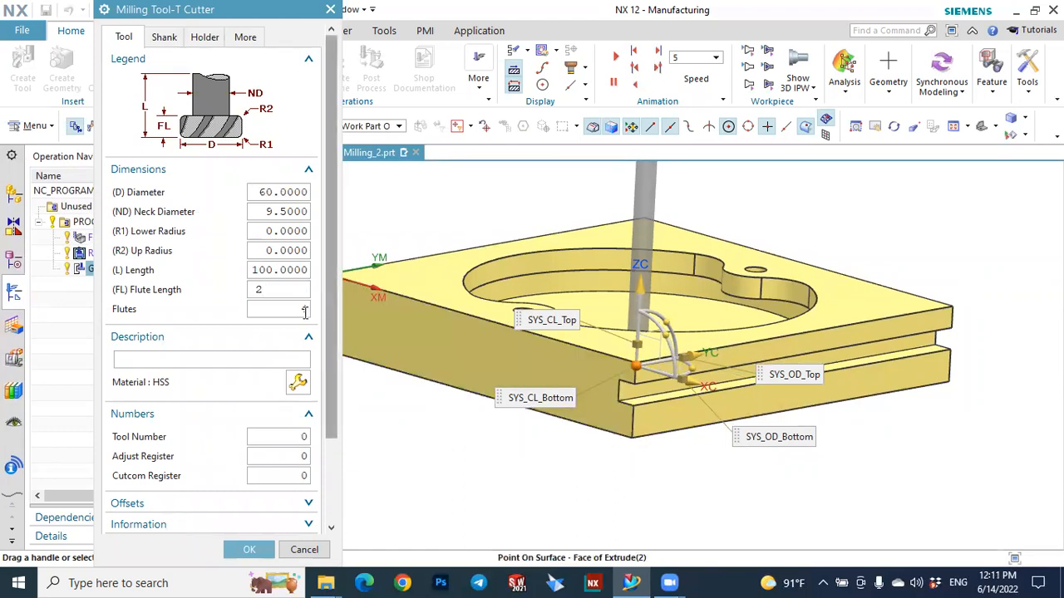
left_click(304, 312)
left_click_drag(613, 357, 651, 207)
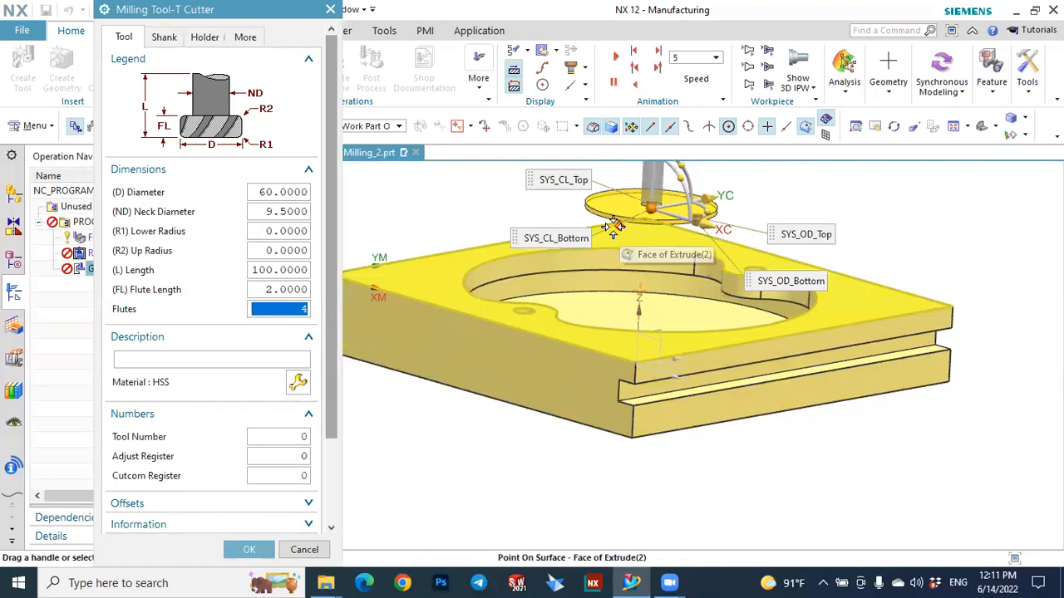
left_click(249, 550)
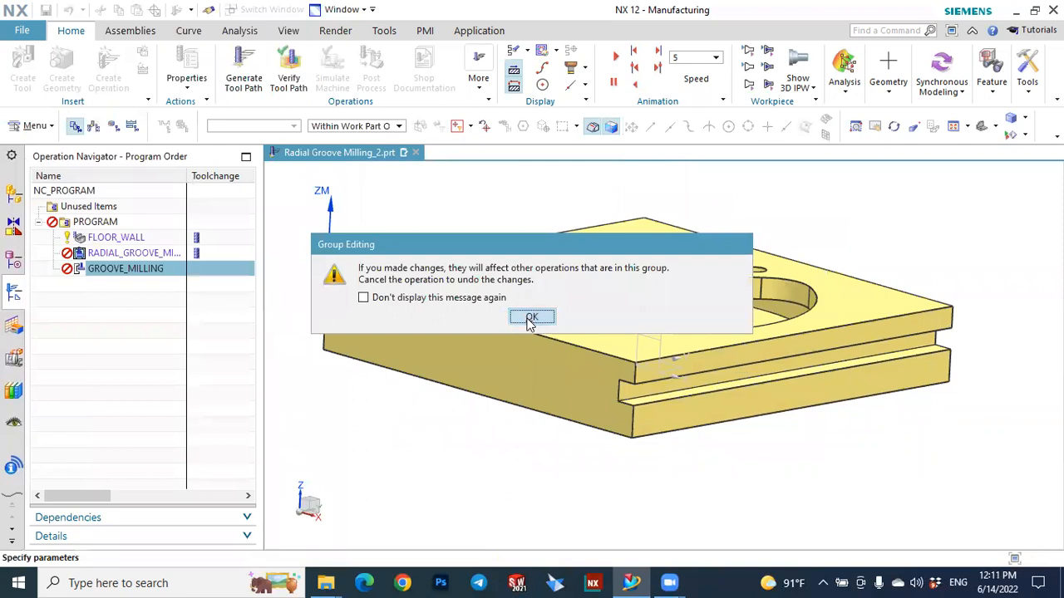
left_click(533, 317)
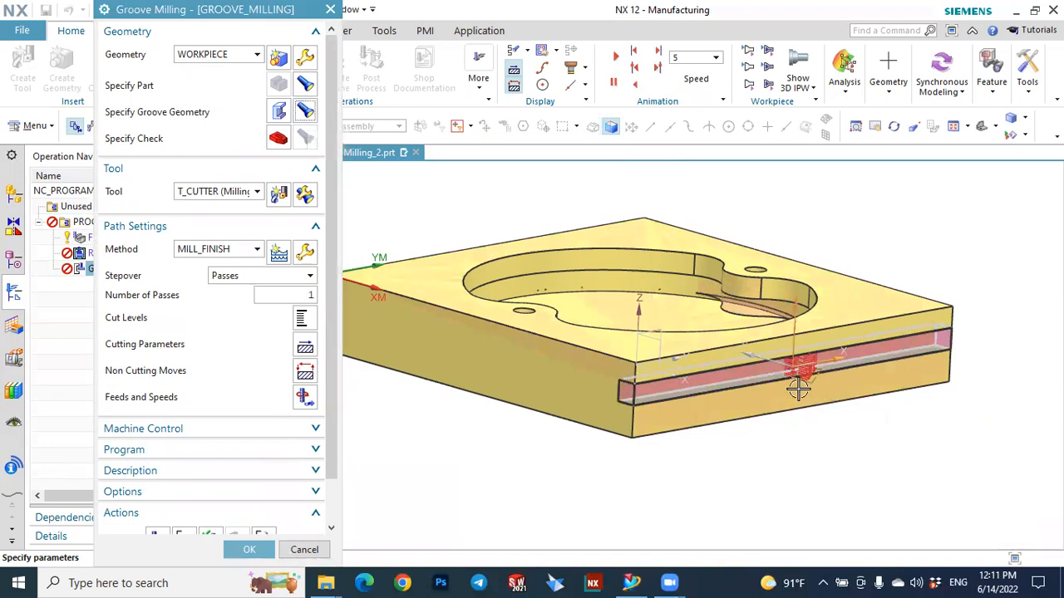
- Examine the numbered cut levels across the side slot's height up close from several angles
scroll(798, 388, "up", 5)
middle_click_drag(822, 399, 789, 333)
scroll(785, 333, "up", 3)
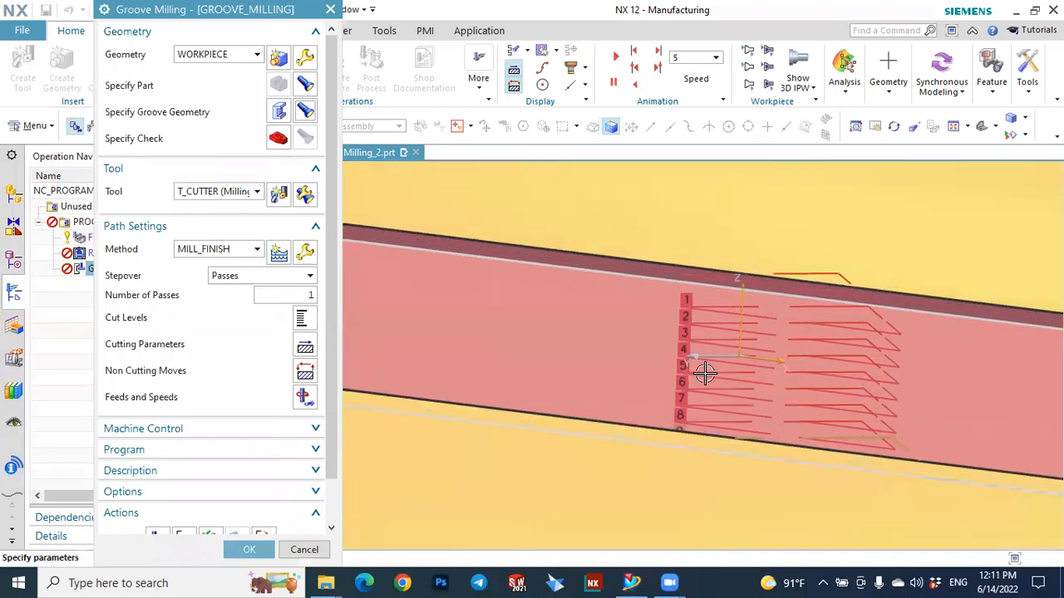
middle_click_drag(729, 399, 708, 408)
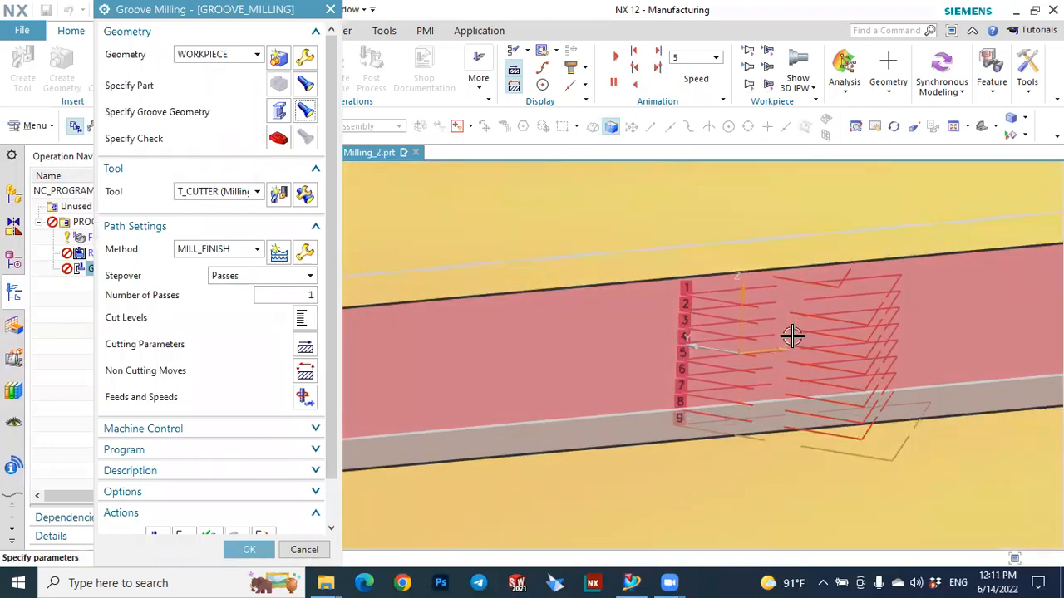
scroll(791, 335, "down", 2)
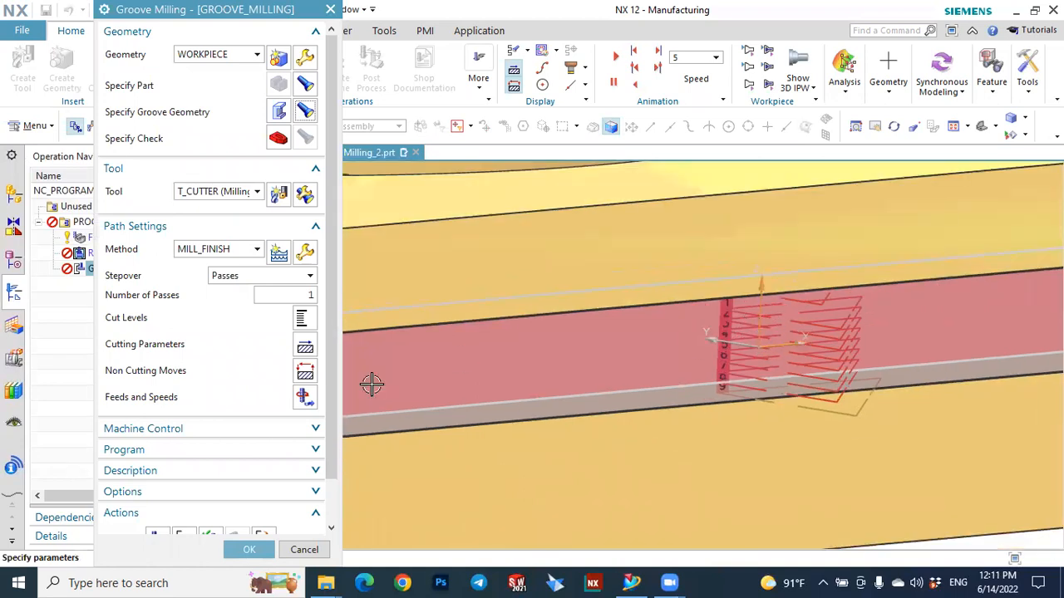
middle_click_drag(750, 325, 742, 394)
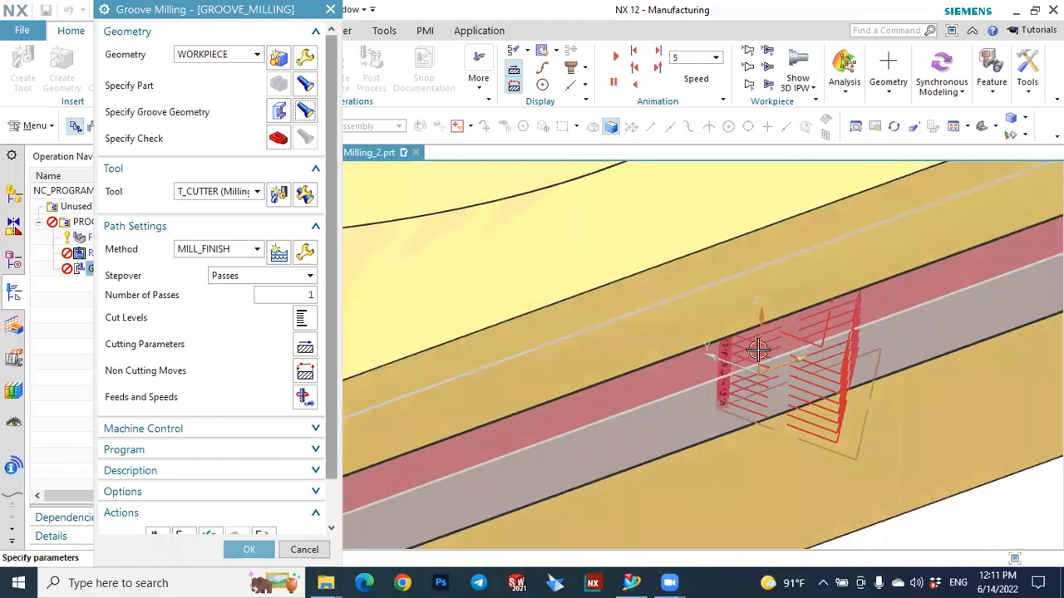
middle_click_drag(758, 350, 765, 349)
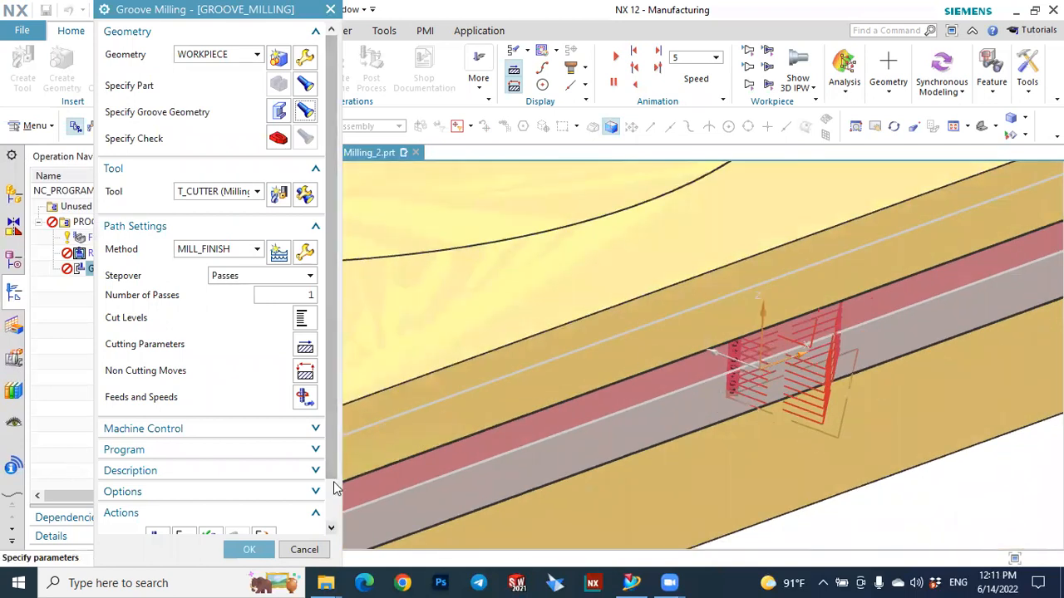
- Try to regenerate the side groove's tool path with the thinner T-cutter, choosing to stop the process
left_click_drag(335, 474, 335, 475)
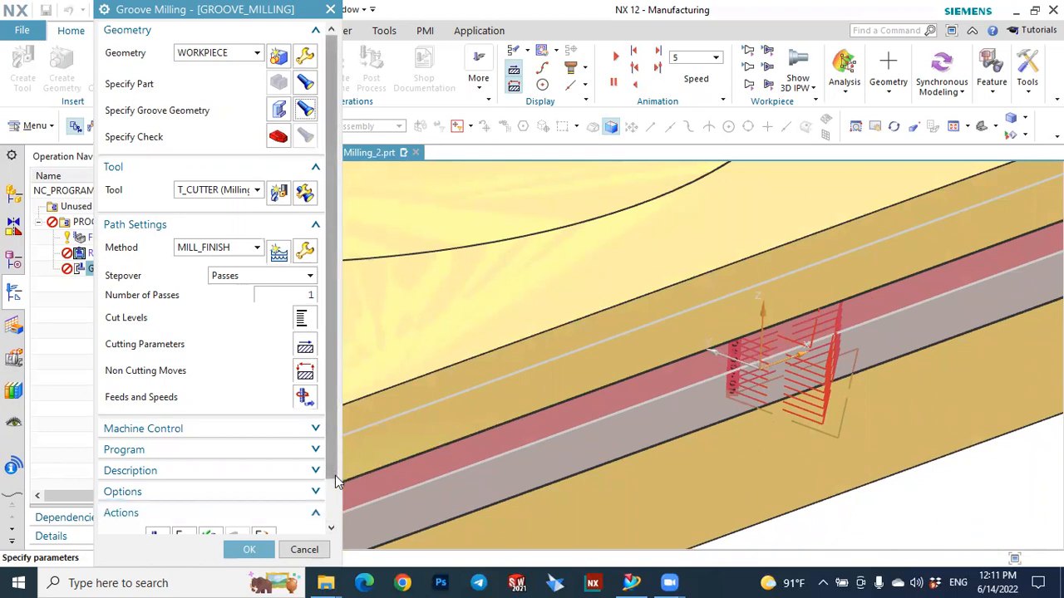
scroll(335, 475, "down", 2)
left_click(158, 492)
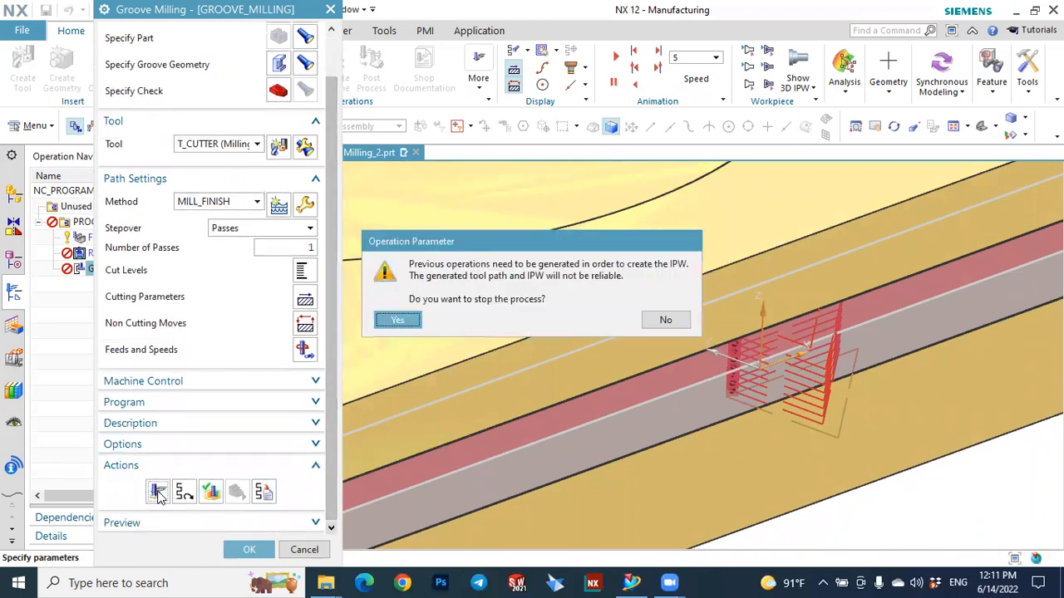
left_click(396, 320)
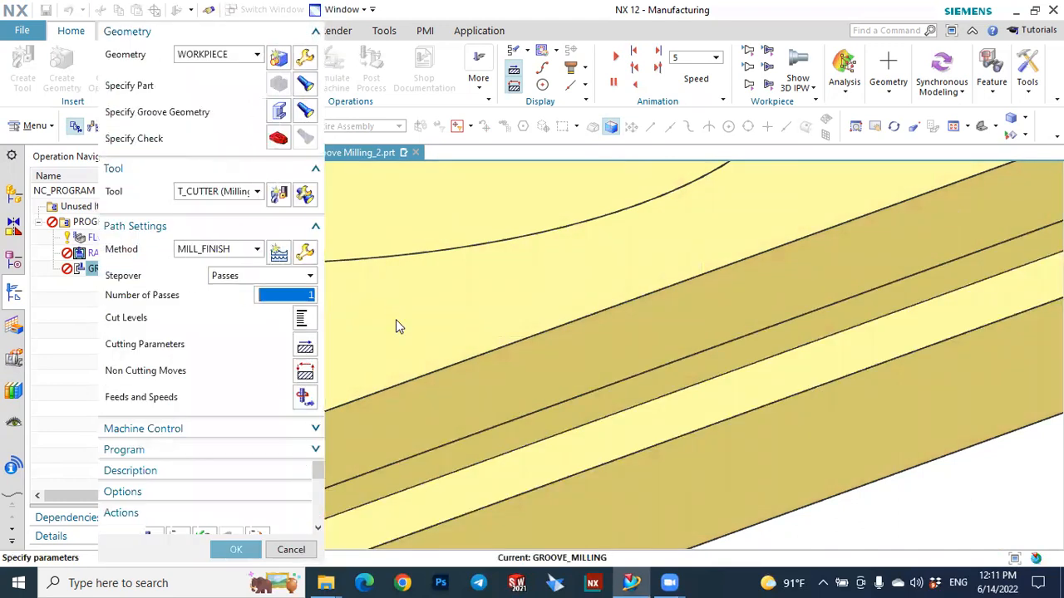
- Play the 3D Dynamic simulation of the side groove operation with the thinner T-cutter and examine the cut along the slot
scroll(335, 393, "down", 2)
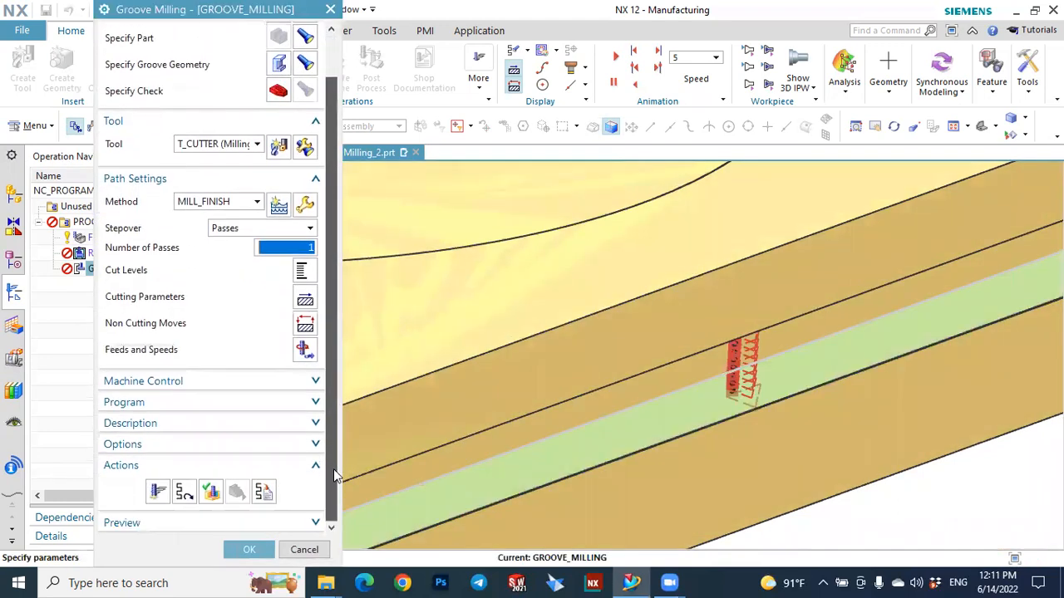
left_click(212, 493)
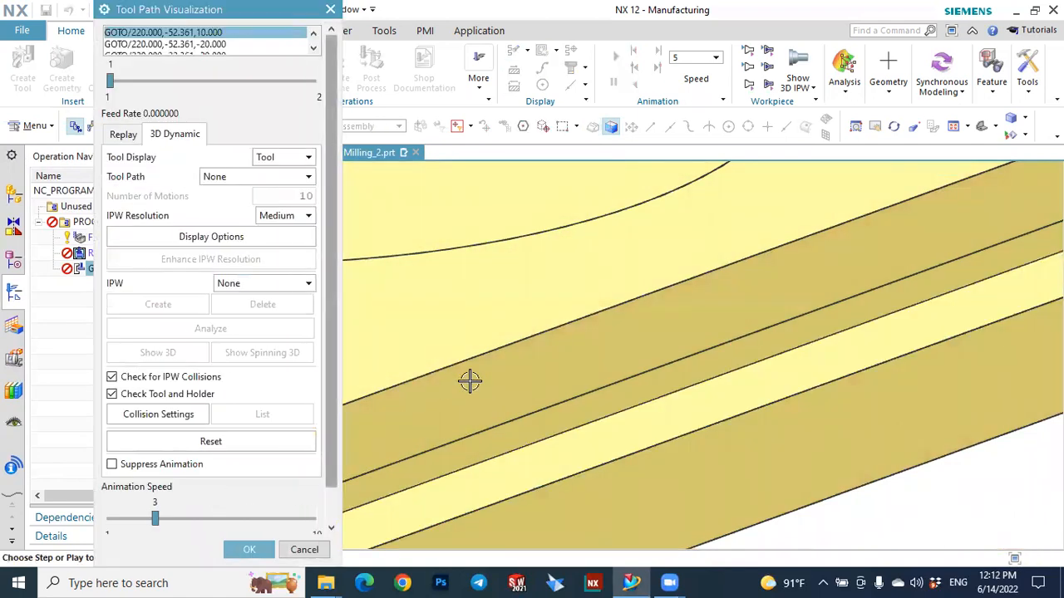
middle_click_drag(365, 292, 606, 380)
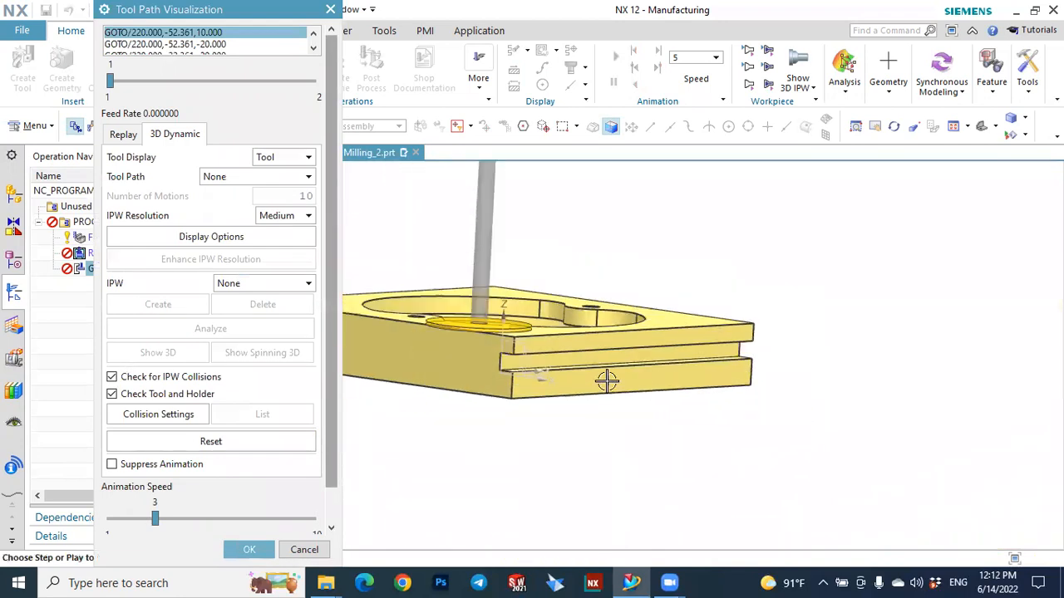
left_click_drag(327, 464, 329, 484)
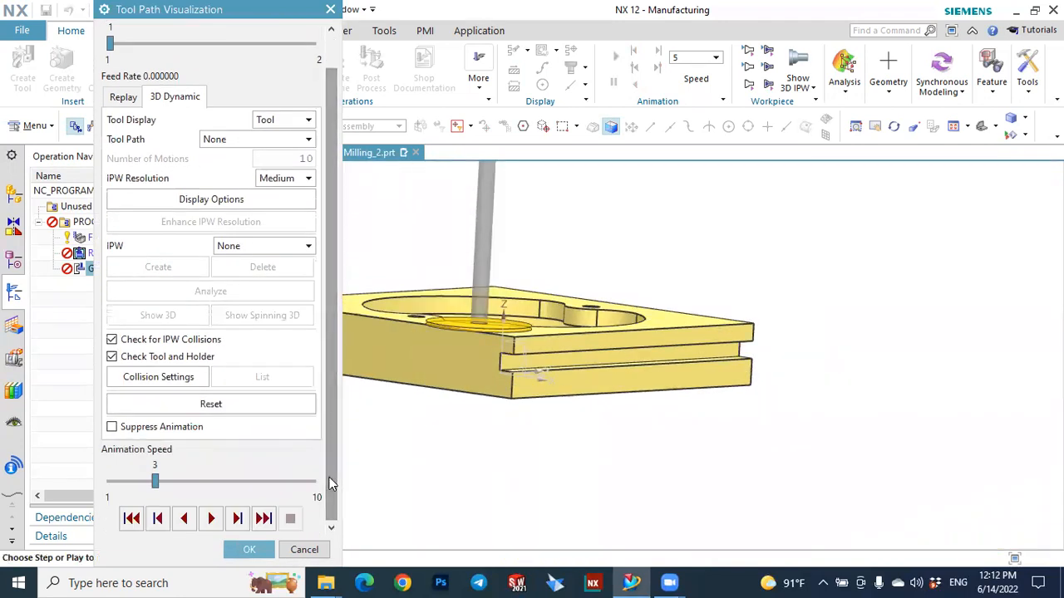
left_click(212, 519)
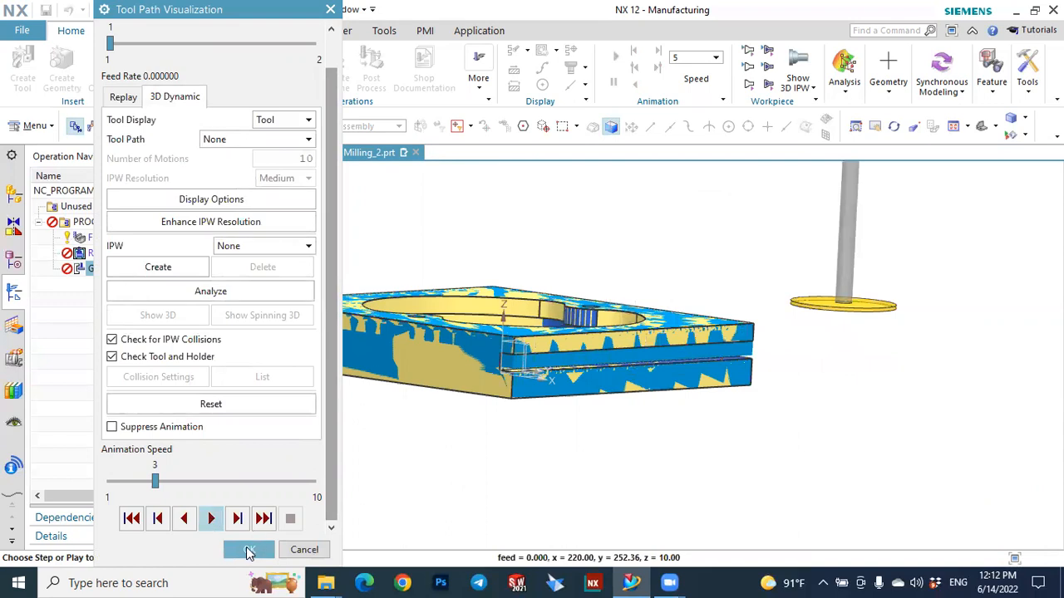
left_click(248, 550)
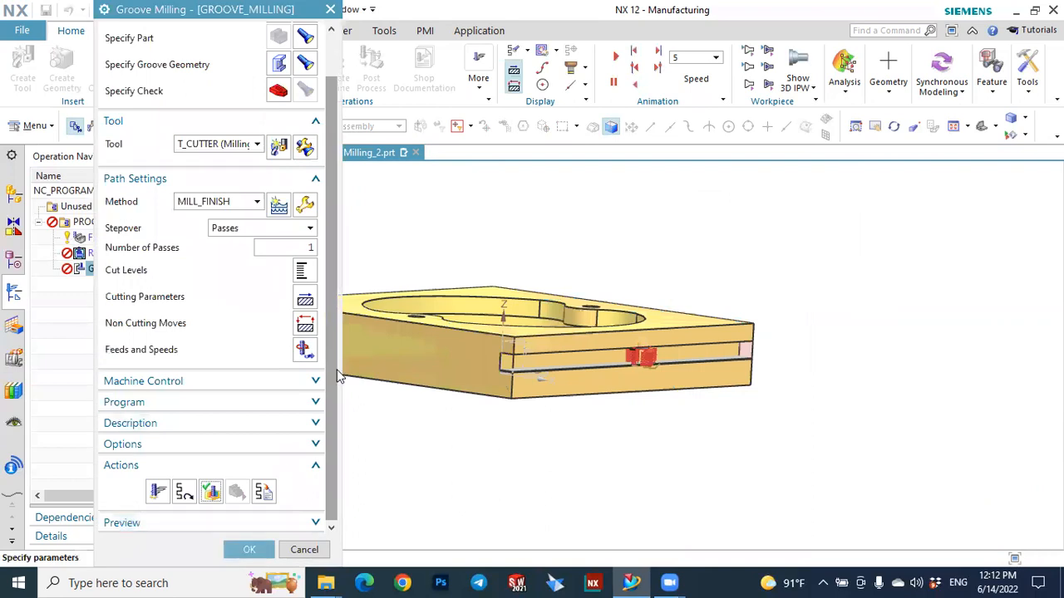
- Accept the side groove operation and try to generate its tool path from the program list, choosing to stop the process
left_click(249, 550)
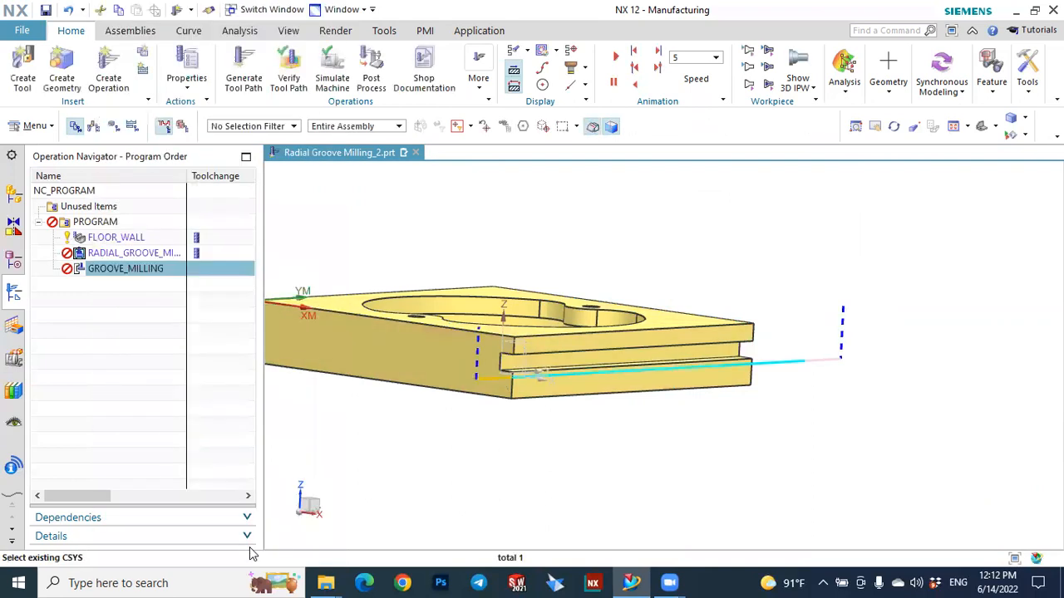
left_click(108, 239, "ctrl")
left_click(108, 238, "ctrl")
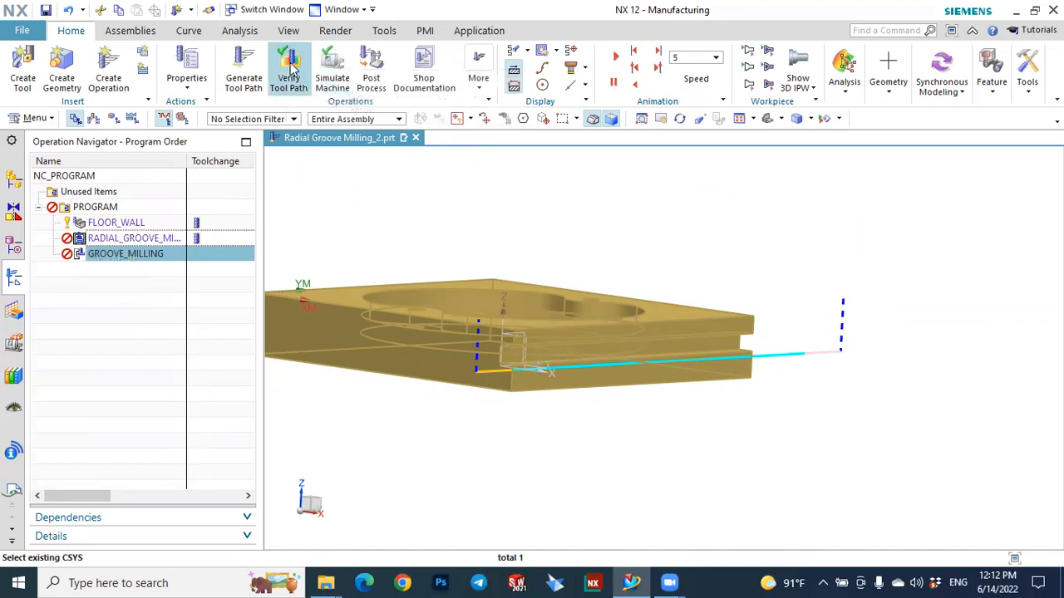
left_click(244, 71)
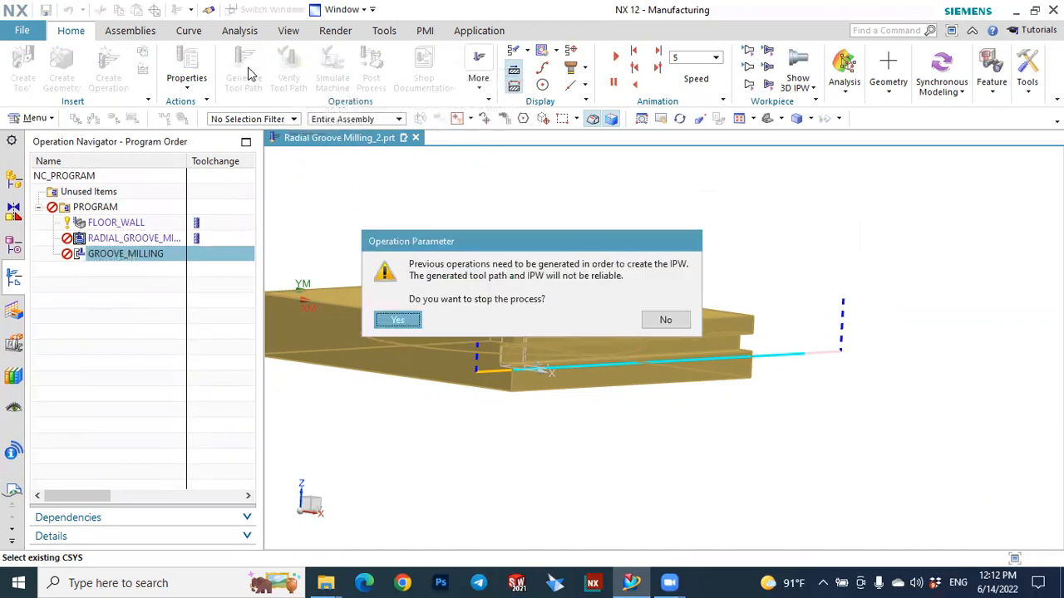
left_click(399, 320)
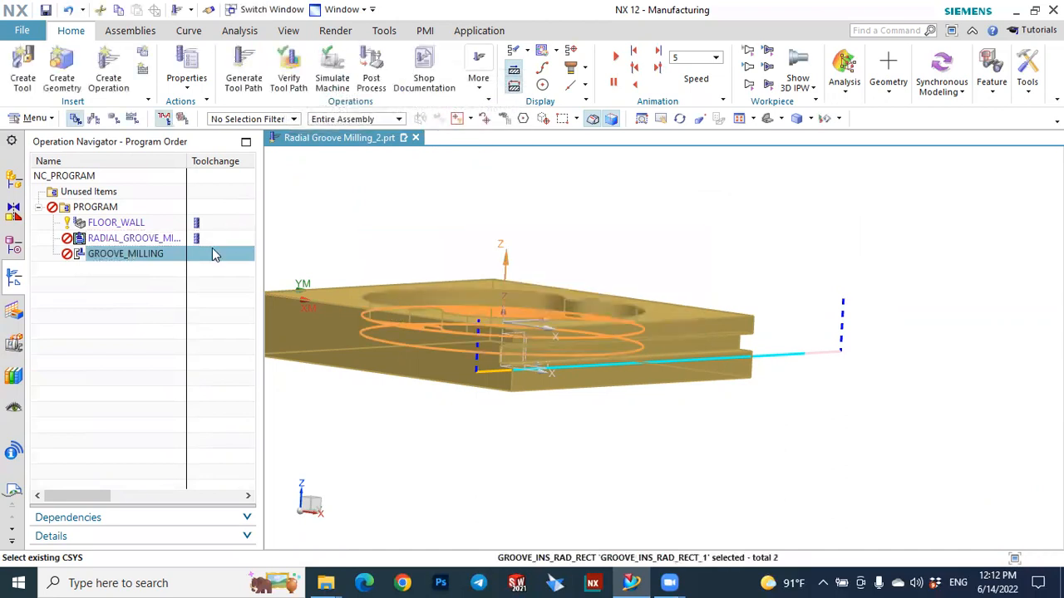
- Generate the tool paths of FLOOR_WALL, RADIAL_GROOVE_MILLING and GROOVE_MILLING together and accept the paths
left_click(107, 224)
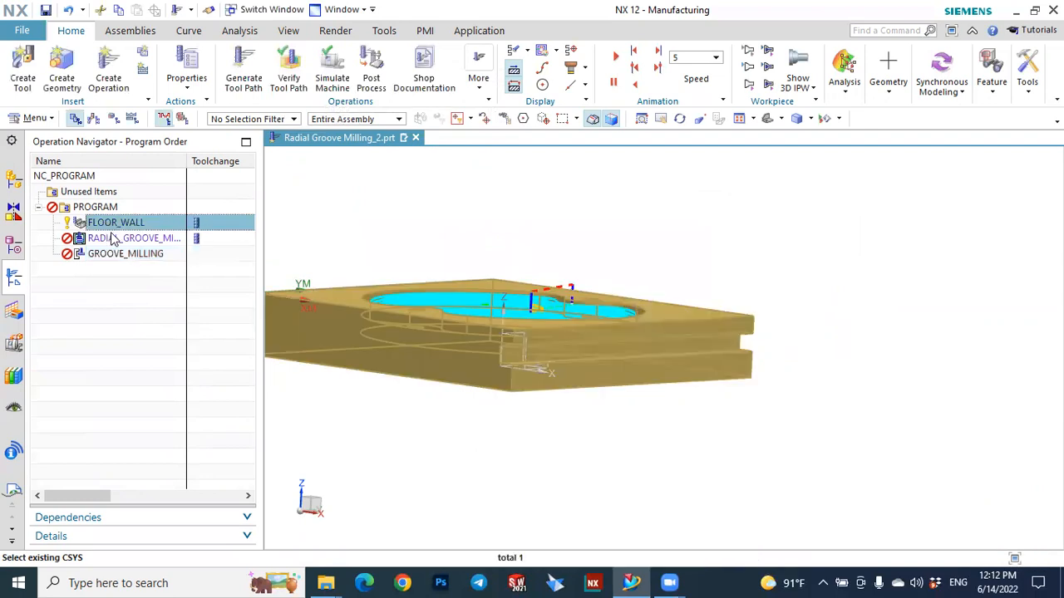
left_click(114, 239, "ctrl")
left_click(121, 258, "ctrl")
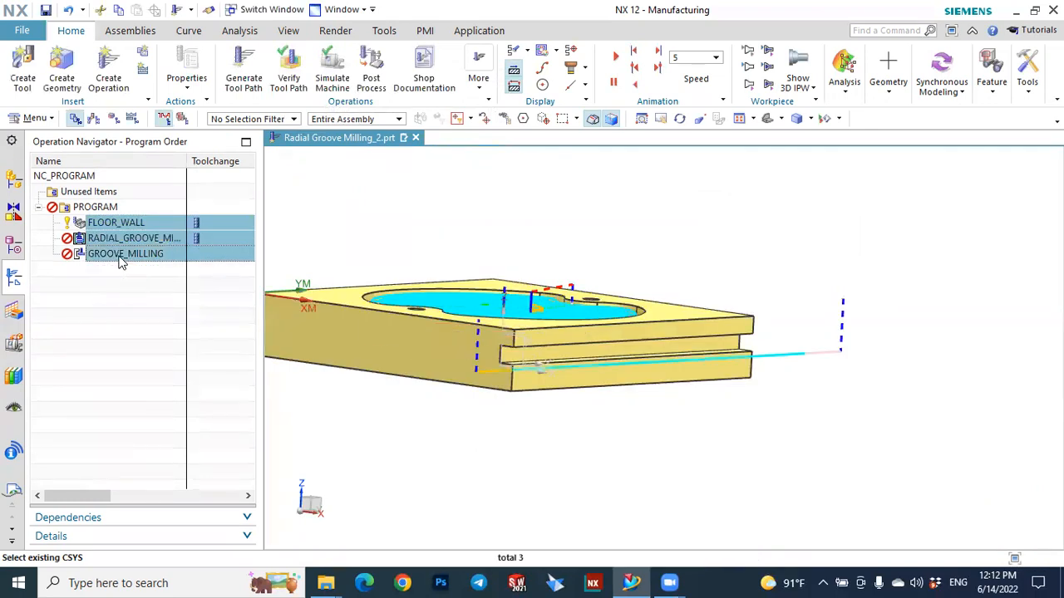
left_click(245, 60)
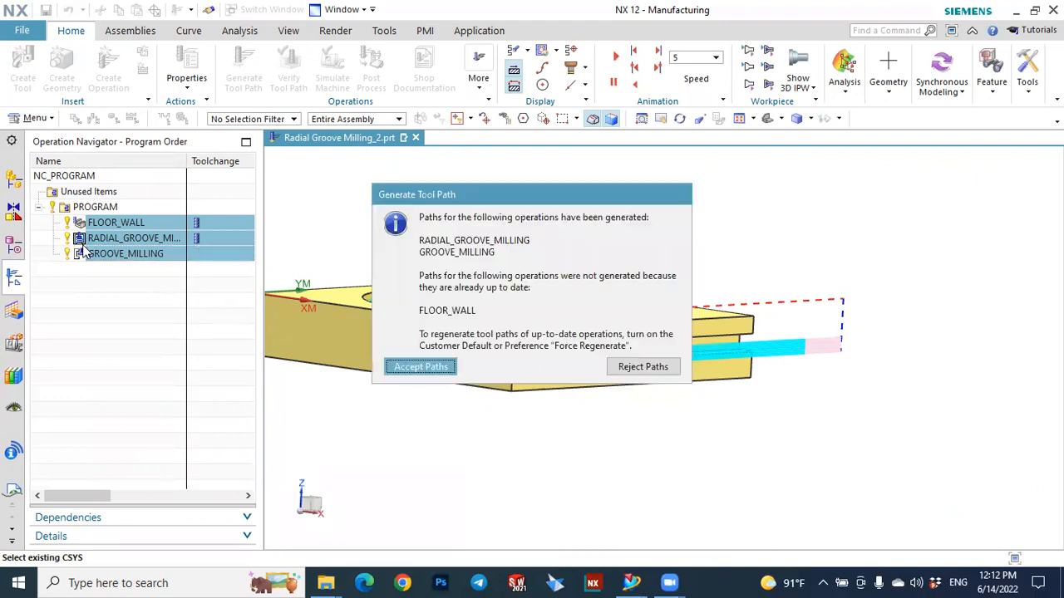
left_click(413, 368)
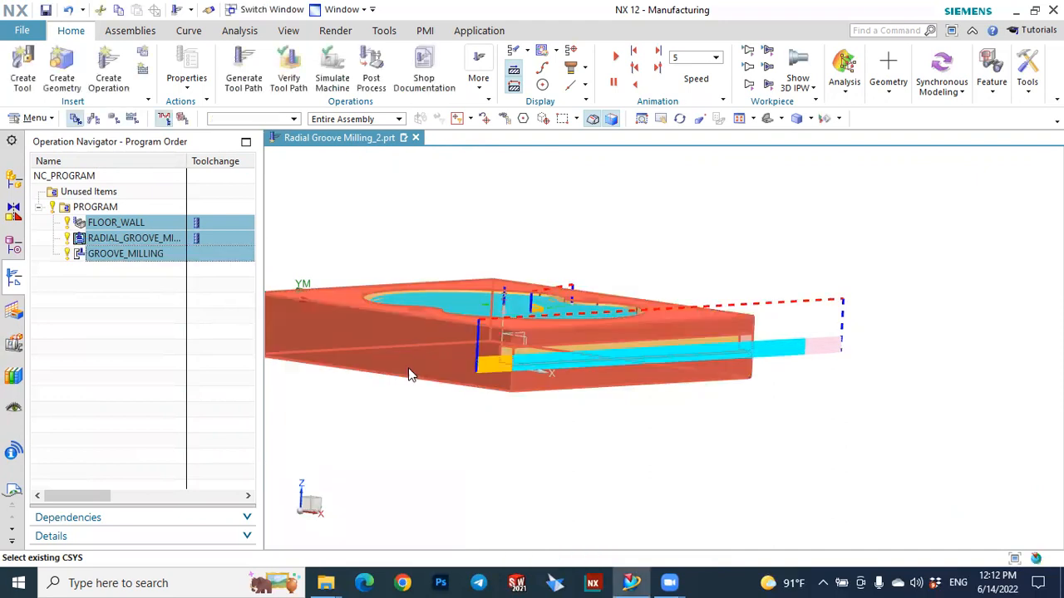
- Reopen the side groove operation and keep its cut level sequencing on Ceiling to Floor
left_click(138, 255)
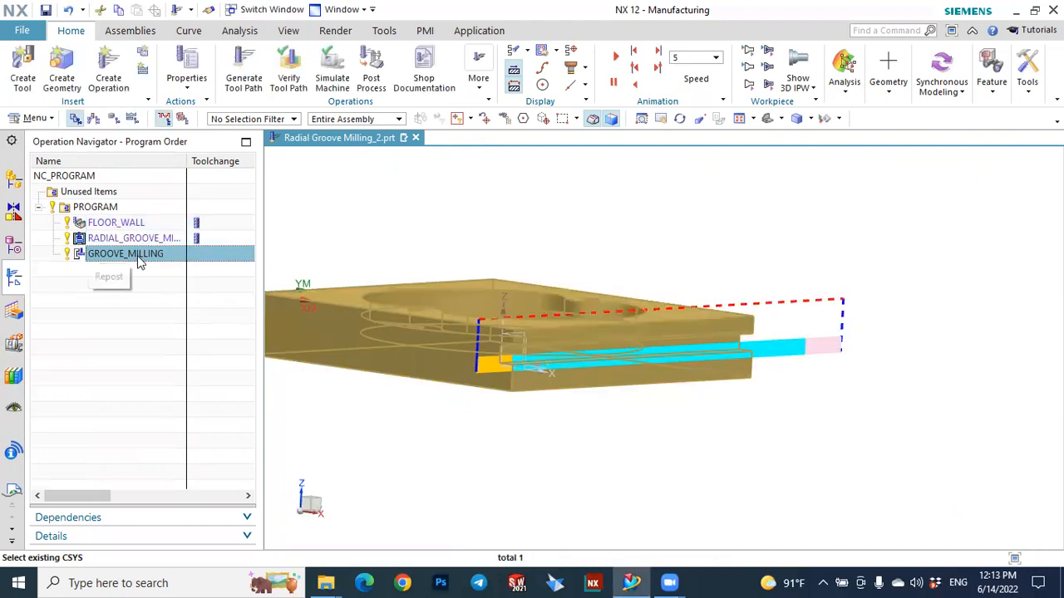
left_click(138, 254)
left_click(142, 289)
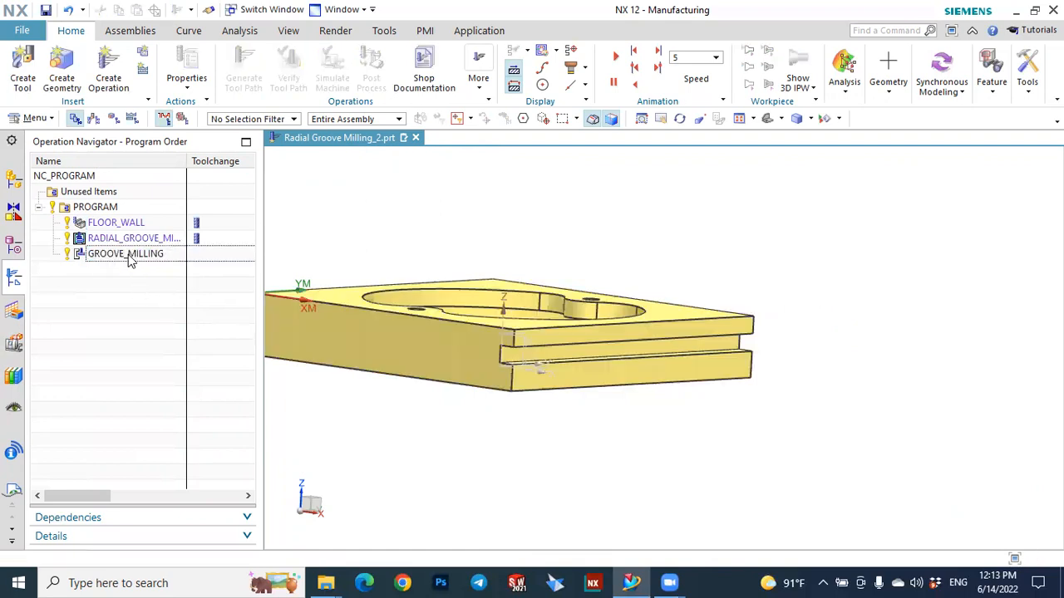
double_click(126, 255)
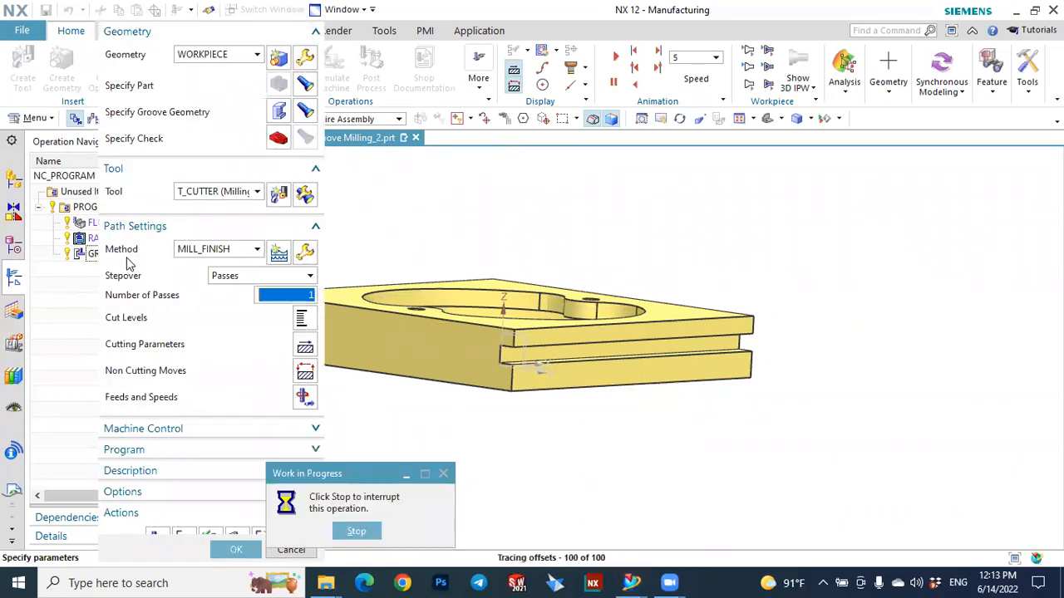
left_click(307, 319)
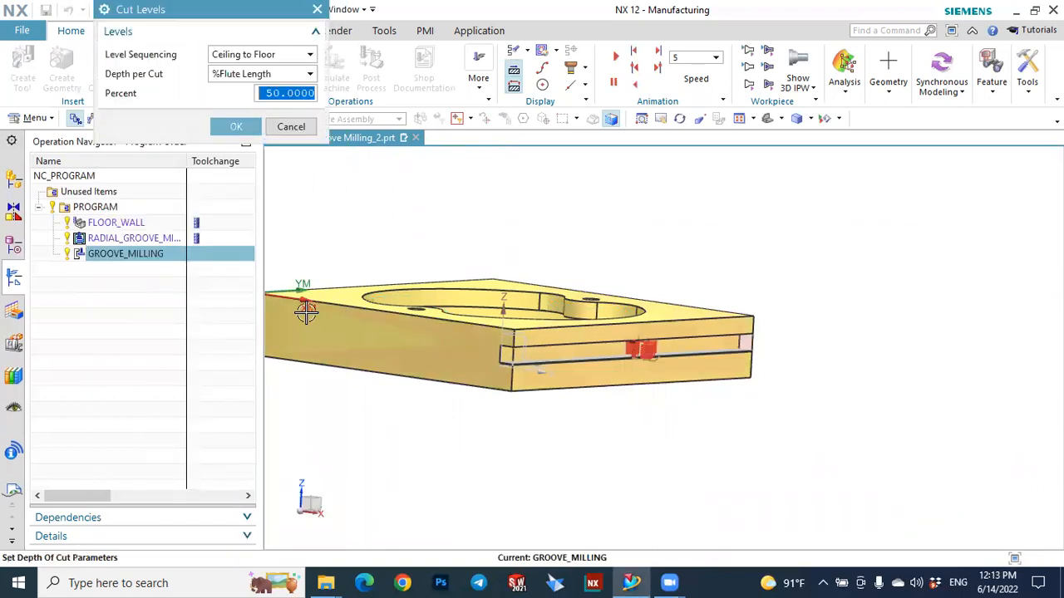
left_click(261, 55)
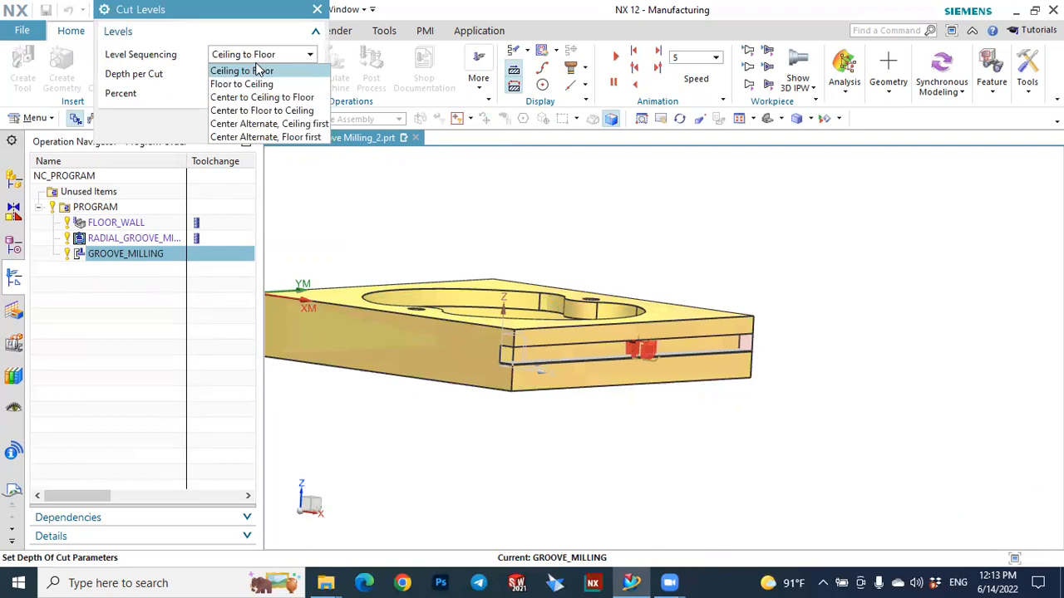
left_click(255, 72)
left_click(235, 124)
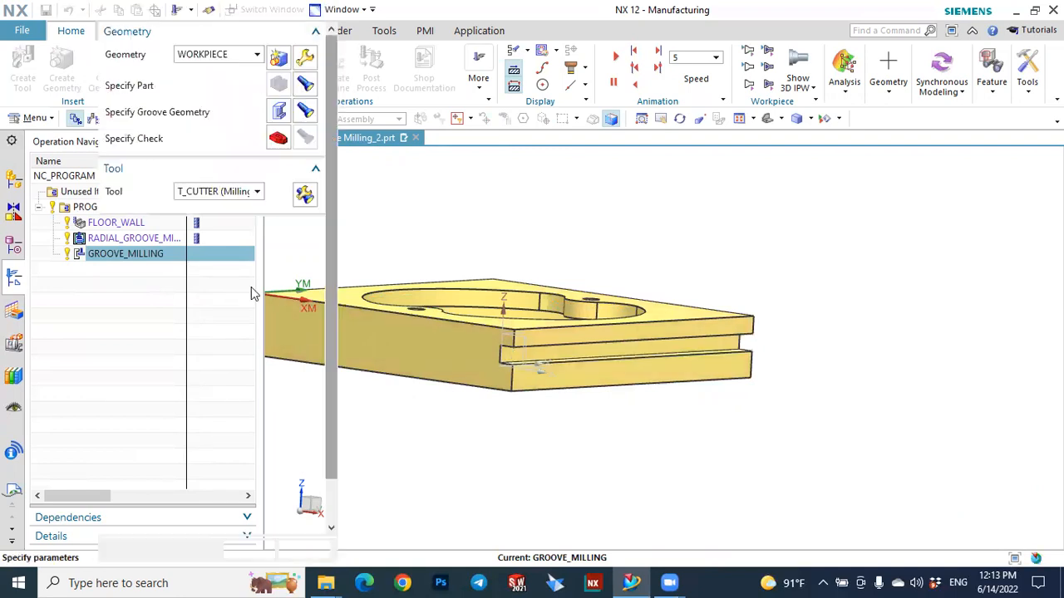
- Regenerate the side groove's tool path with the Ceiling to Floor level sequencing
scroll(334, 367, "down", 1)
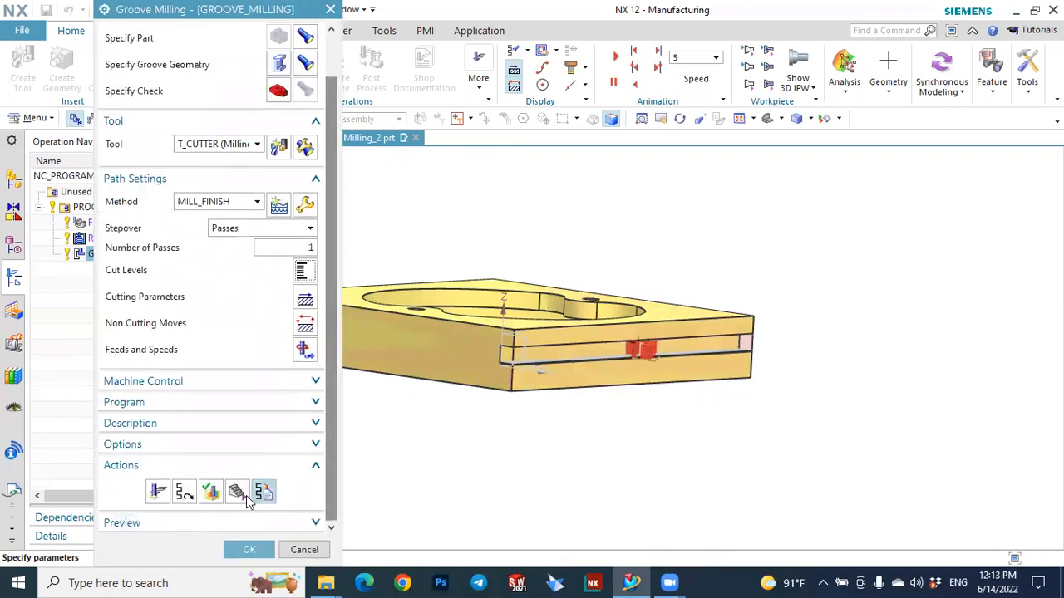
left_click(157, 492)
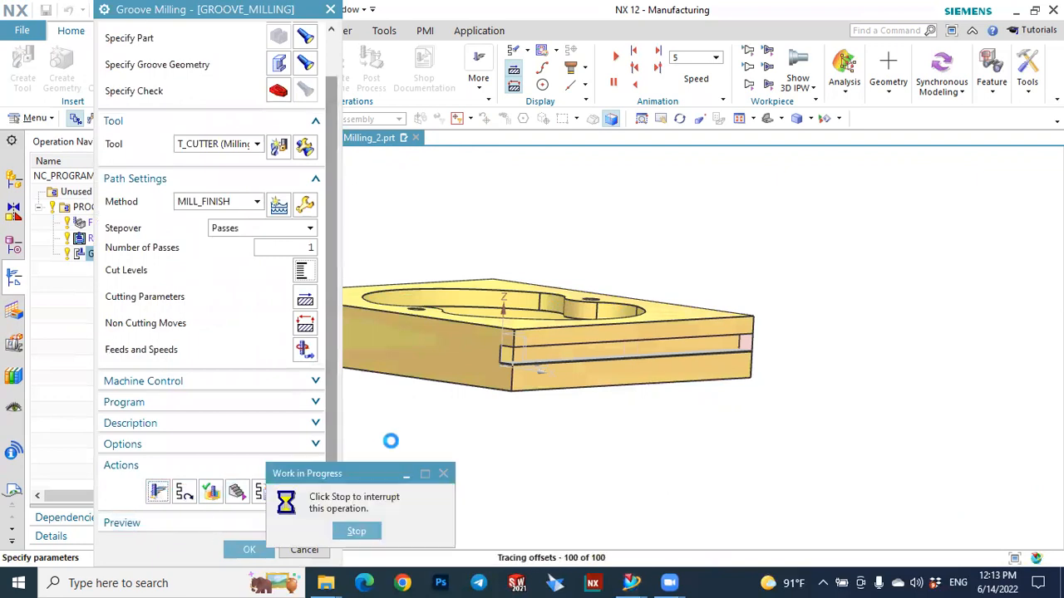
middle_click(391, 440)
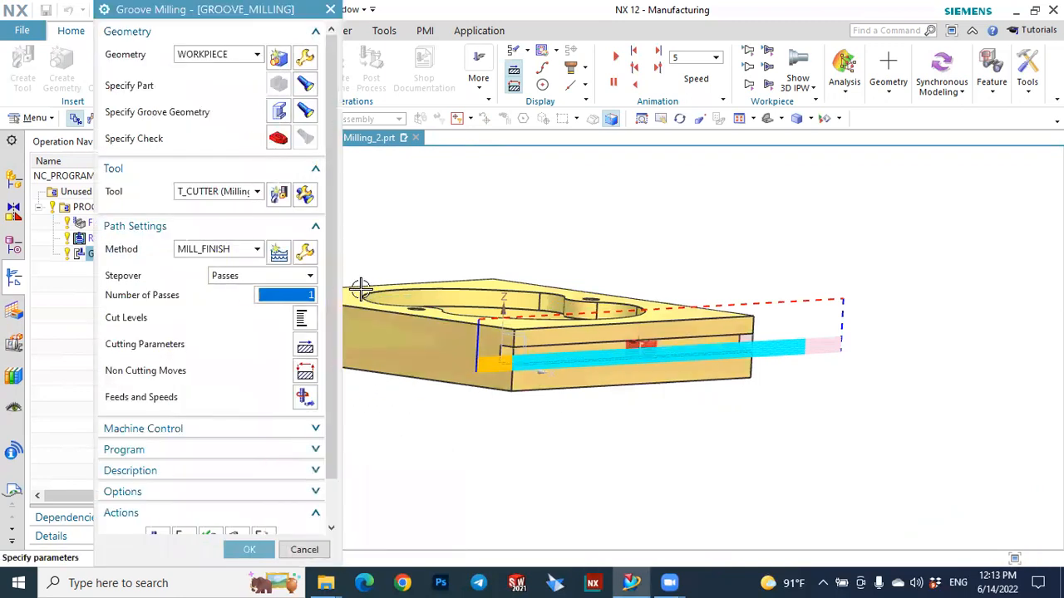
left_click(308, 295)
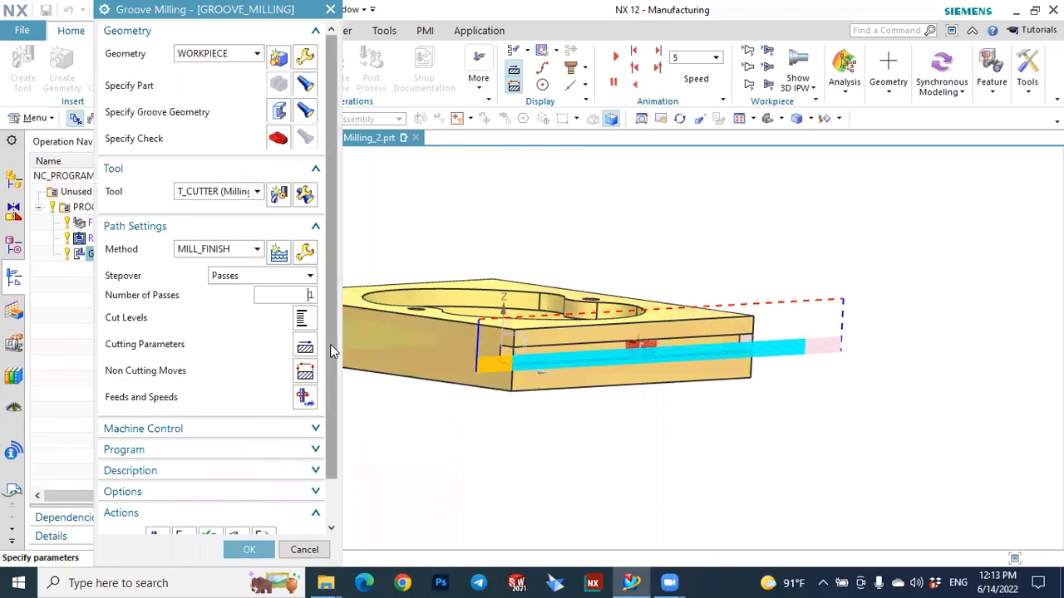
- Play the 3D Dynamic simulation of the Ceiling to Floor cut along the side slot, and accept the operation
scroll(330, 344, "down", 1)
left_click(212, 492)
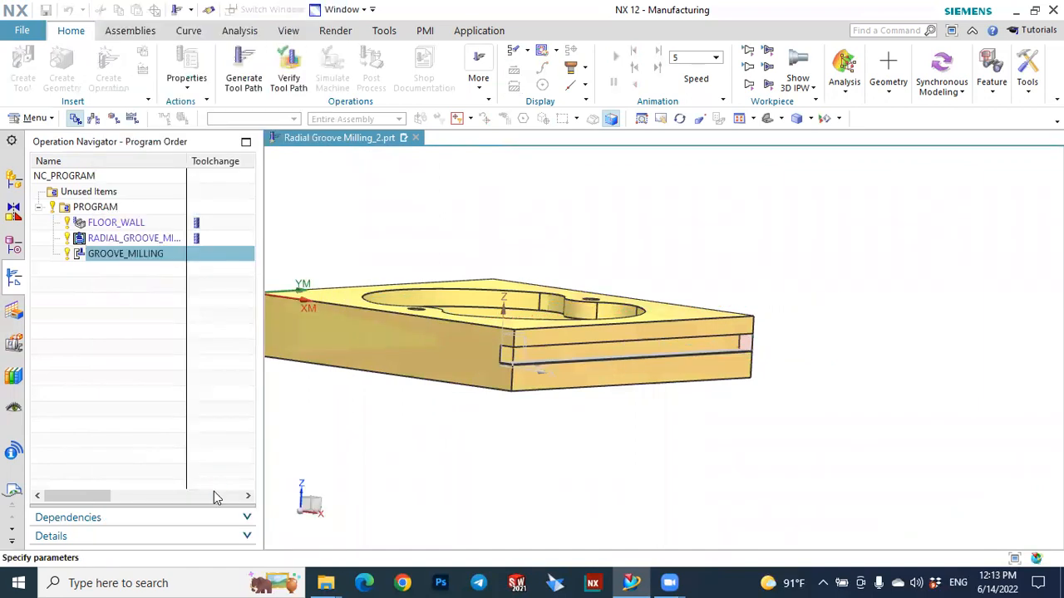
scroll(330, 429, "down", 1)
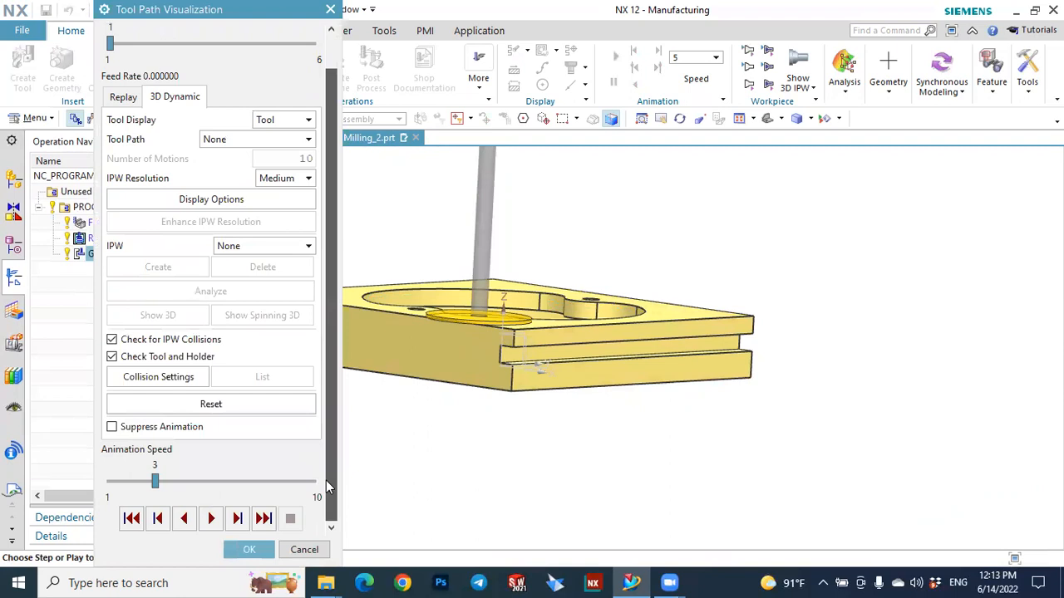
left_click(211, 519)
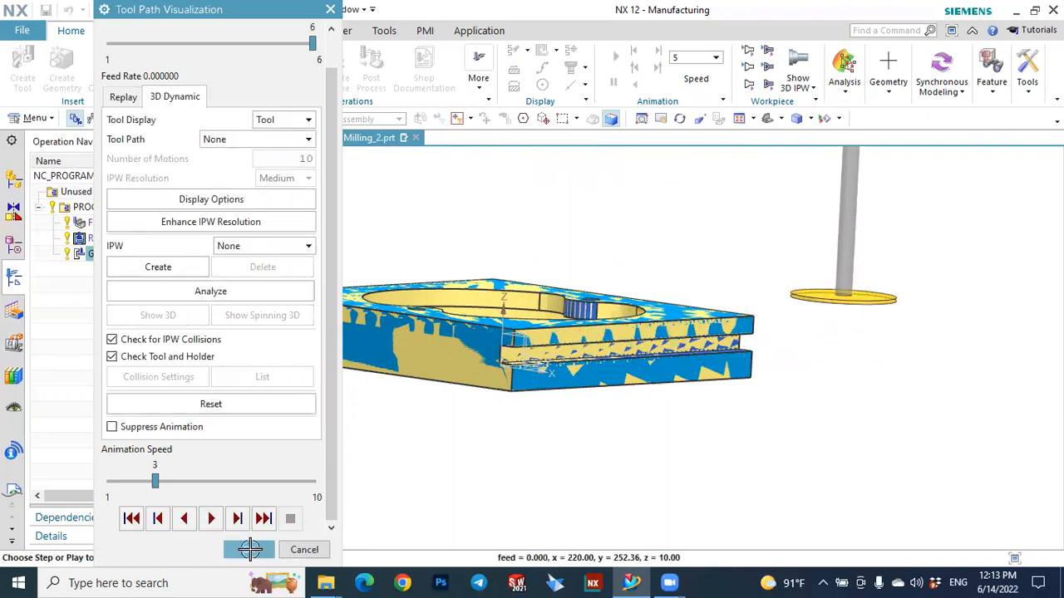
middle_click(428, 460)
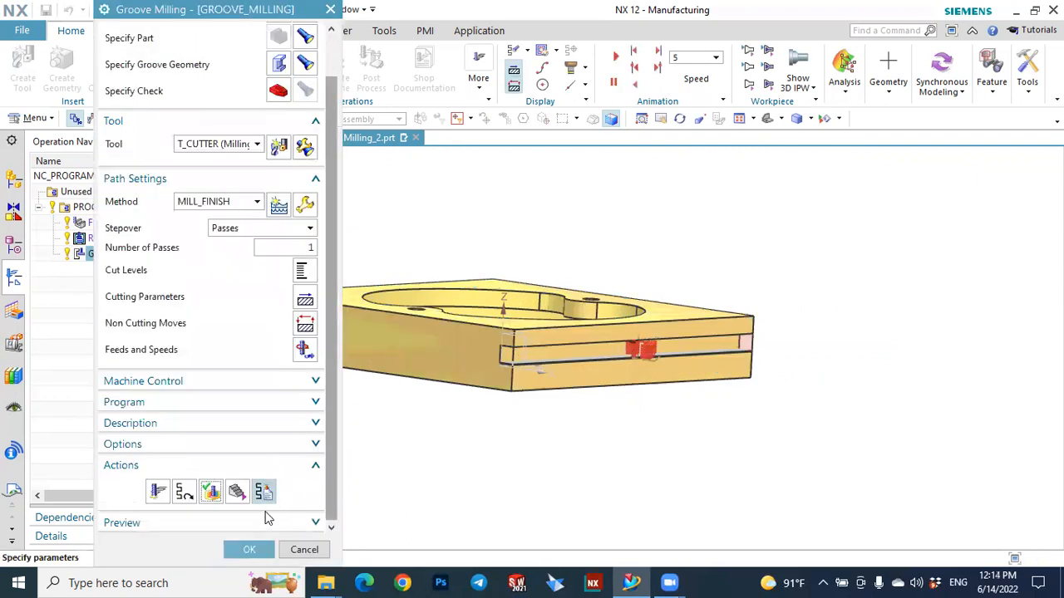
left_click(251, 550)
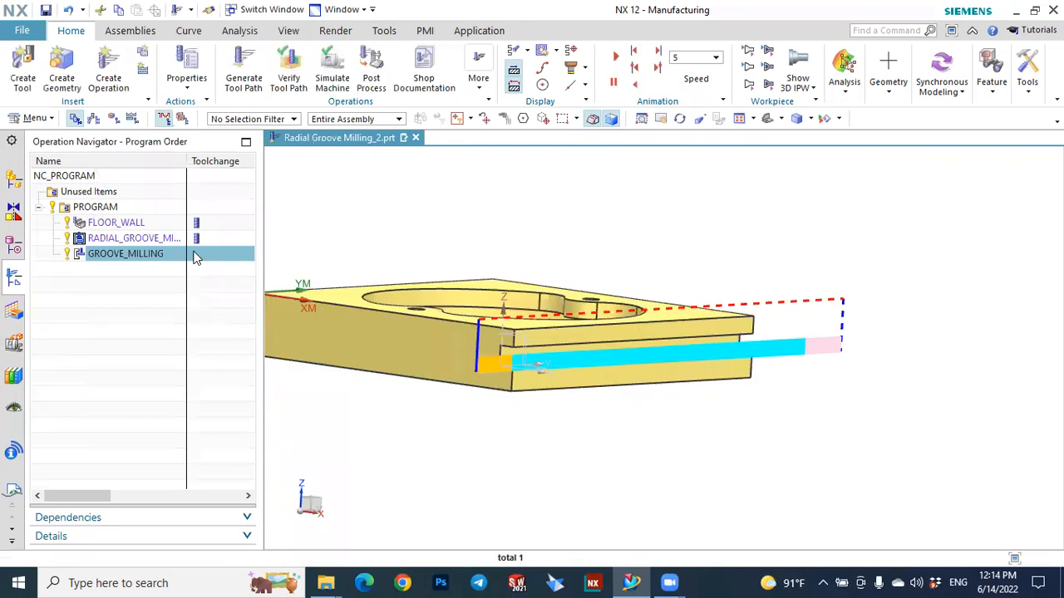
- Reopen the side groove operation and set its cut level sequencing to Floor to Ceiling
double_click(158, 259)
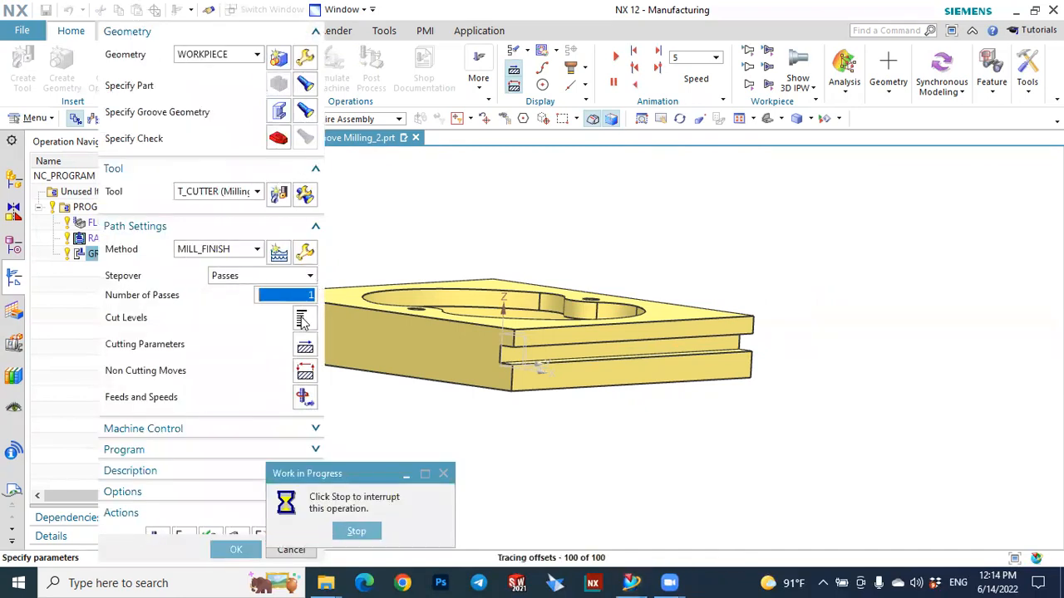
left_click(301, 318)
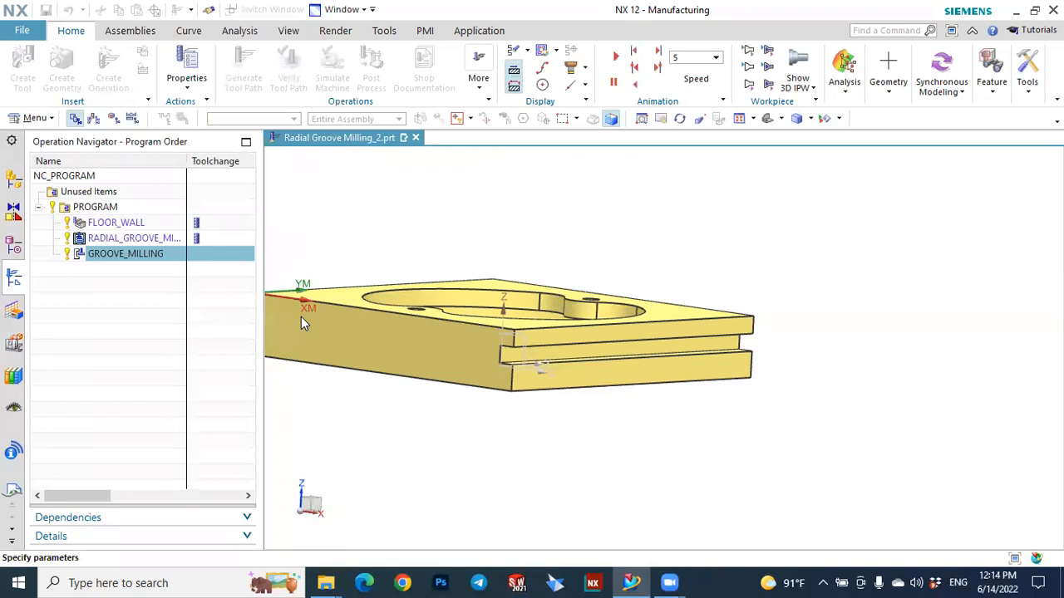
left_click(246, 55)
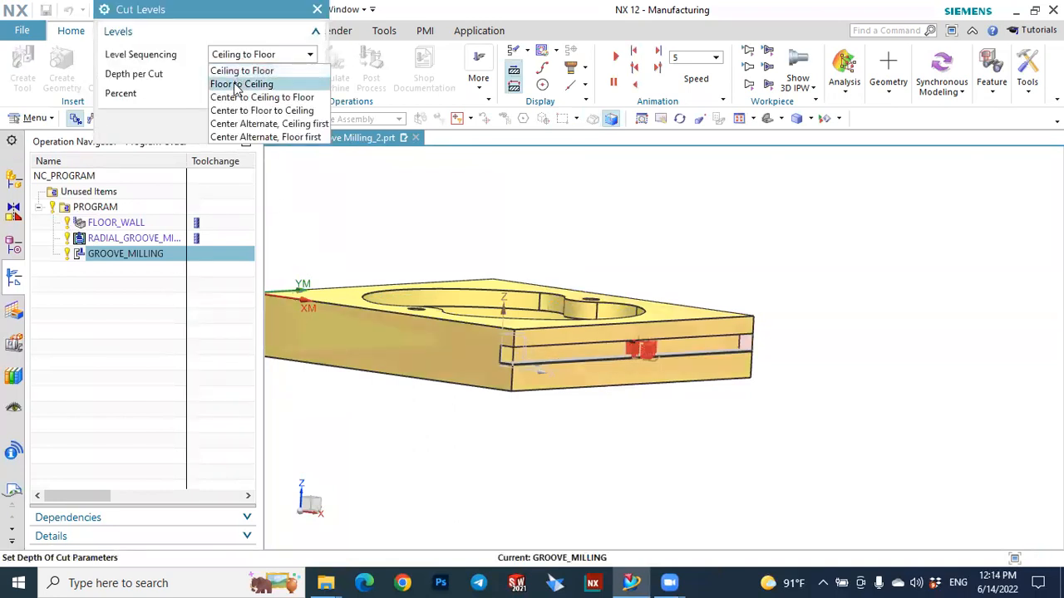
left_click(241, 84)
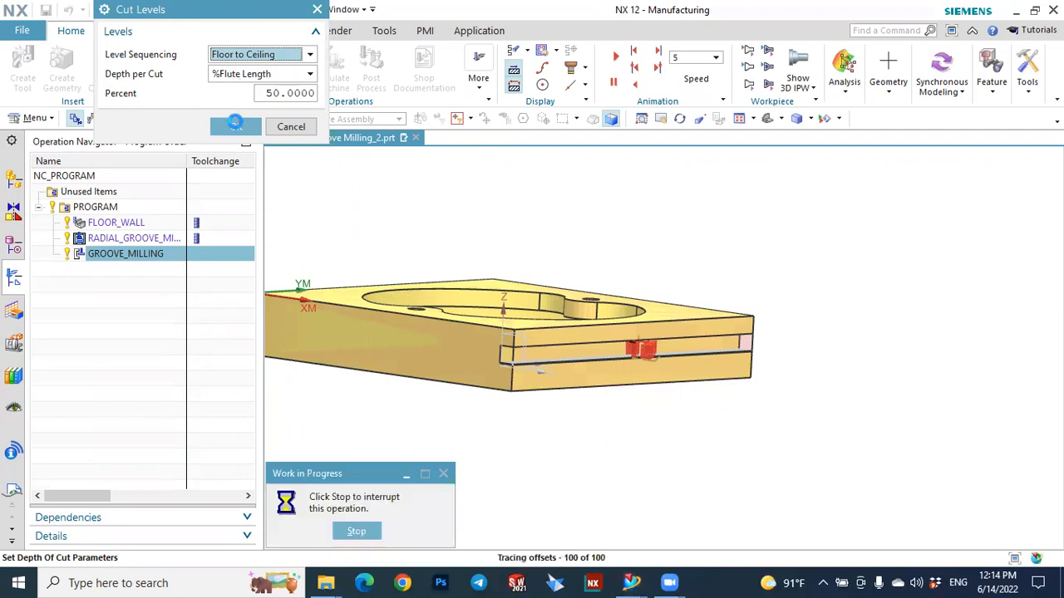
left_click(237, 127)
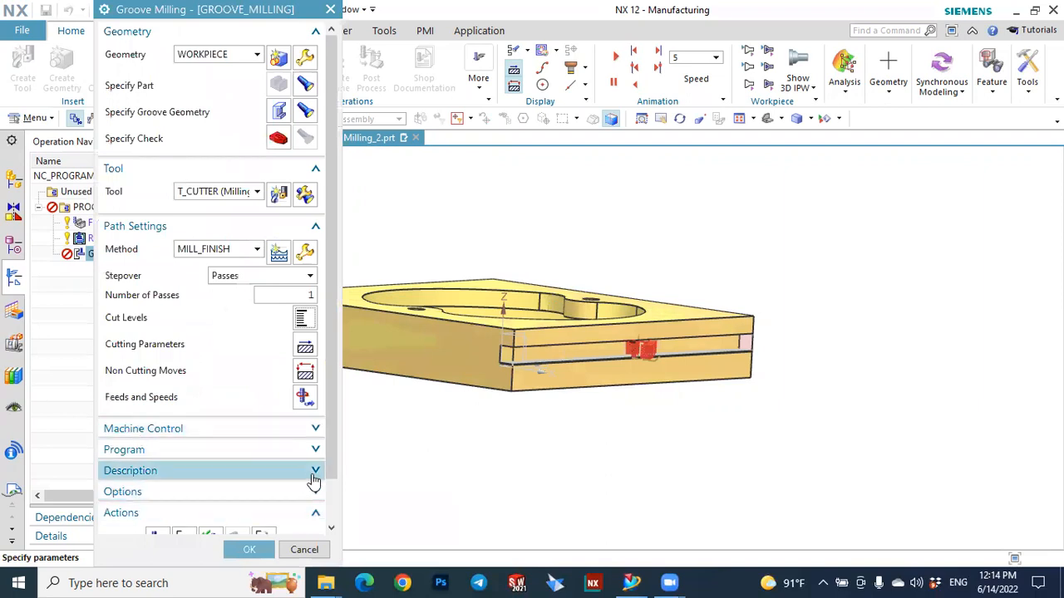
- Generate the side groove's tool path with the Floor to Ceiling sequencing and view the plate from above
scroll(330, 482, "down", 2)
left_click(157, 492)
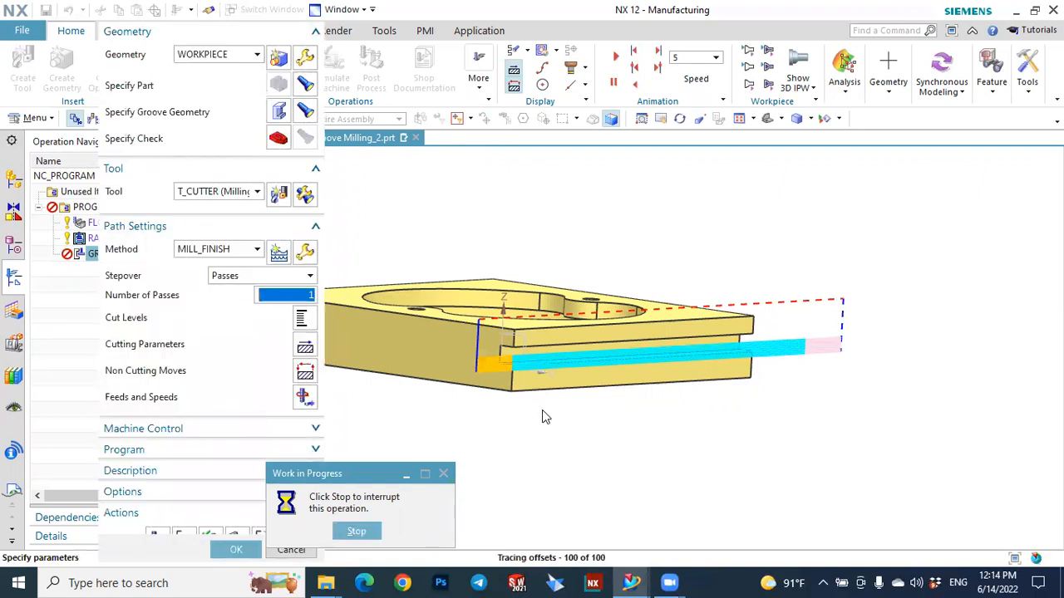
middle_click(541, 416)
middle_click_drag(541, 408, 518, 424)
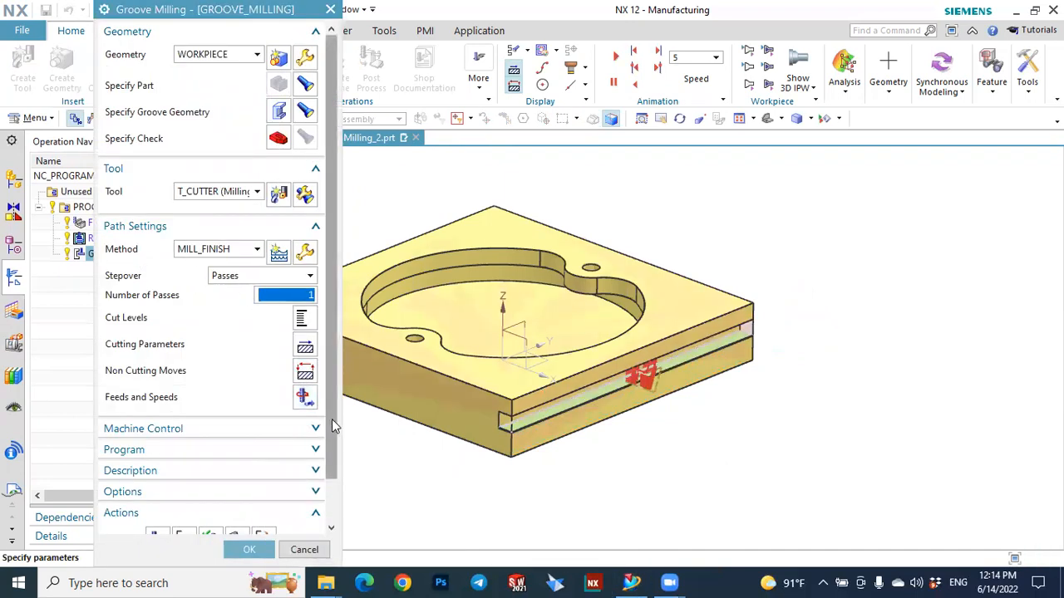
- Play the 3D Dynamic simulation of the Floor to Ceiling cut along the side slot, and accept the operation
left_click_drag(331, 419, 332, 461)
left_click(212, 492)
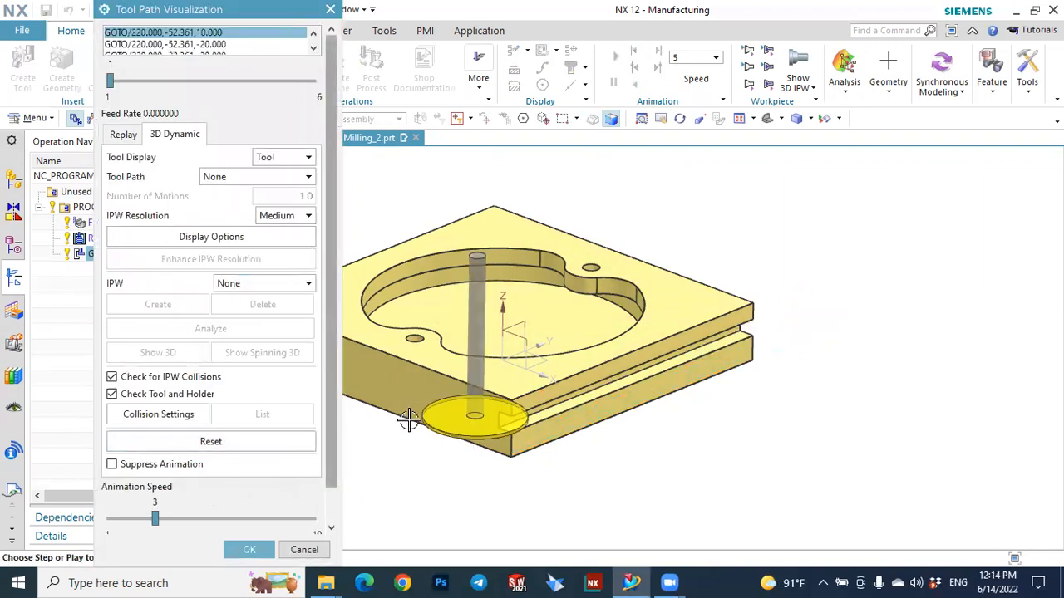
middle_click_drag(511, 460, 504, 441)
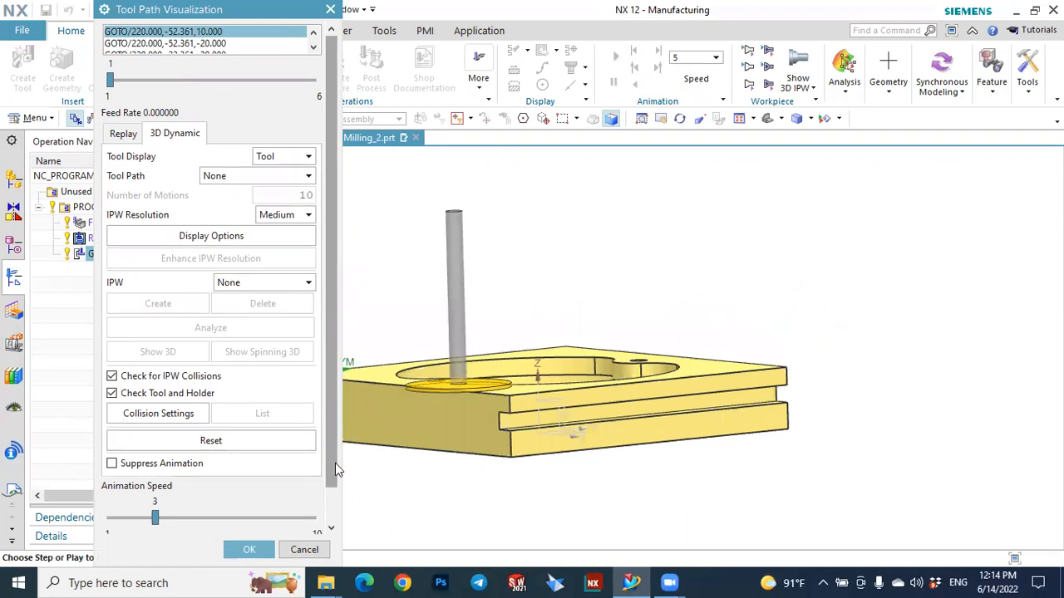
scroll(335, 463, "down", 1)
left_click(211, 518)
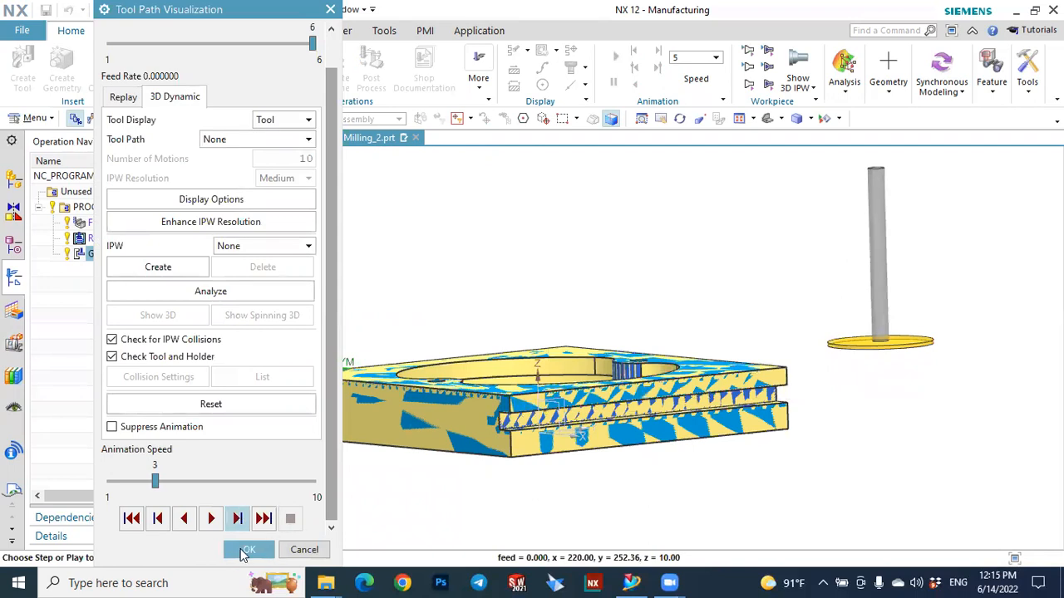
middle_click(664, 218)
middle_click(664, 219)
- Review the tool paths of the FLOOR_WALL, RADIAL_GROOVE_MILLING and GROOVE_MILLING operations on the plate one by one, and clear the selection
left_click(768, 118)
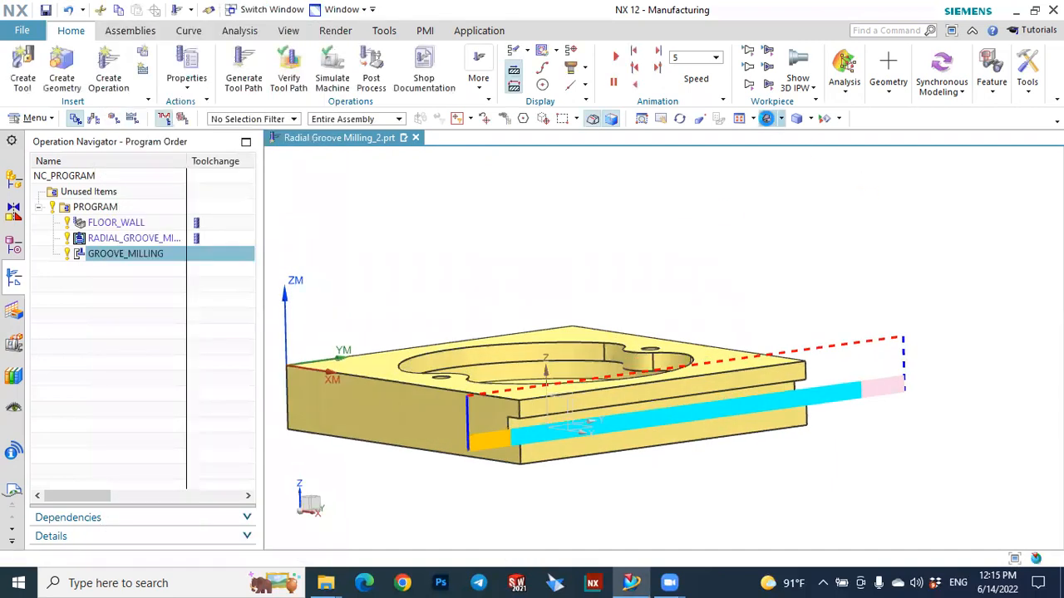
left_click(127, 231)
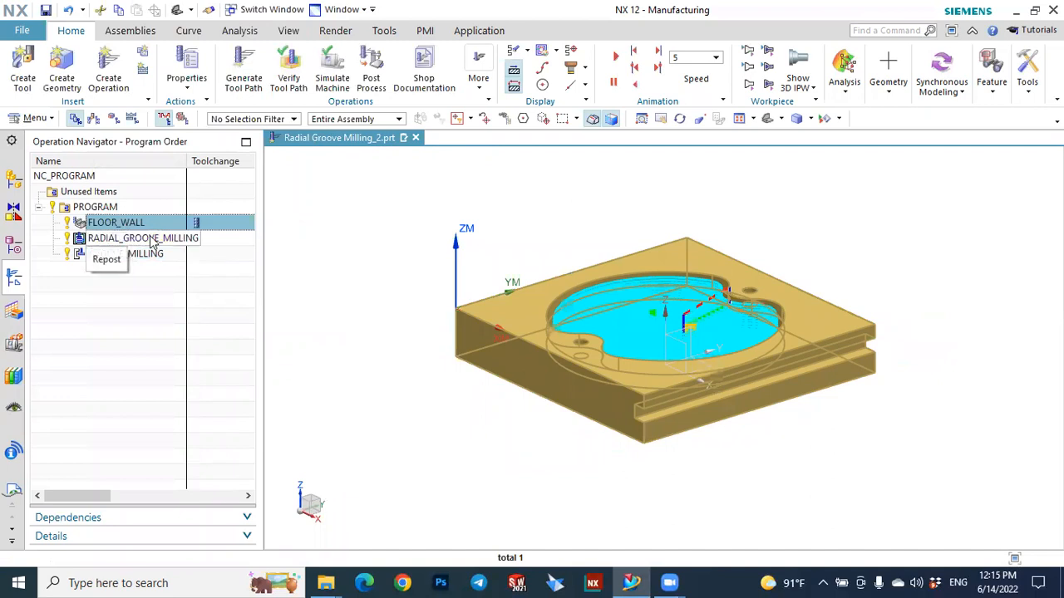
left_click(151, 241)
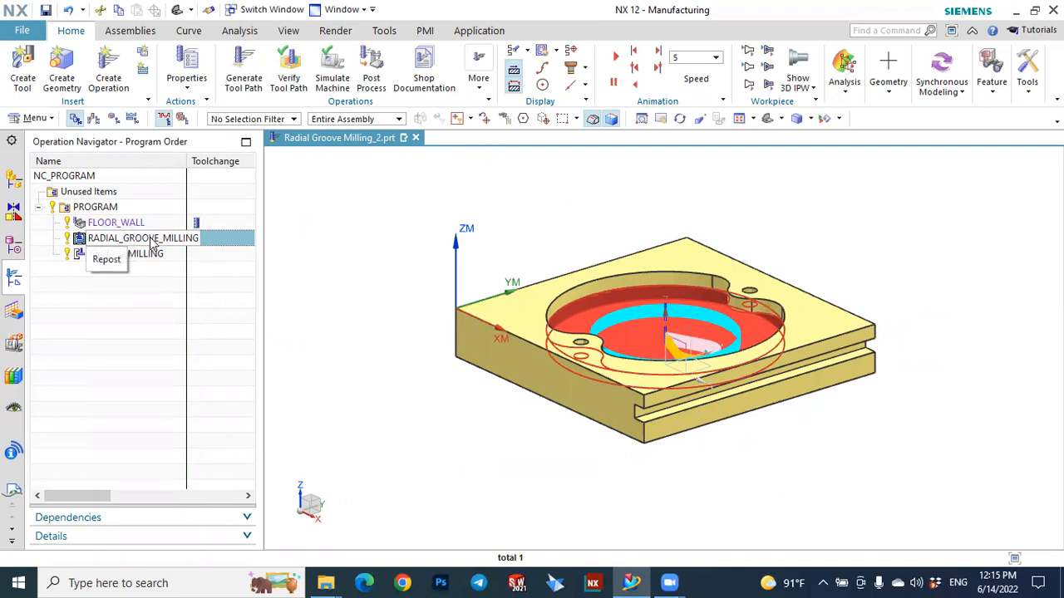
left_click(146, 257)
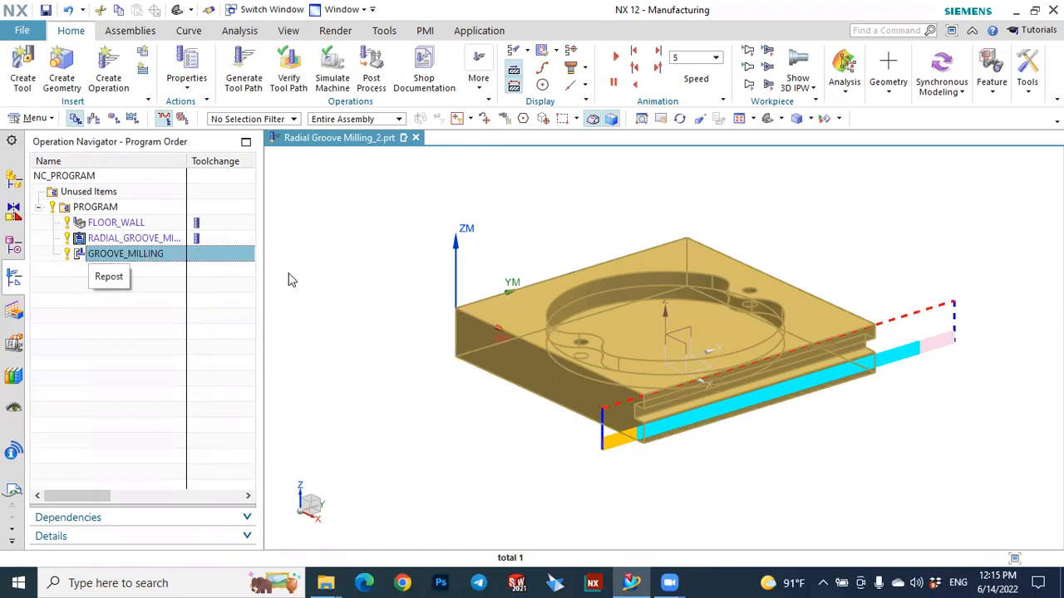
scroll(724, 418, "up", 3)
scroll(914, 360, "down", 3)
scroll(924, 362, "up", 3)
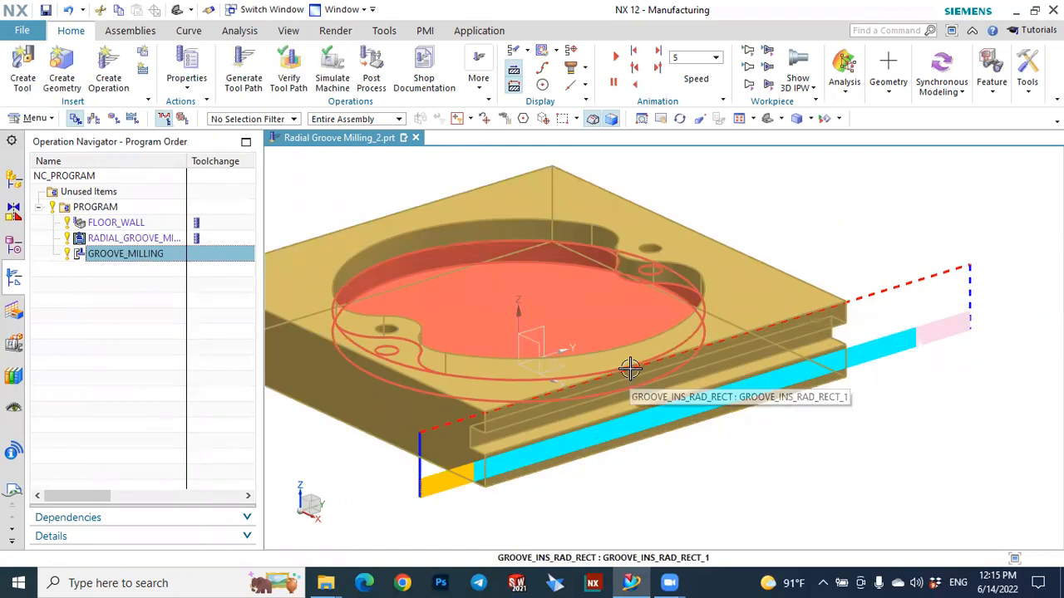
scroll(629, 363, "down", 2)
scroll(669, 362, "up", 2)
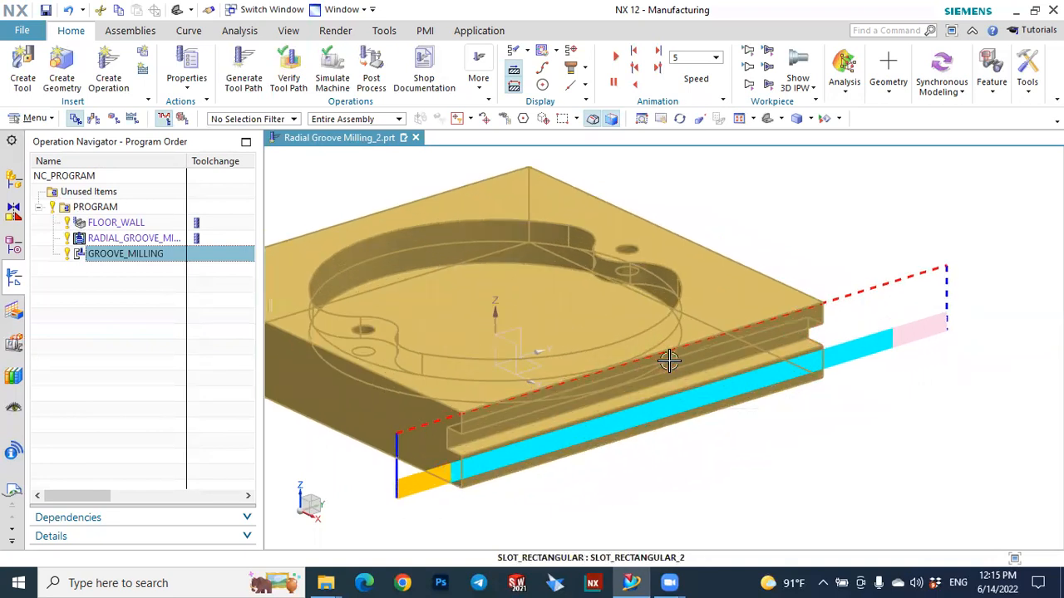
scroll(592, 347, "down", 2)
left_click(140, 339)
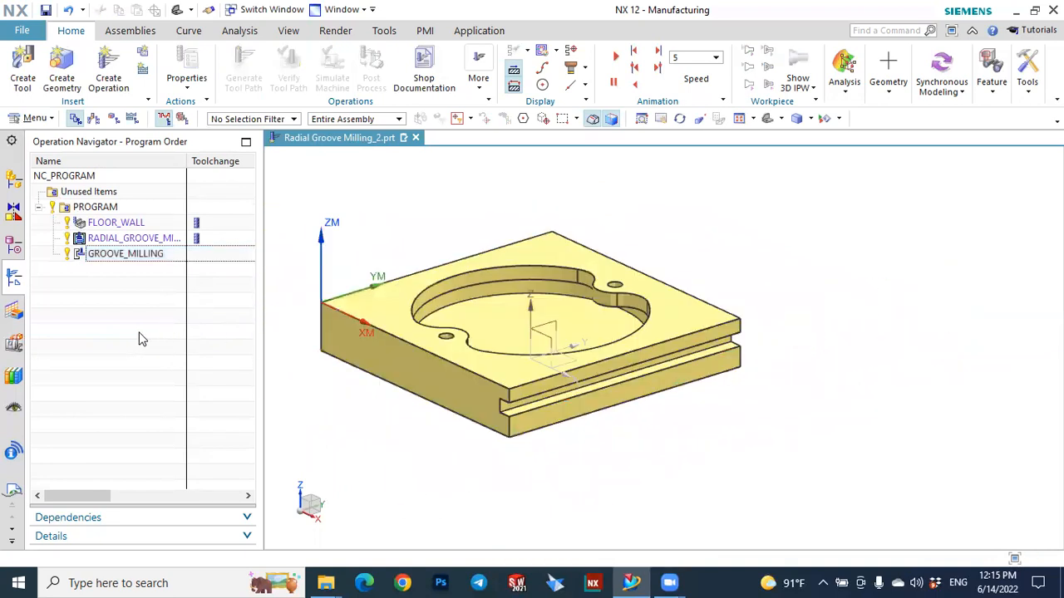
scroll(563, 308, "up", 3)
scroll(565, 308, "down", 1)
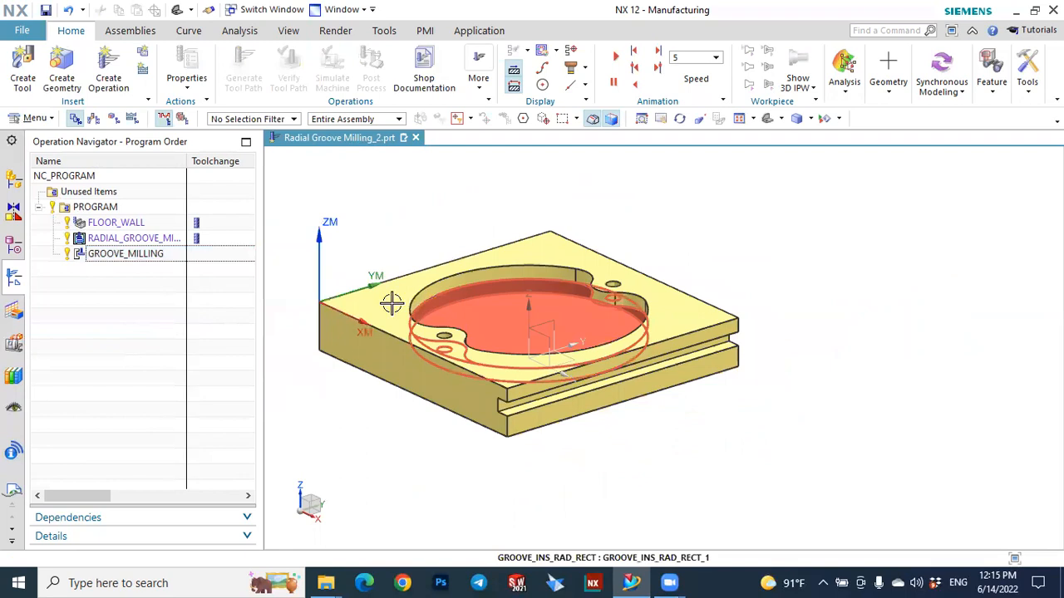
scroll(640, 352, "up", 2)
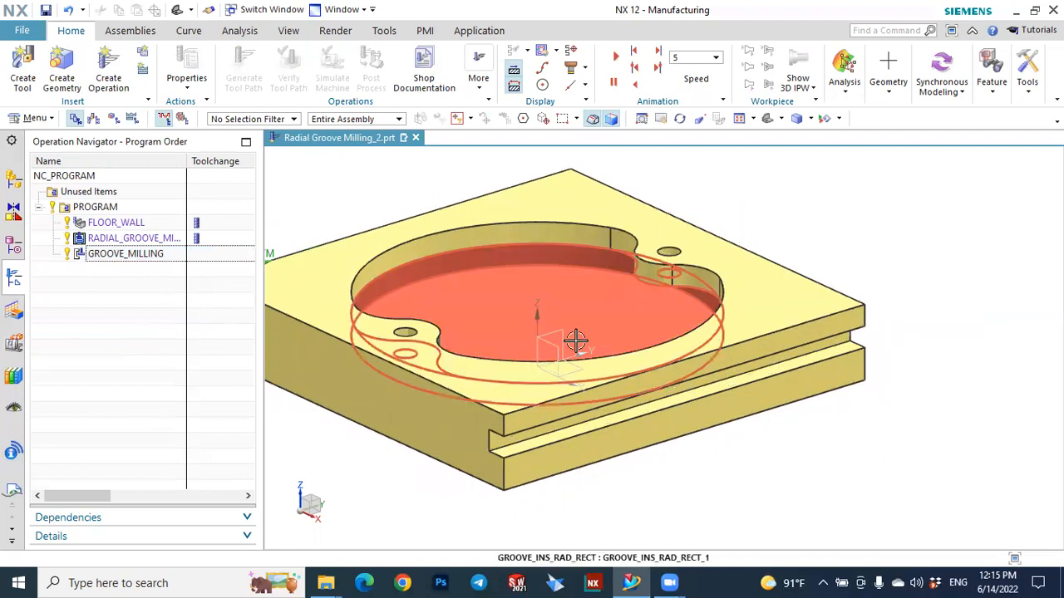
scroll(574, 329, "down", 4)
scroll(450, 259, "up", 1)
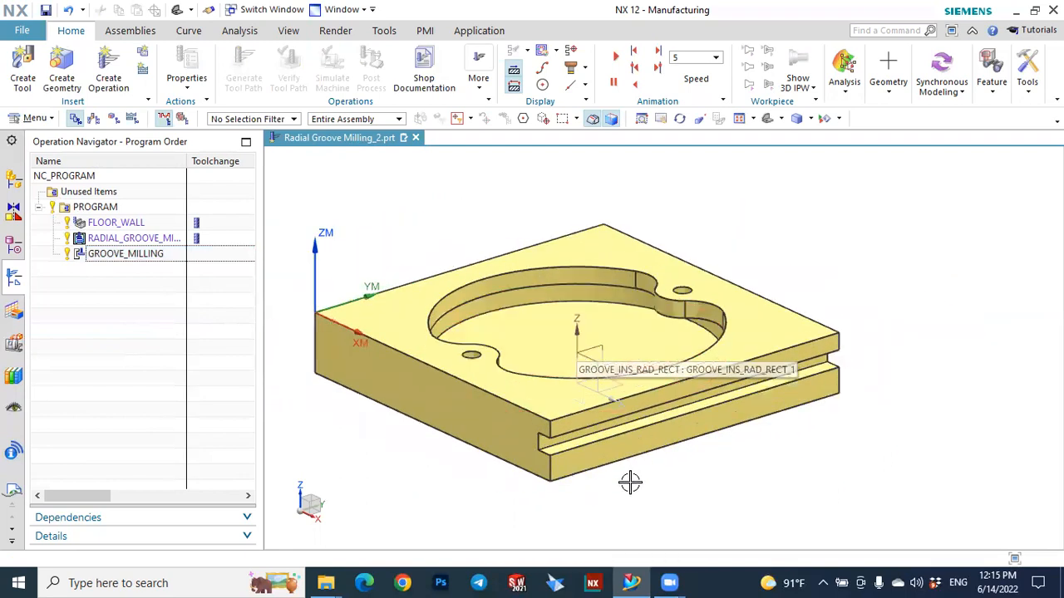